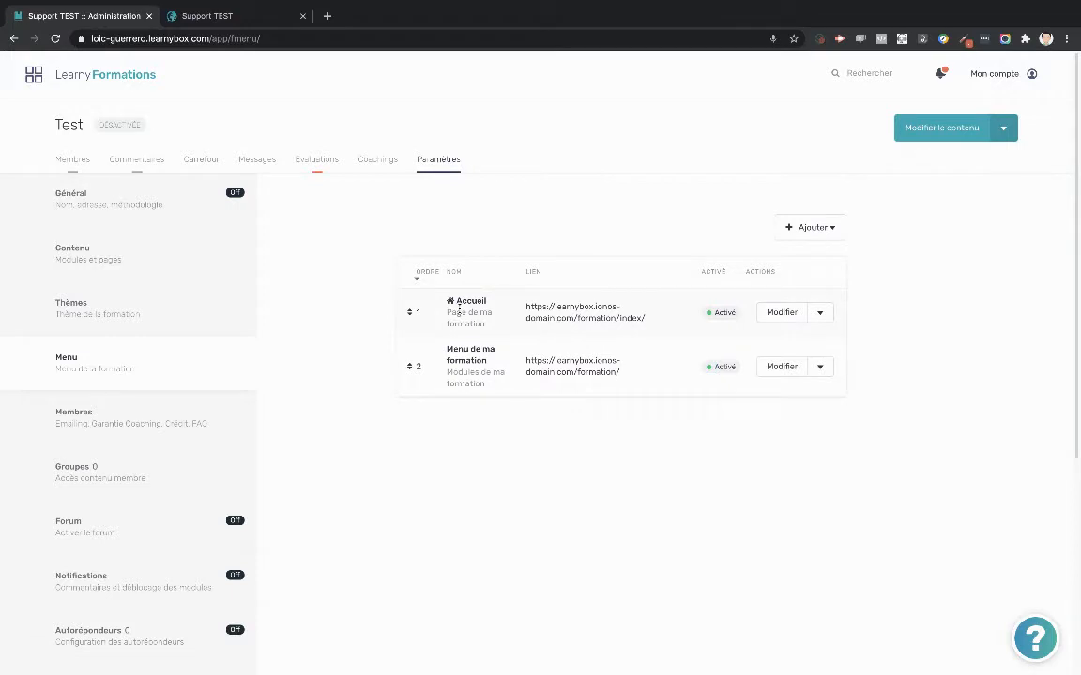
Examine how the Accueil and Menu de ma formation items appear in the member site's navigation, on both the home and Introduction pages.
click(244, 16)
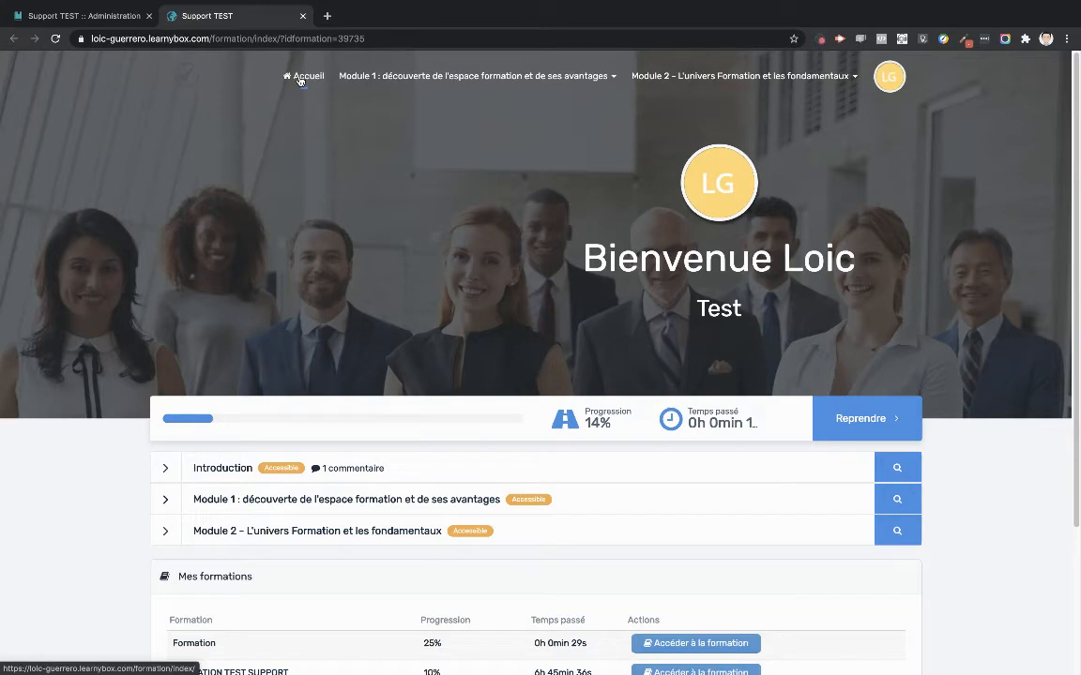
click(849, 422)
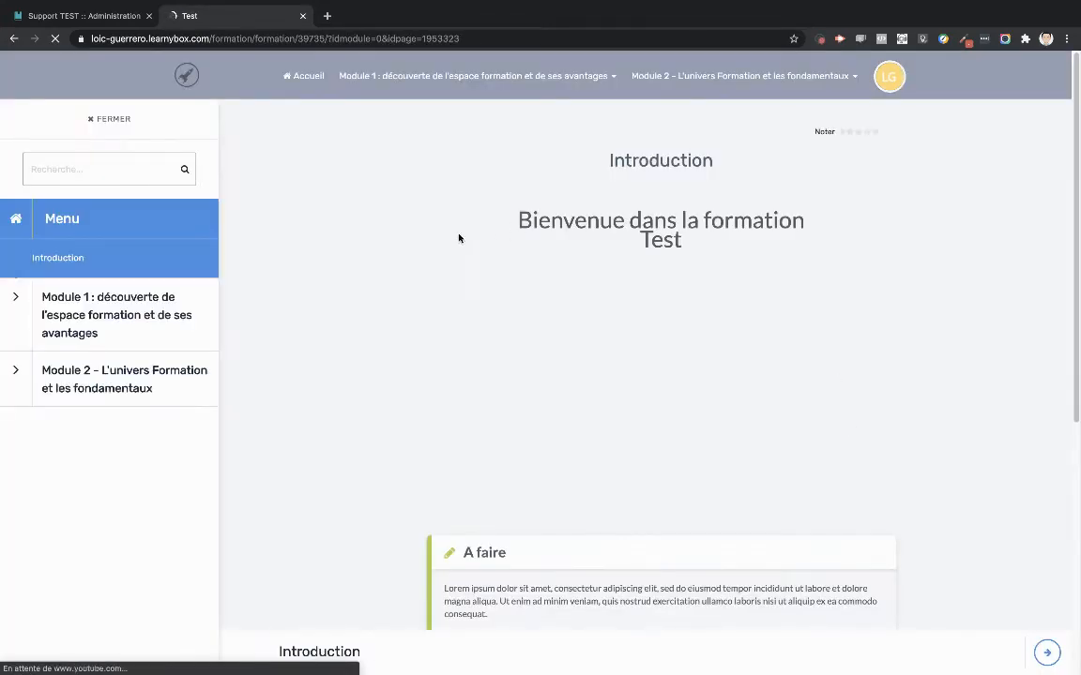
click(314, 86)
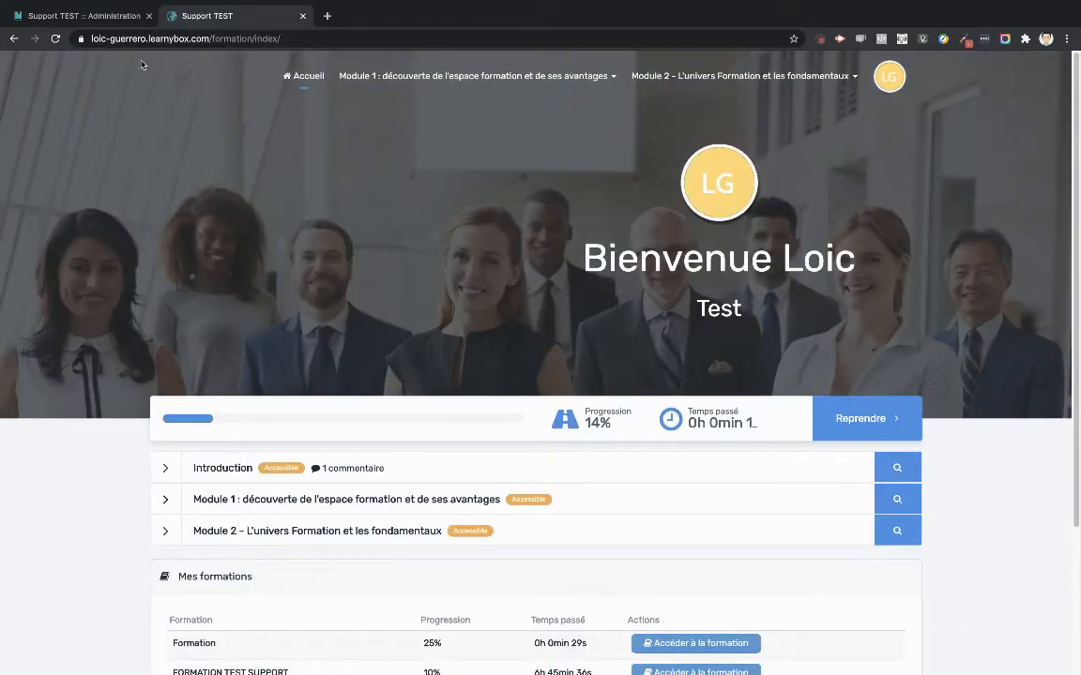
click(99, 18)
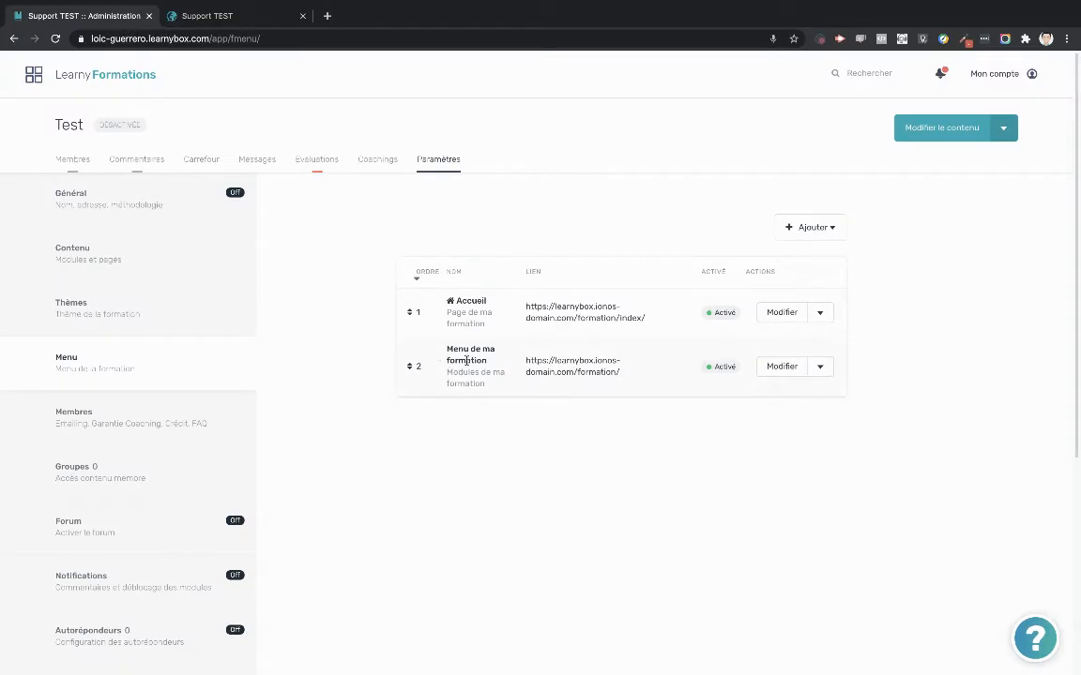
drag(484, 361, 448, 348)
click(272, 16)
mouse_move(458, 83)
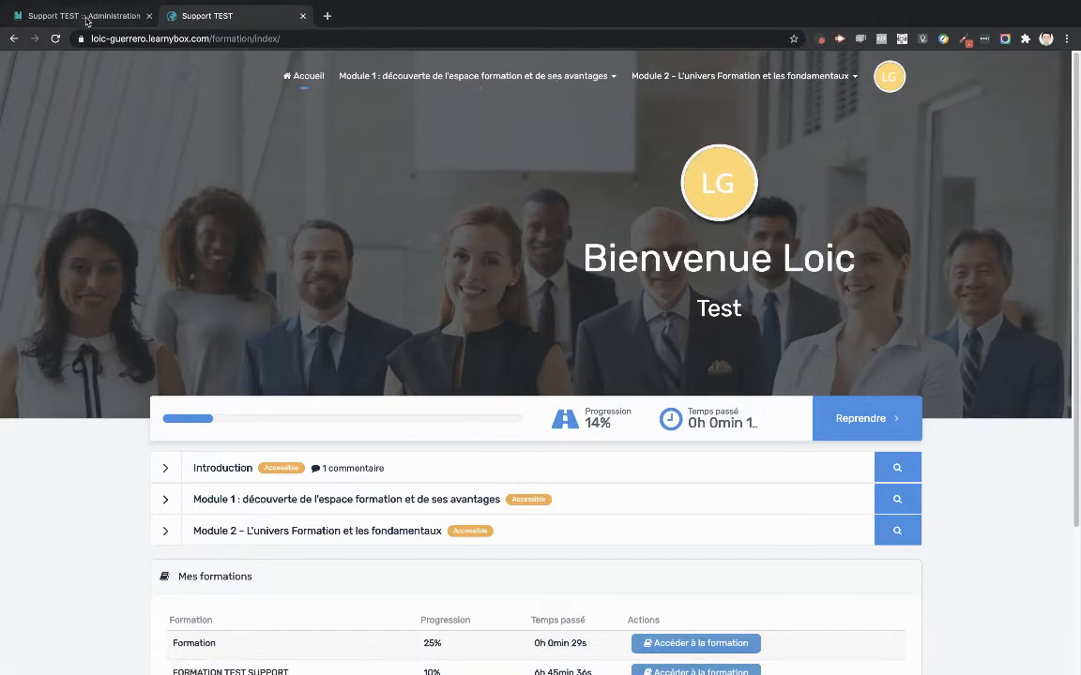
mouse_move(693, 77)
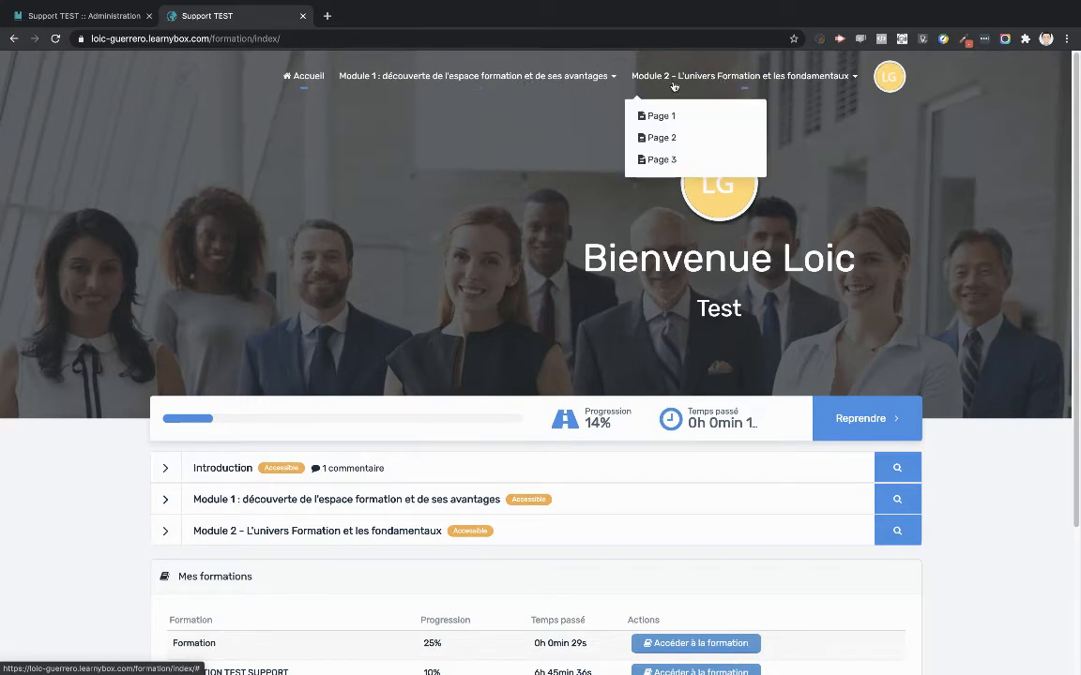
click(871, 426)
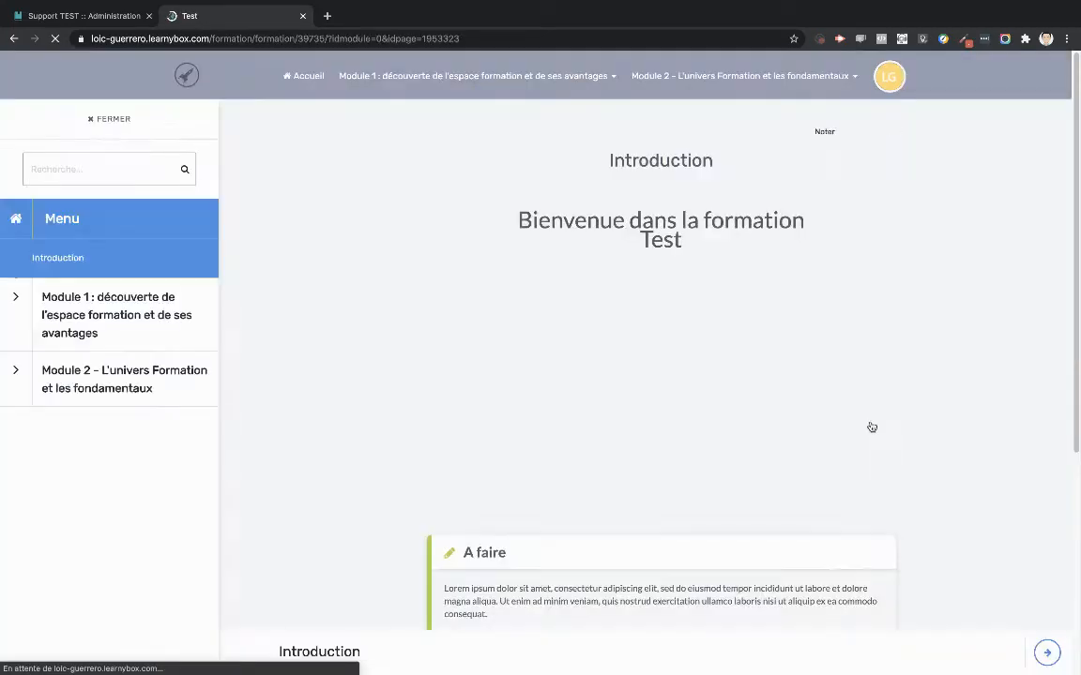
mouse_move(682, 76)
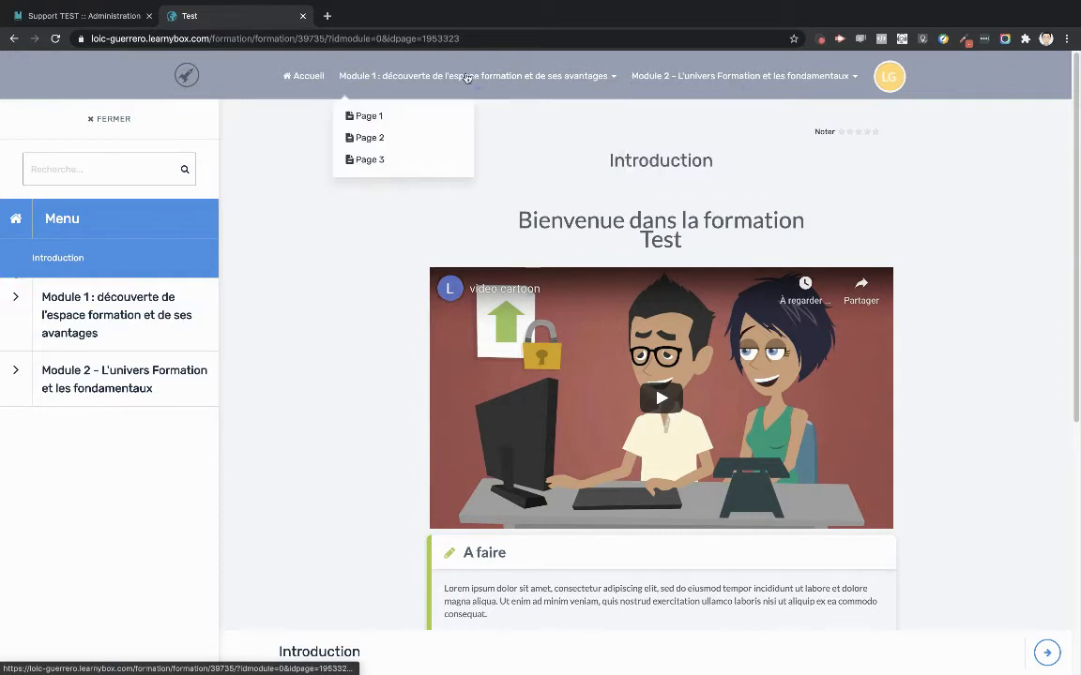
Open the Menu de ma formation item for editing in the administration site and disable Tous les modules.
click(105, 16)
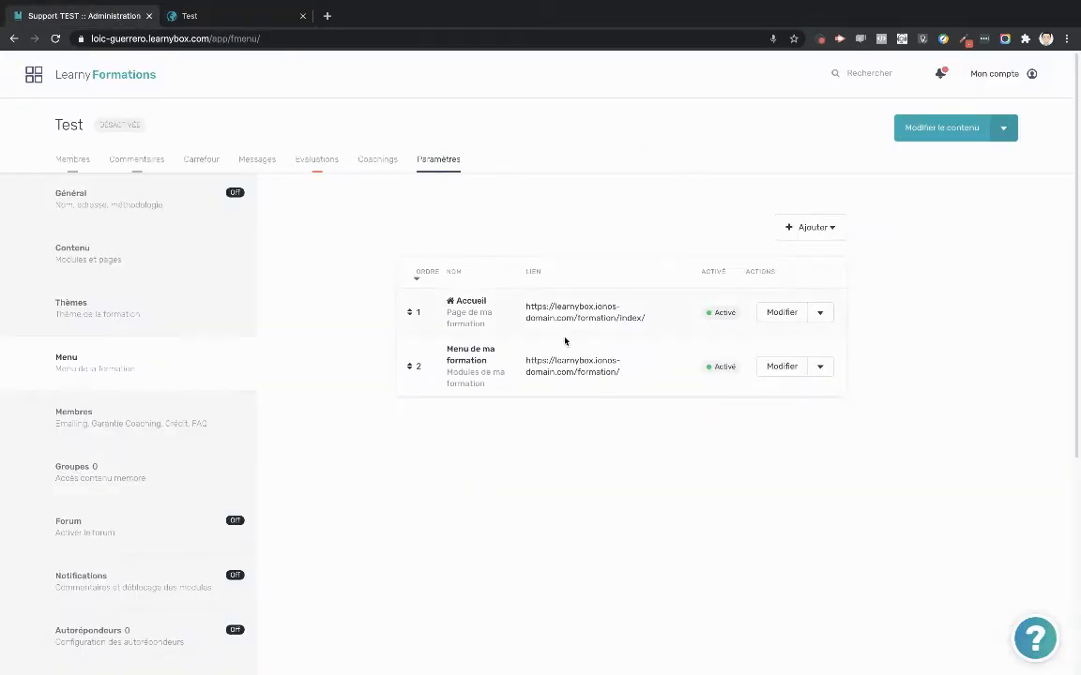
click(787, 366)
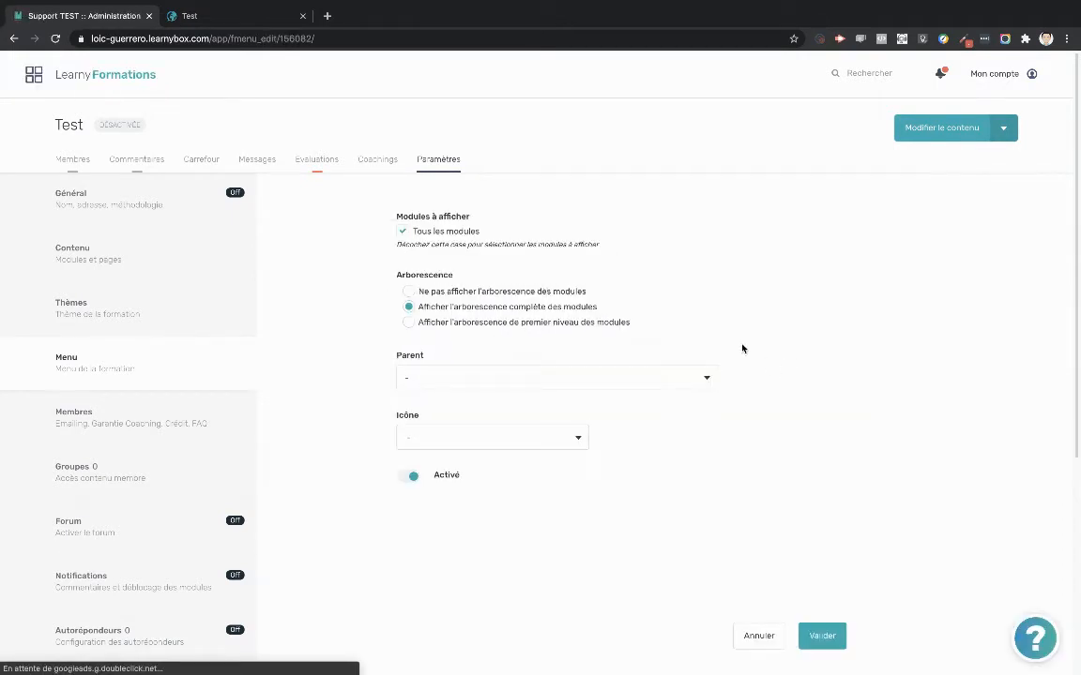
click(404, 232)
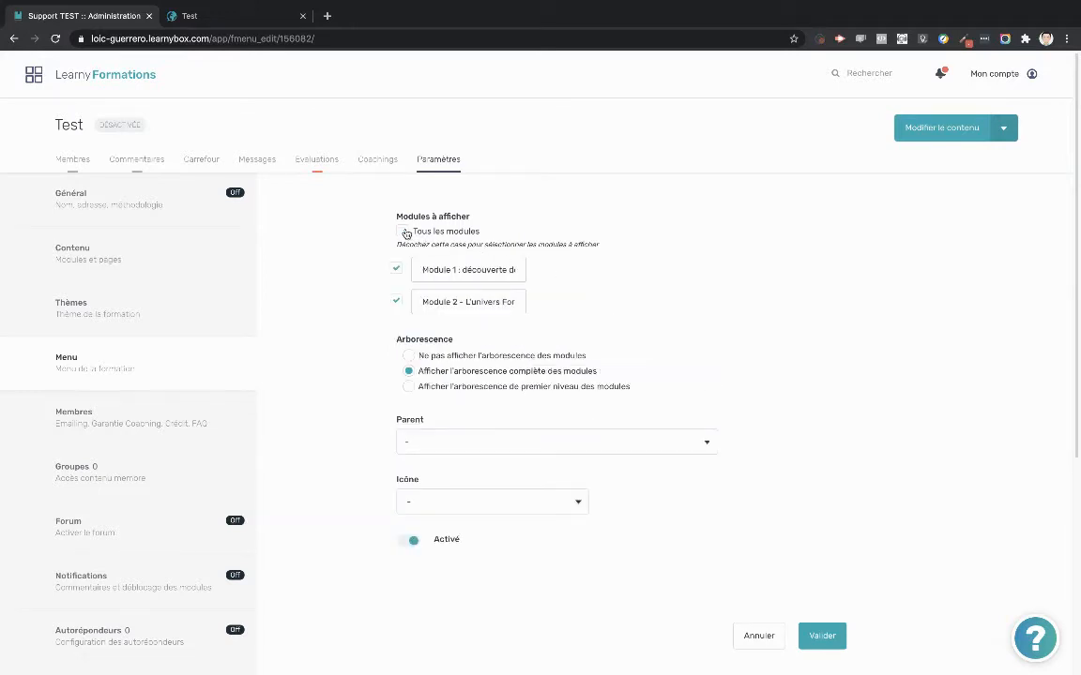
Shorten the two module labels to "Module 1" and "Module 2" and save the menu item.
drag(456, 271, 586, 270)
key(BackSpace)
click(537, 295)
drag(457, 301, 608, 304)
key(BackSpace)
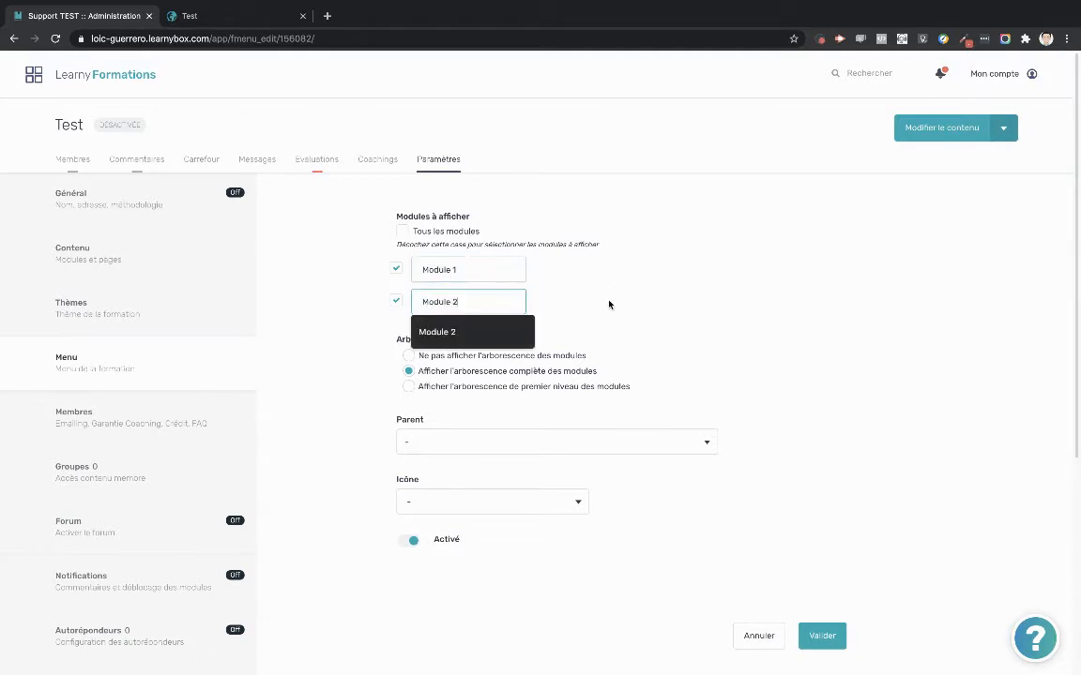
click(673, 294)
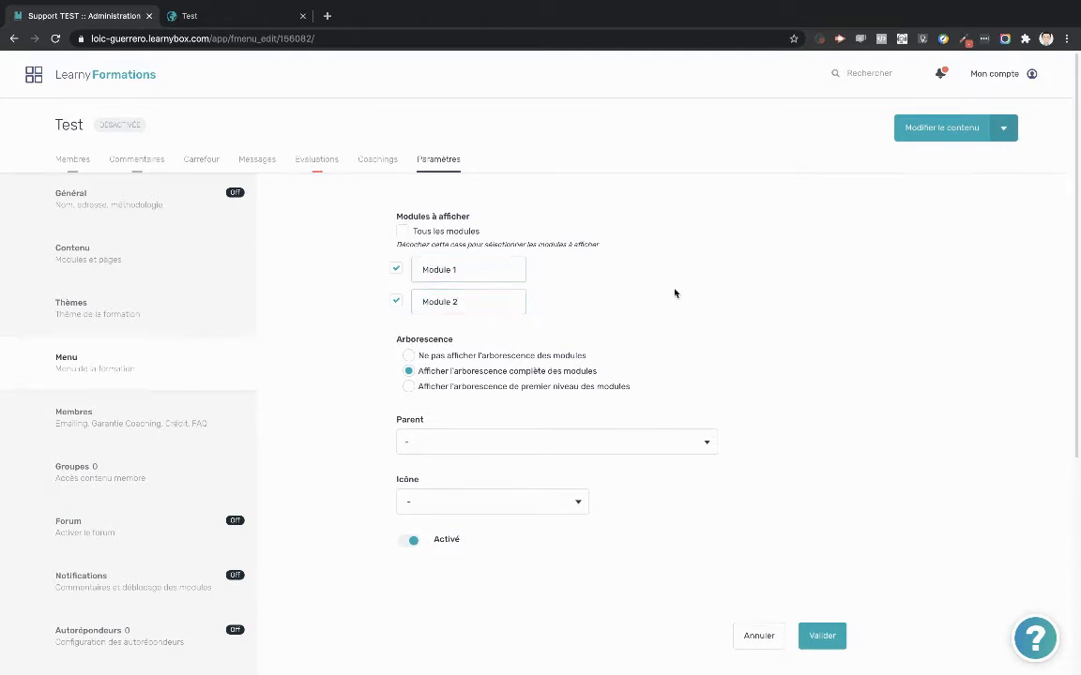
click(820, 637)
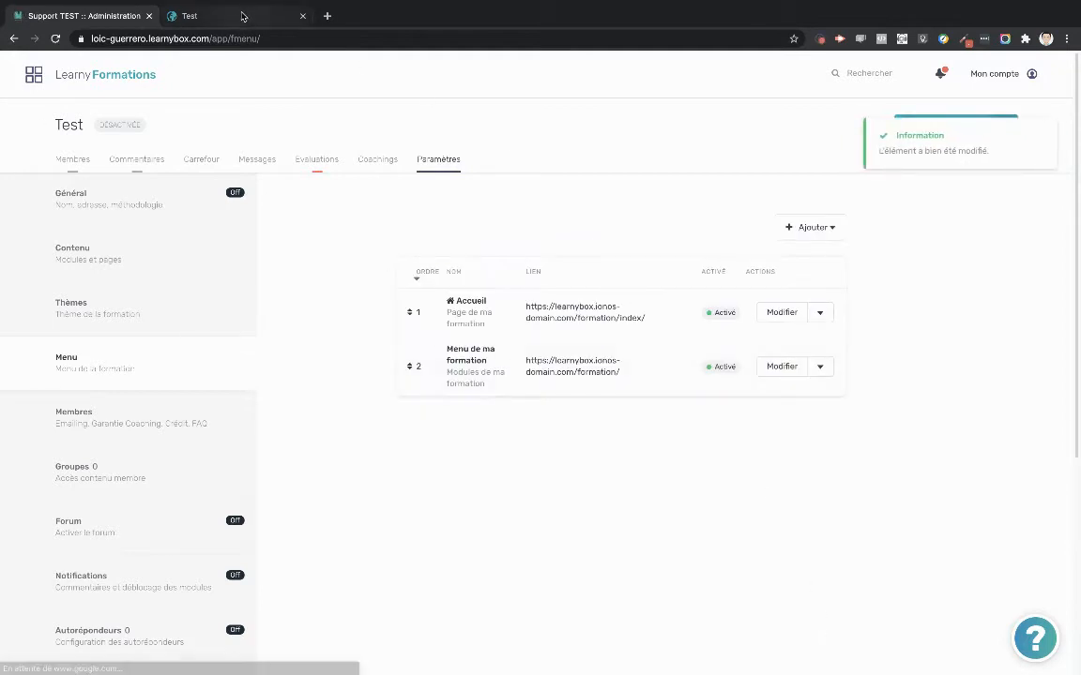
Reload the member site's Introduction page and check the Module 1 and Module 2 dropdowns in its navigation.
click(242, 16)
click(56, 39)
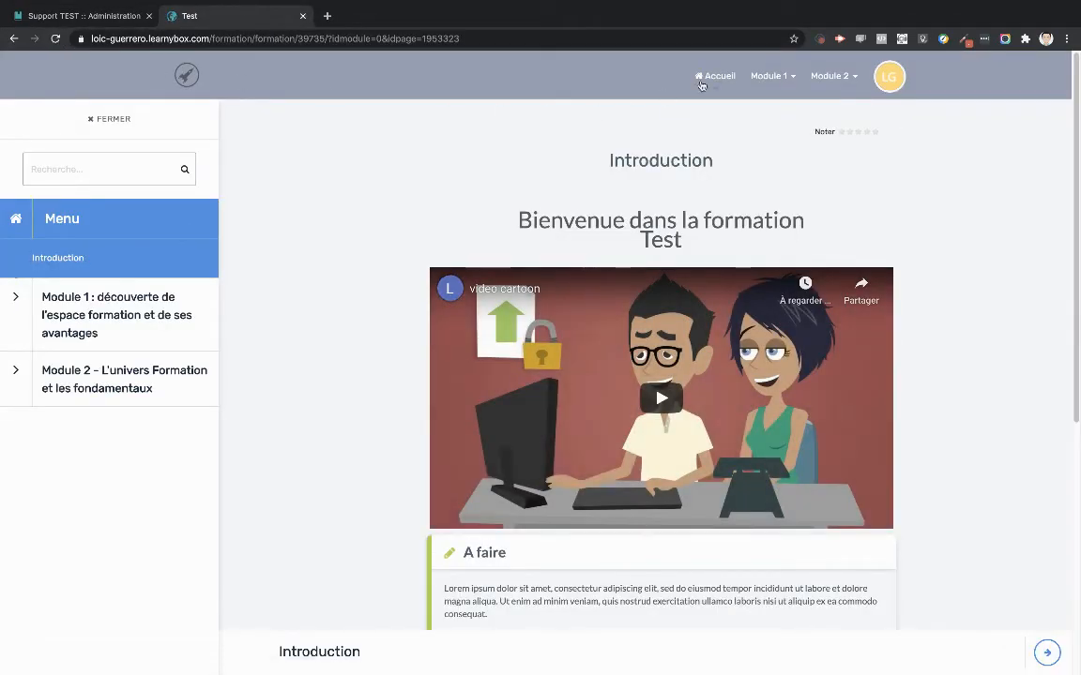
mouse_move(817, 83)
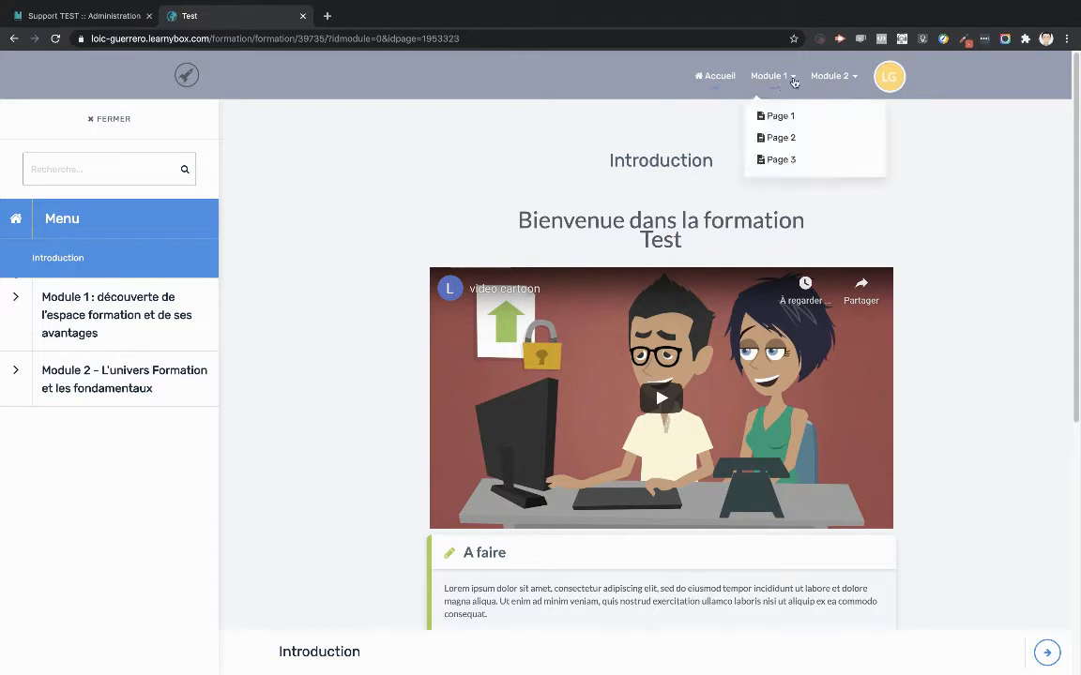
mouse_move(771, 79)
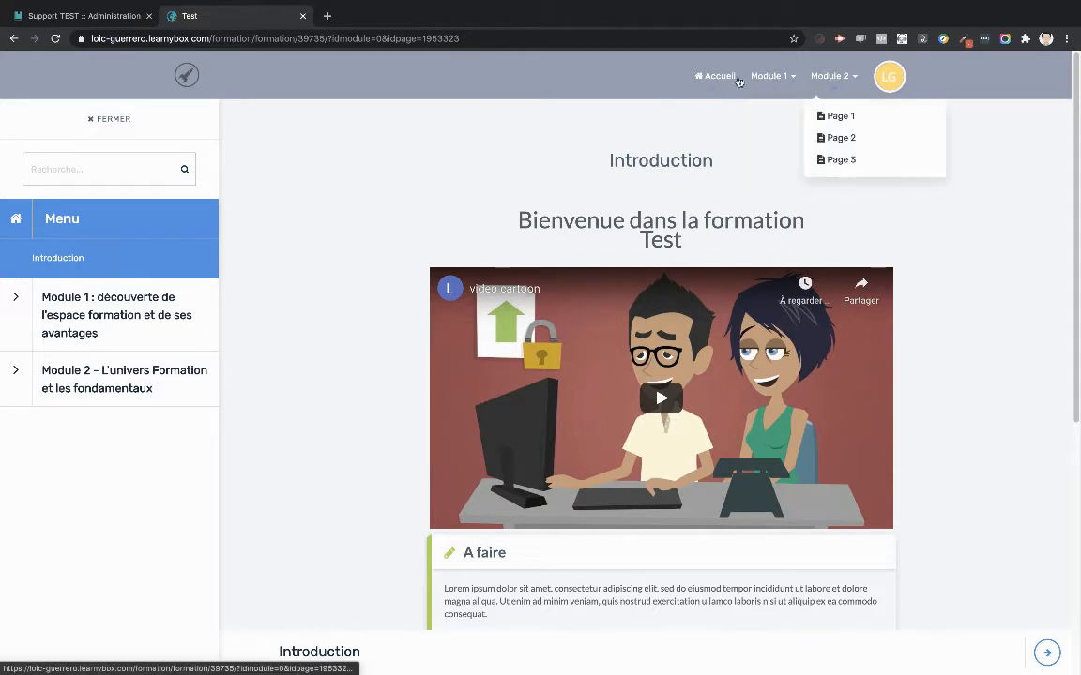
Add a Page de ma formation item to the training menu in the administration site, with the display name "RDV Coaching".
click(115, 16)
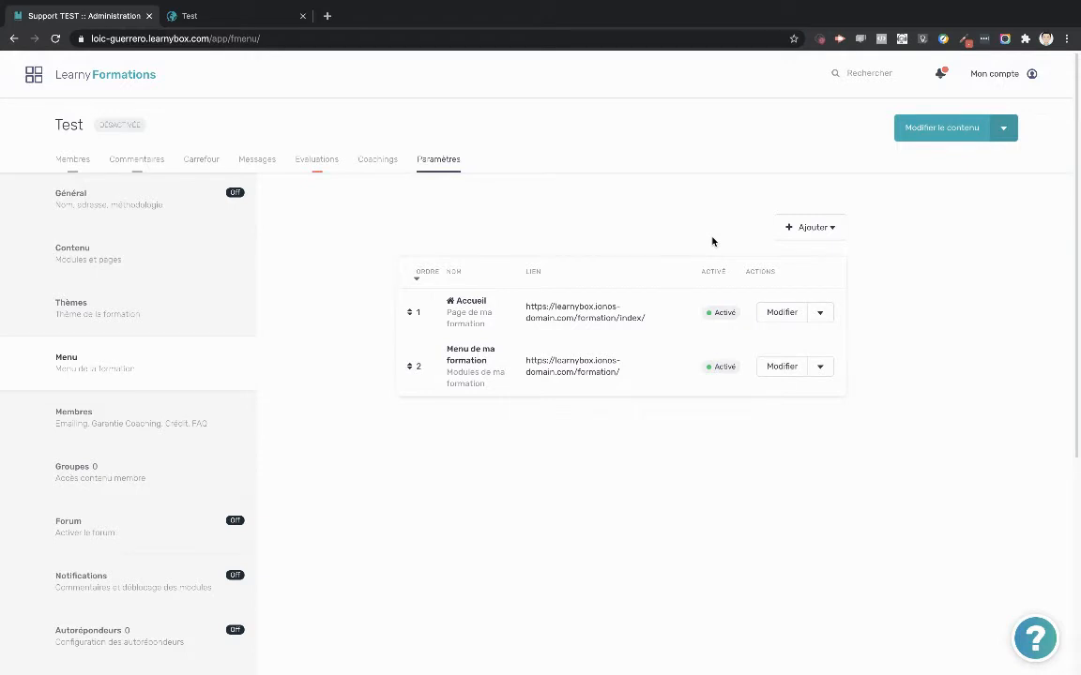
click(802, 231)
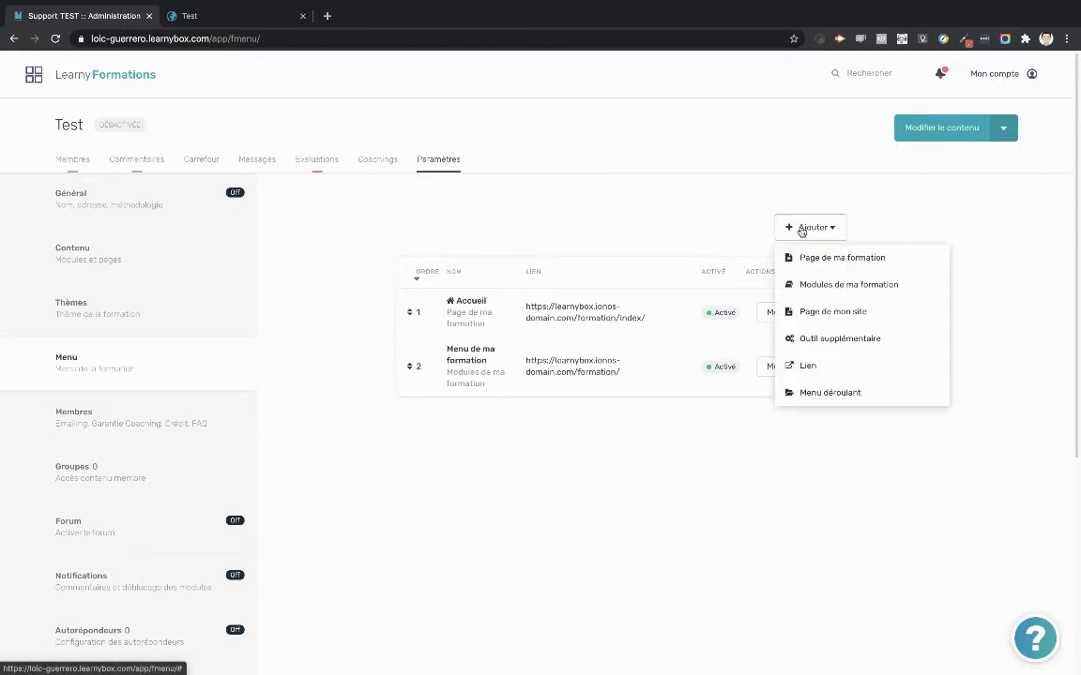
click(818, 258)
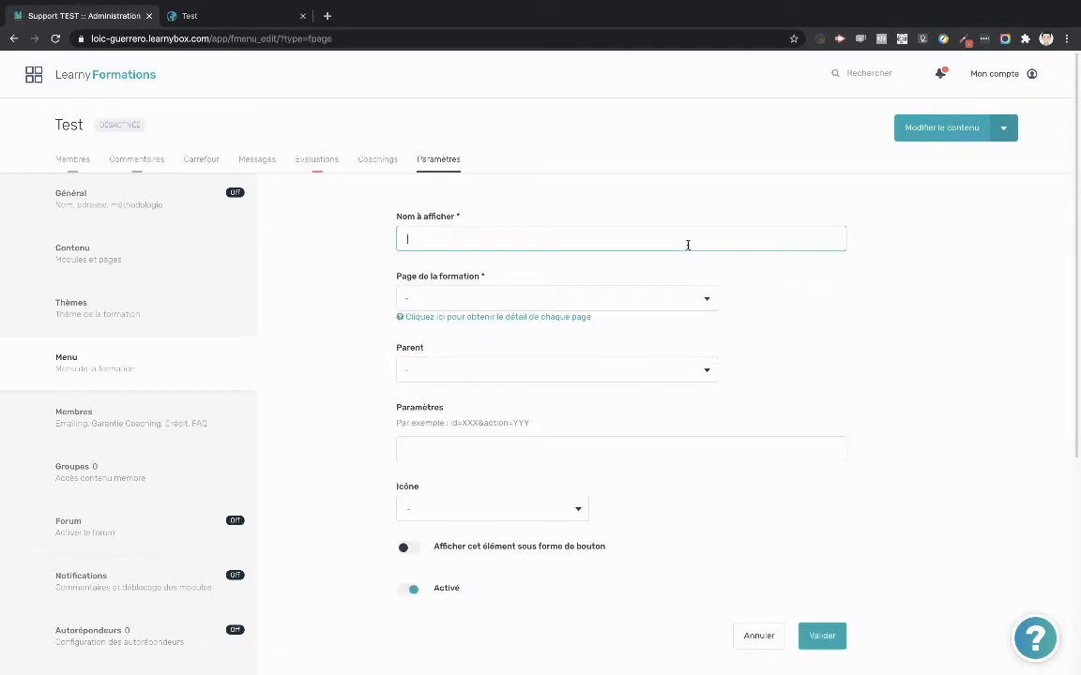
text(RDV)
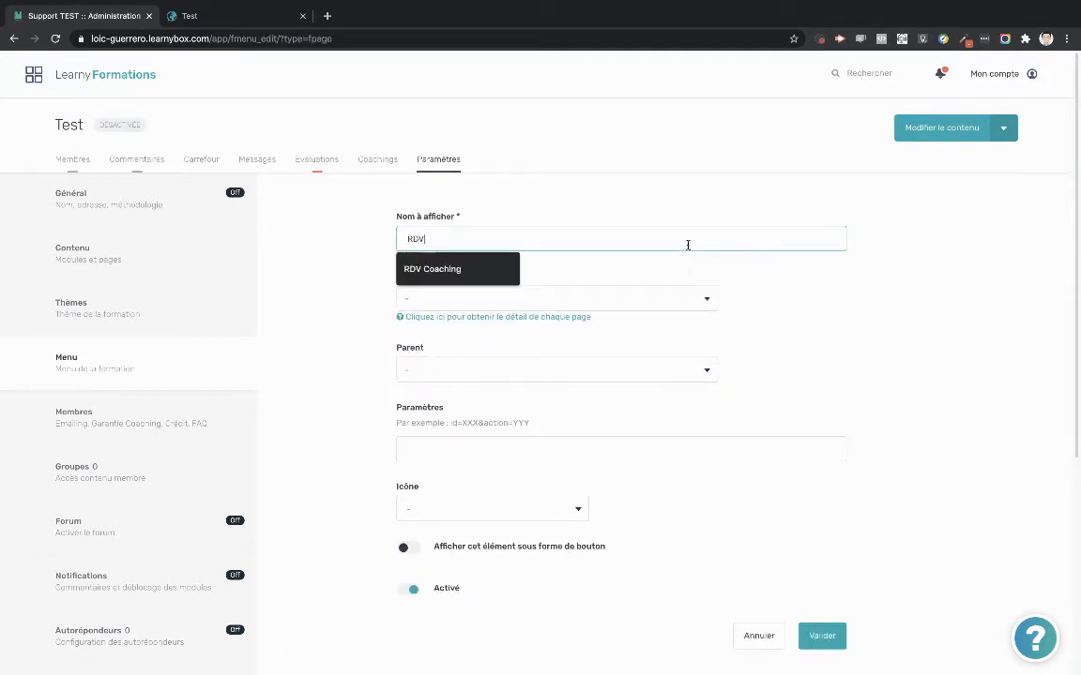
key(Down)
key(Return)
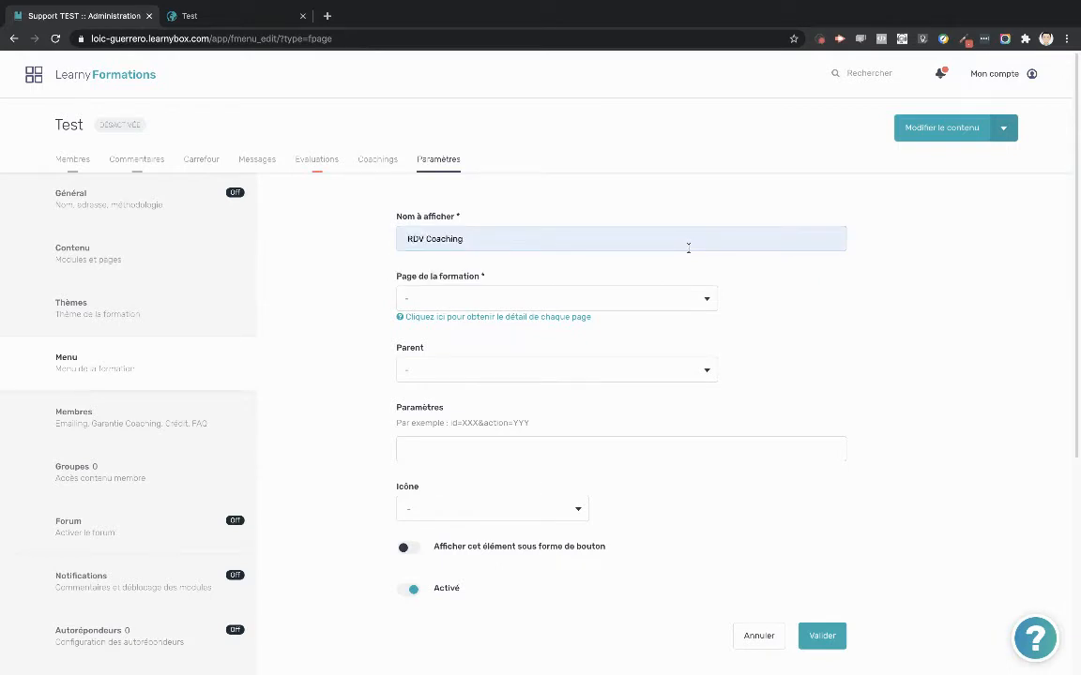
Set the new menu item's training page to Mes coachings.
click(669, 300)
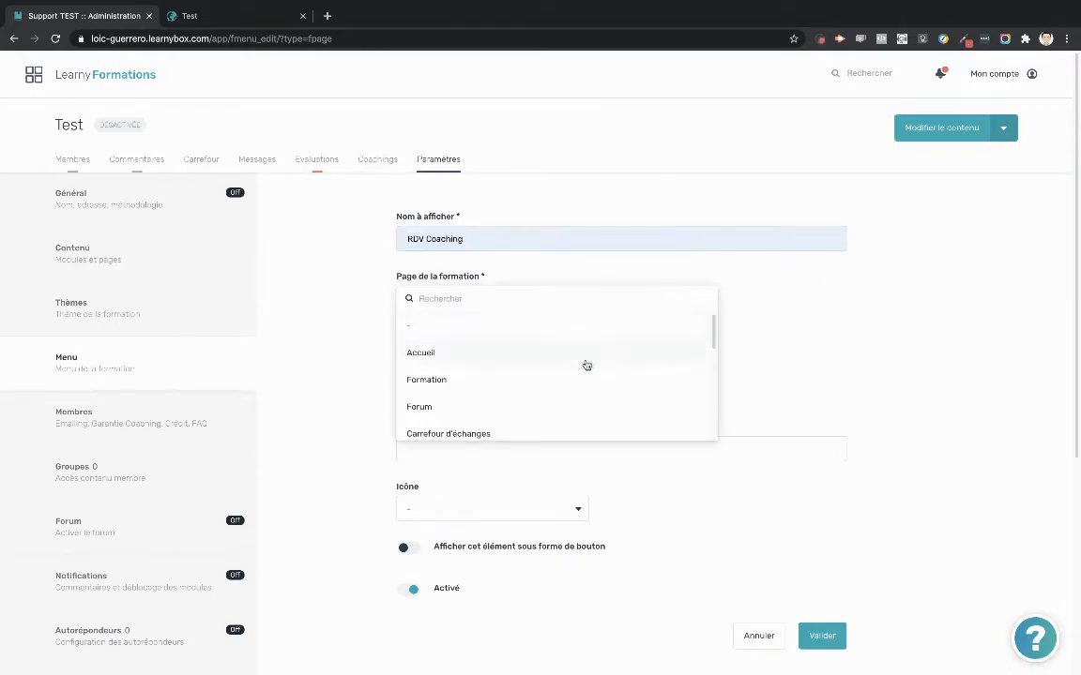
scroll(587, 371, down, 1)
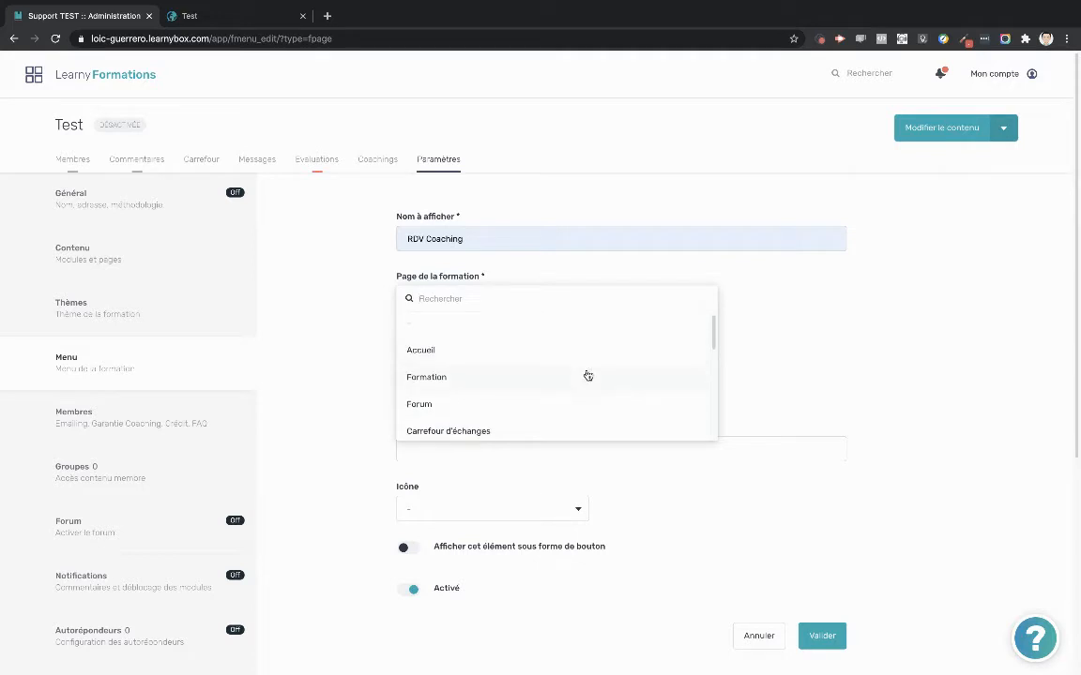
scroll(488, 394, down, 1)
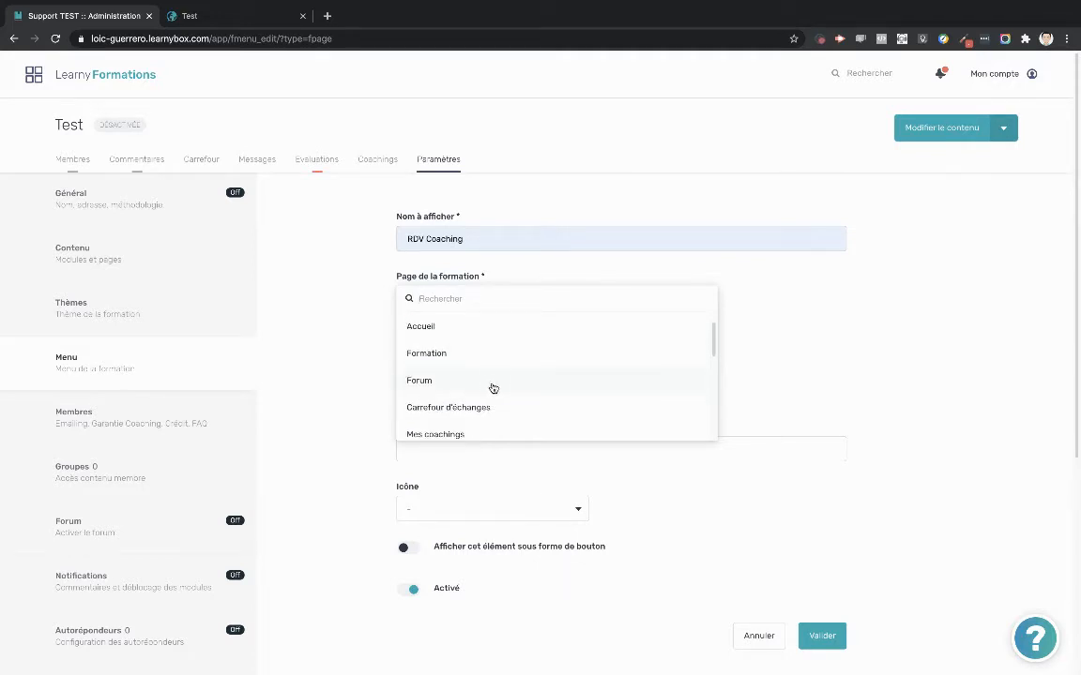
scroll(490, 388, down, 1)
scroll(506, 396, down, 1)
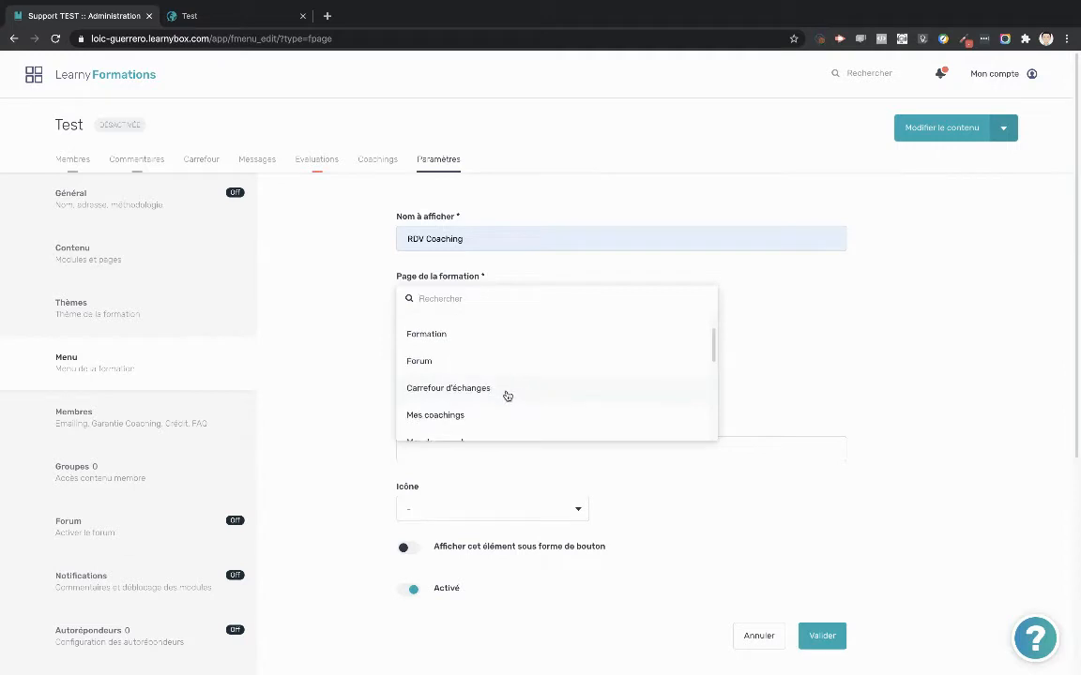
click(464, 394)
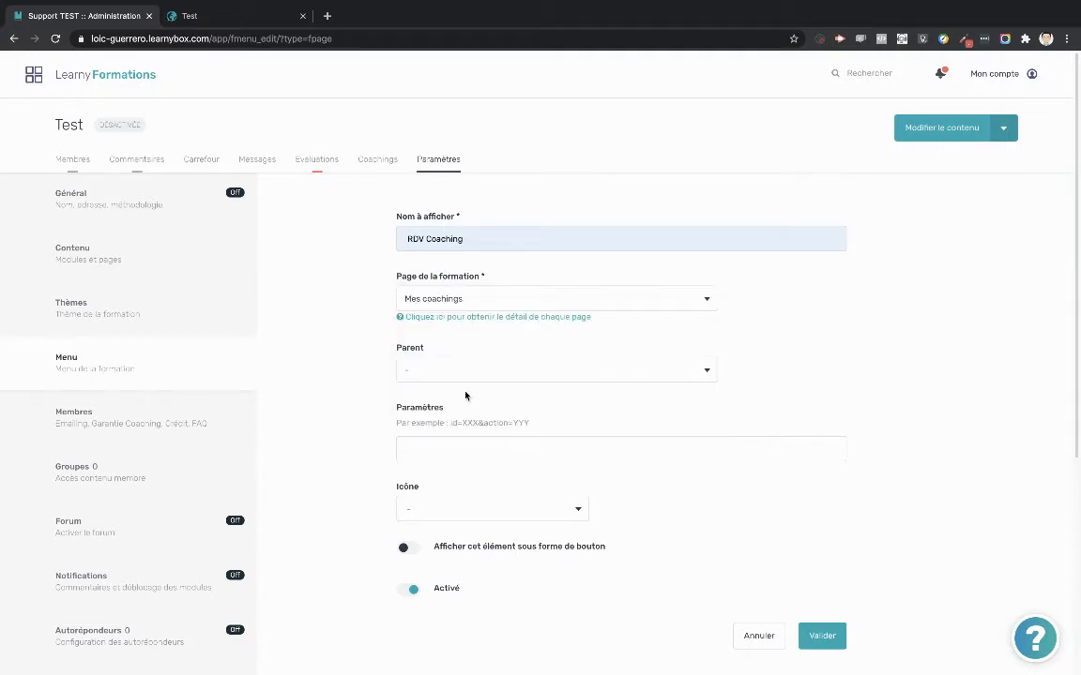
Give the RDV Coaching item the fa-group icon and save it.
click(514, 516)
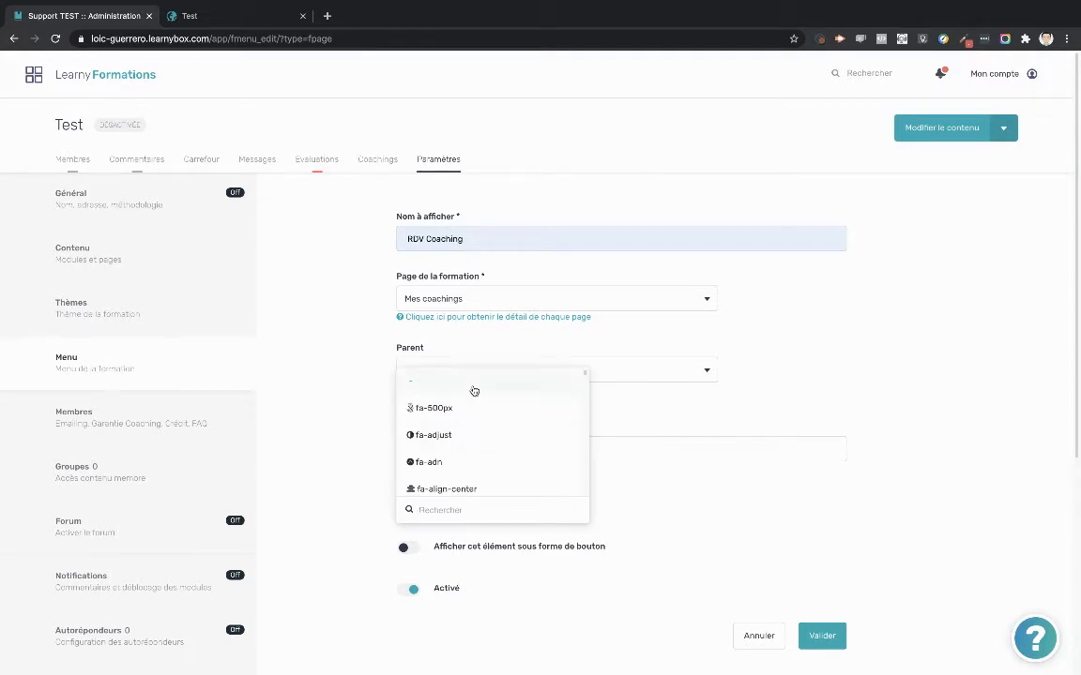
text(GROUP)
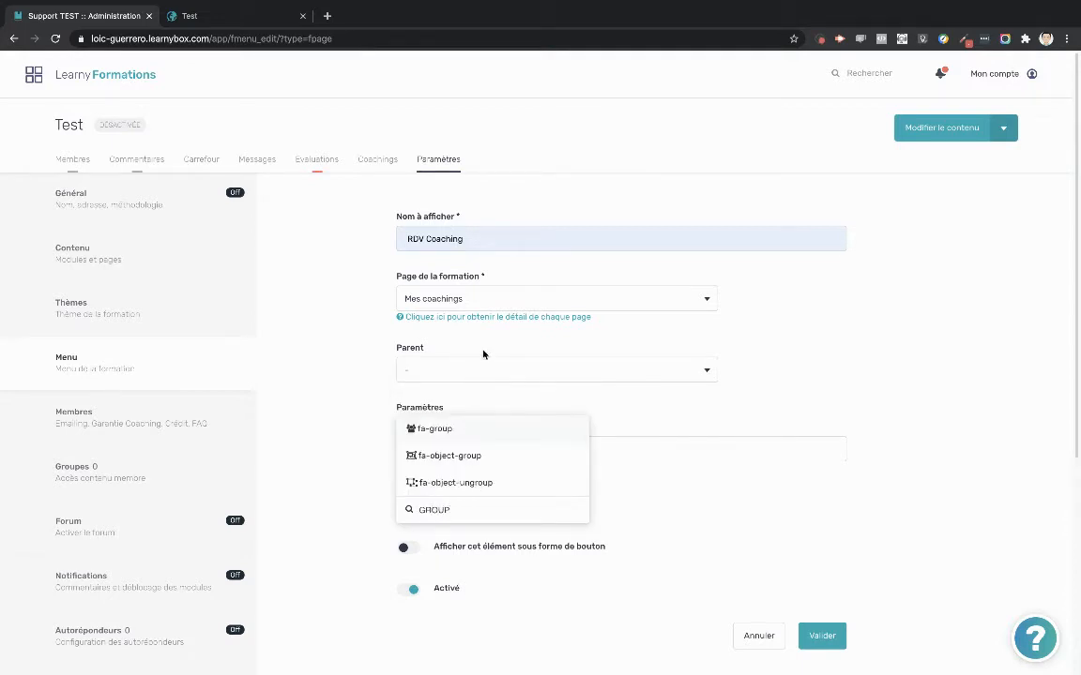
click(430, 429)
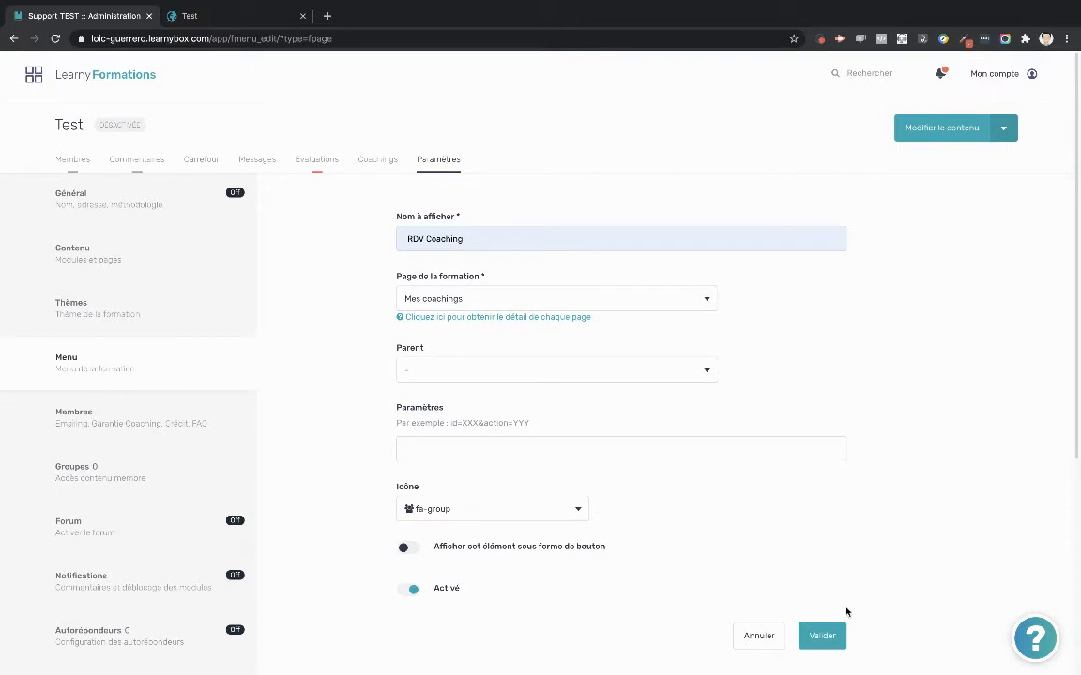
click(830, 638)
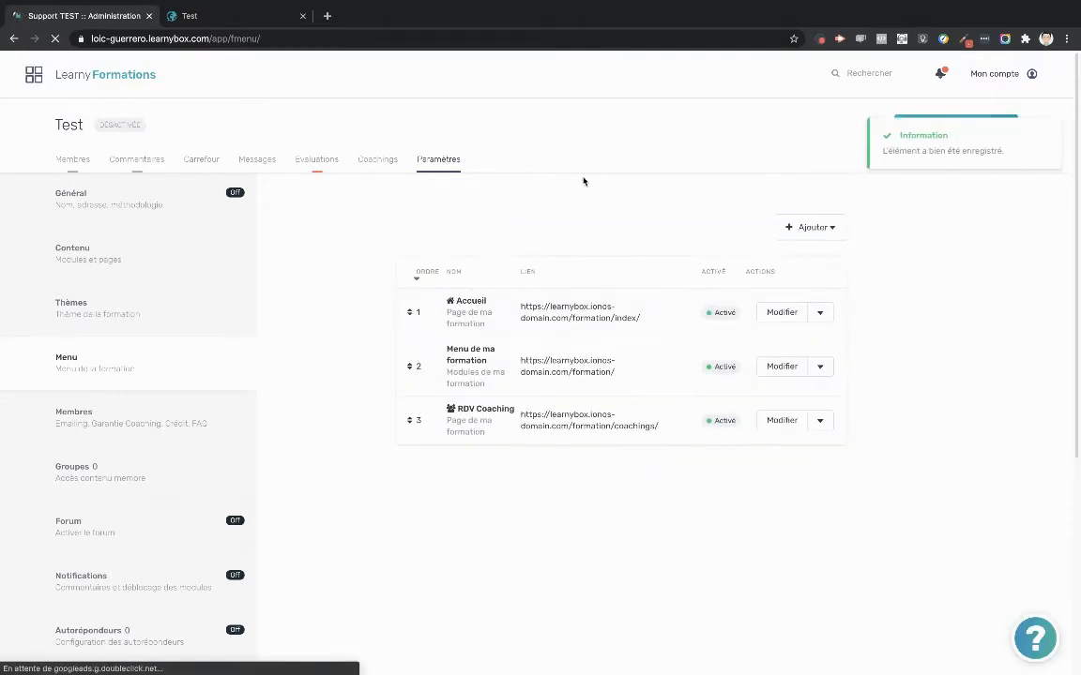
Reload the member site's Introduction page and open RDV Coaching from its navigation to check the linked page.
click(218, 16)
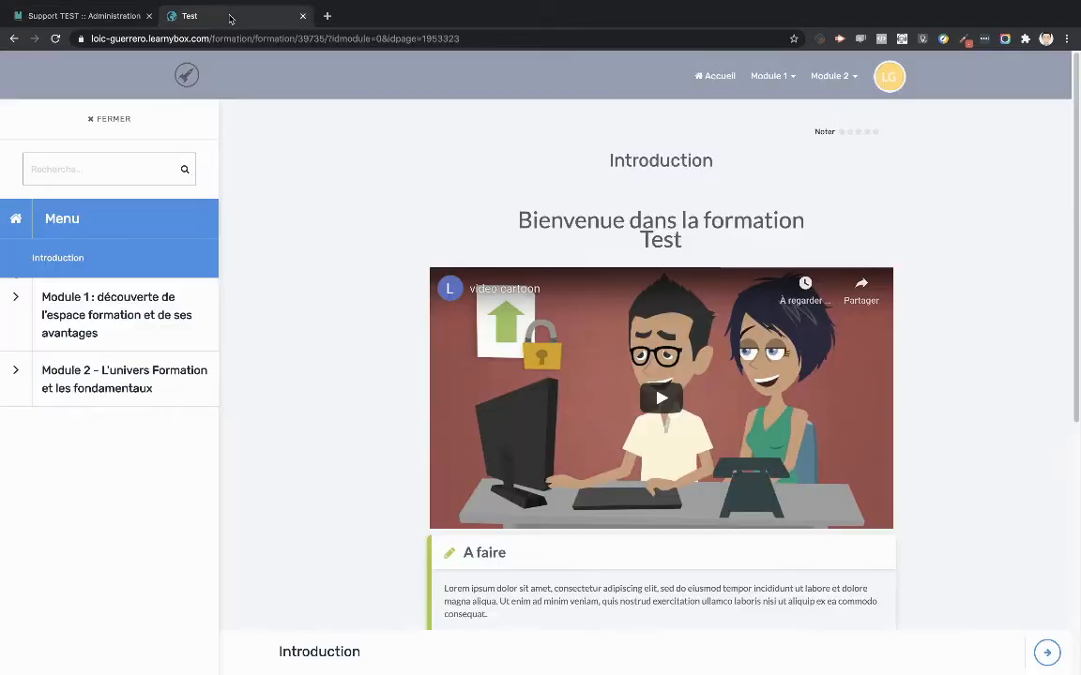
click(55, 38)
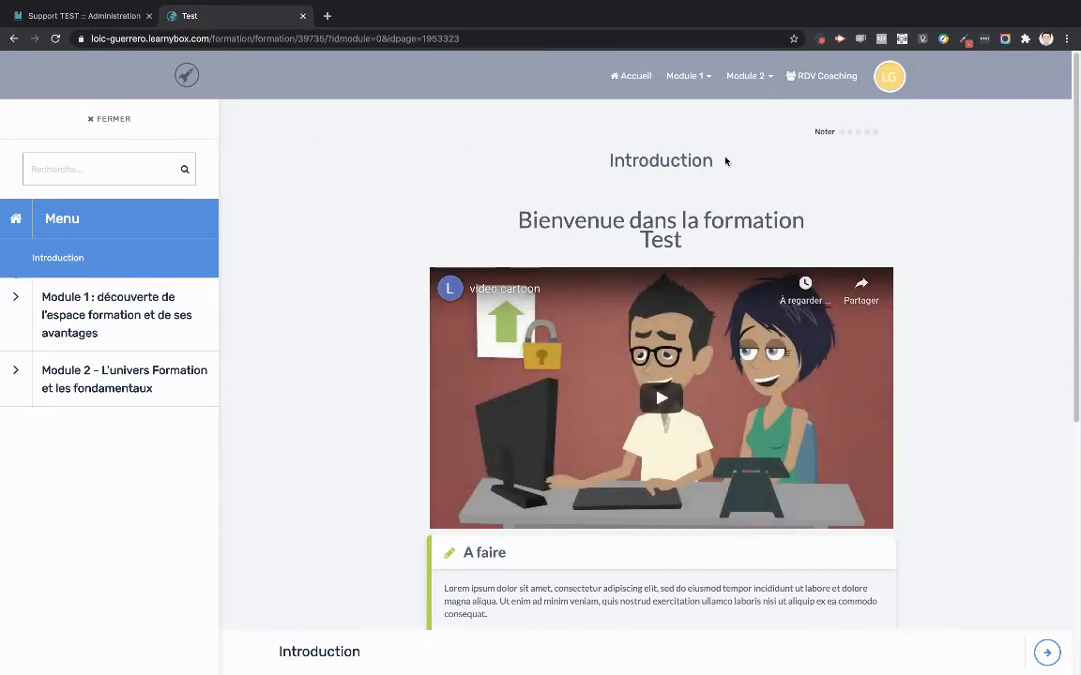
click(883, 89)
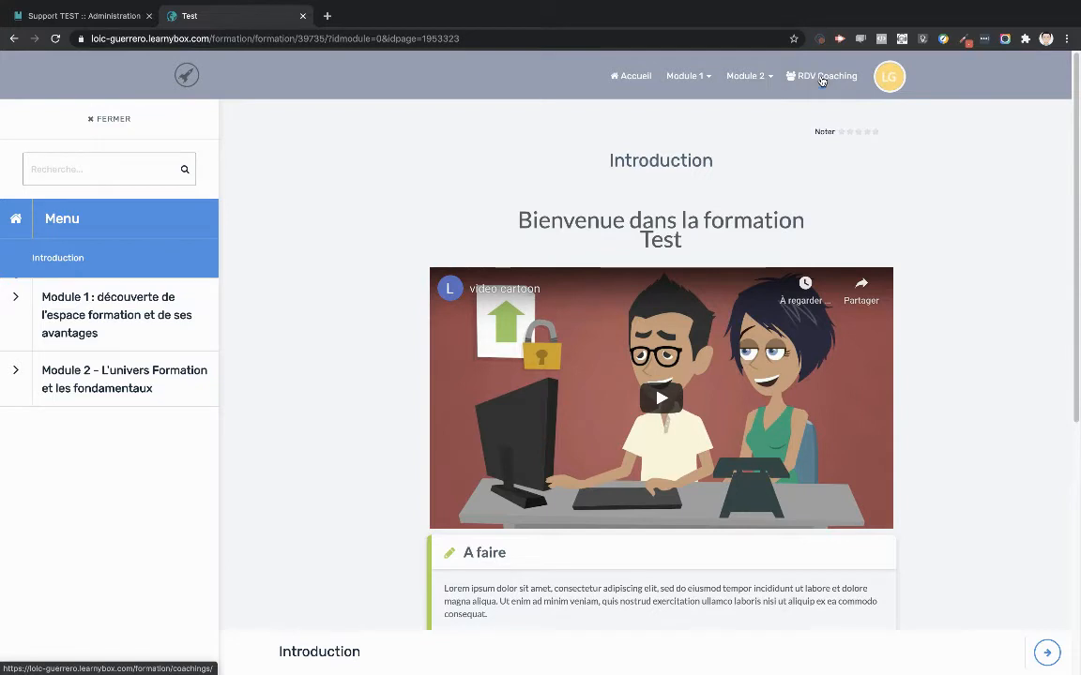
click(821, 79)
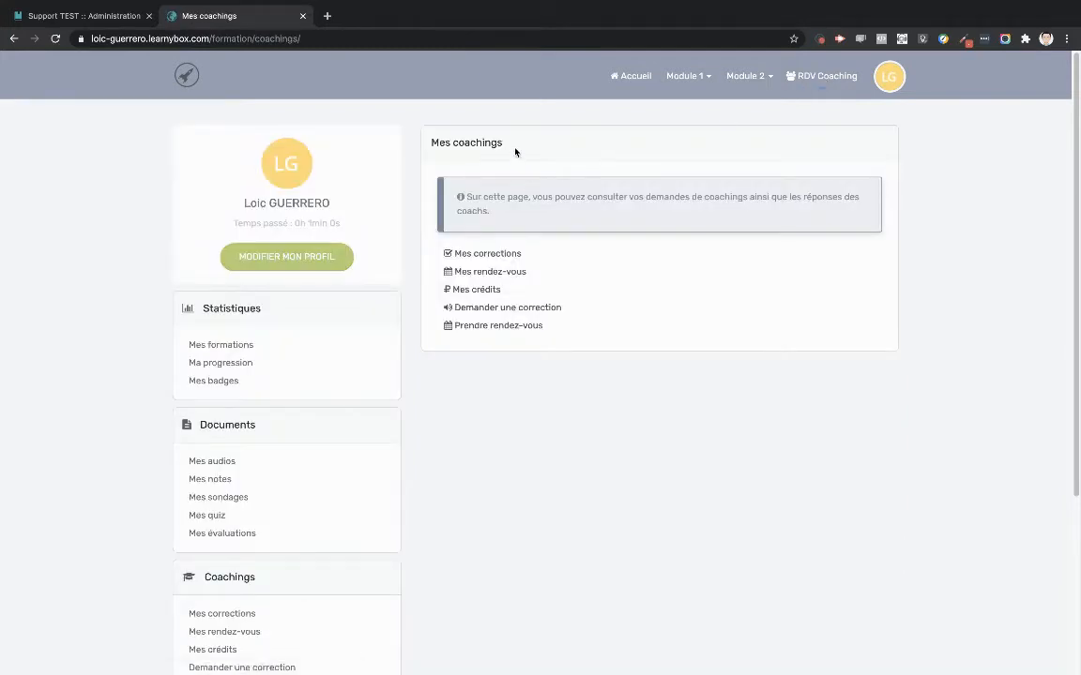
Examine the tools offered for an Outil supplémentaire menu item in the training administration, leaving the form without saving.
drag(514, 149, 429, 143)
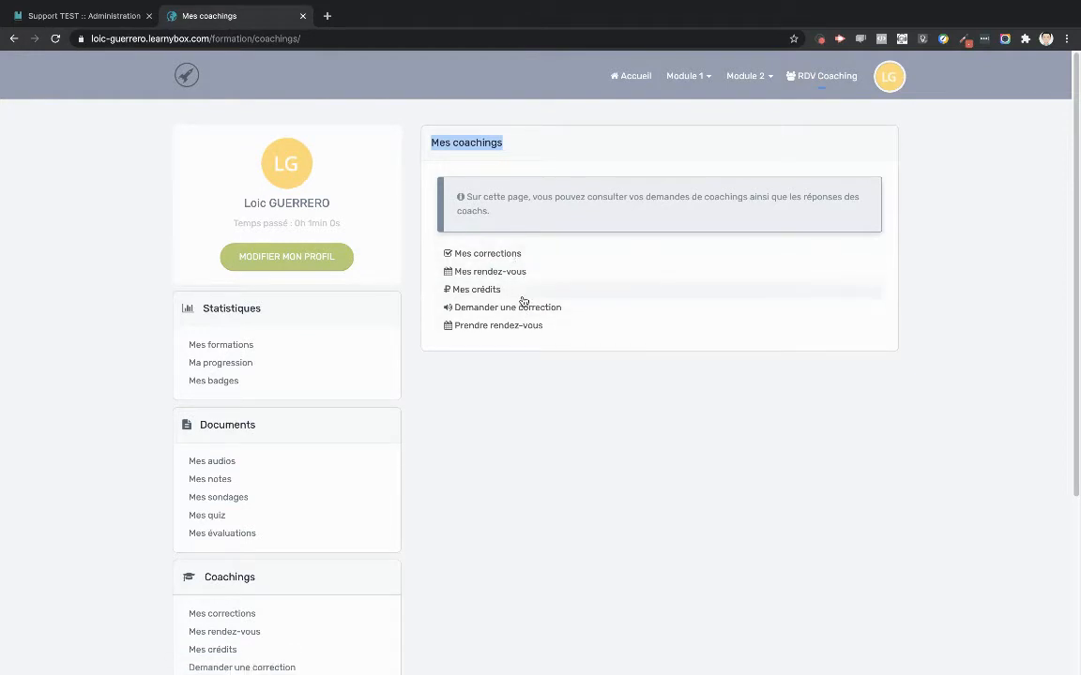
click(84, 18)
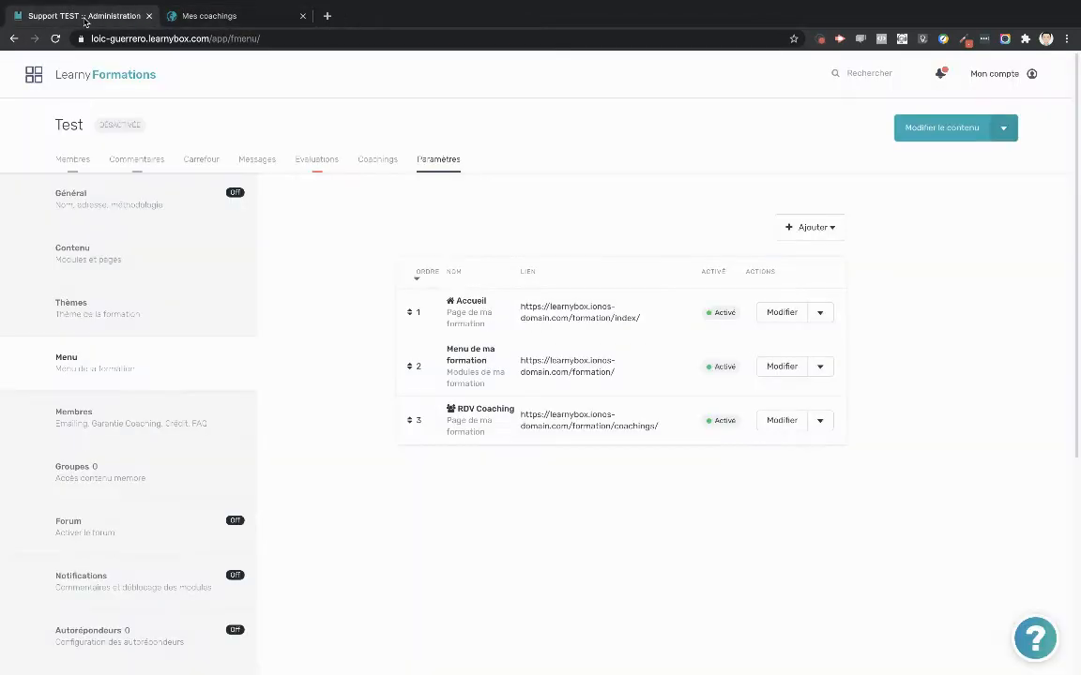
click(833, 234)
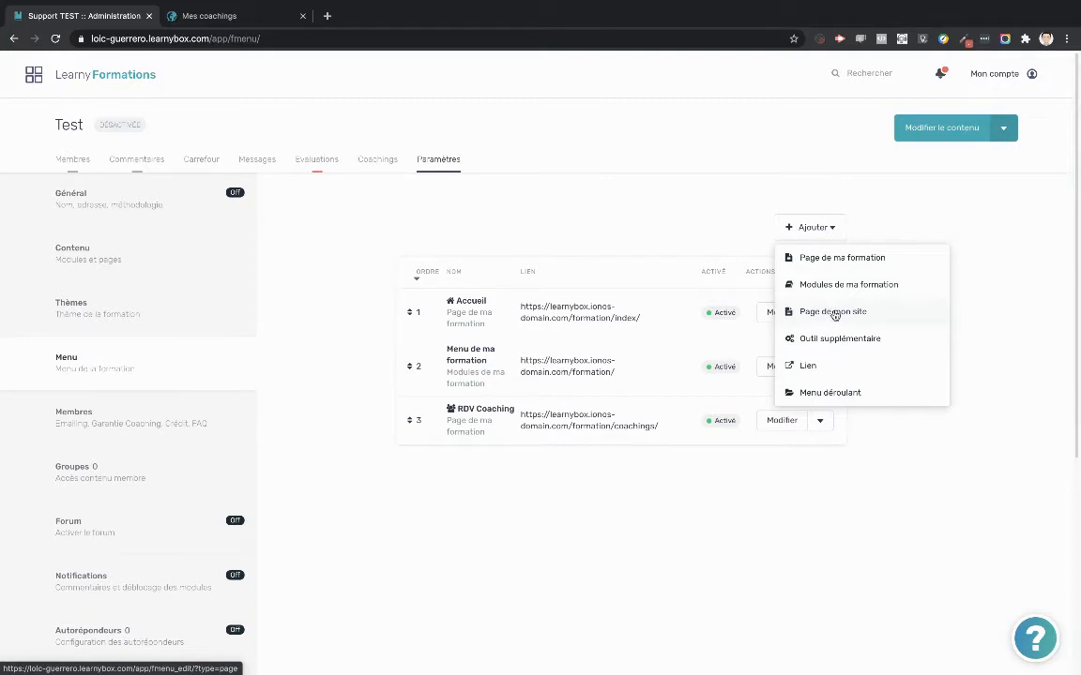
click(839, 340)
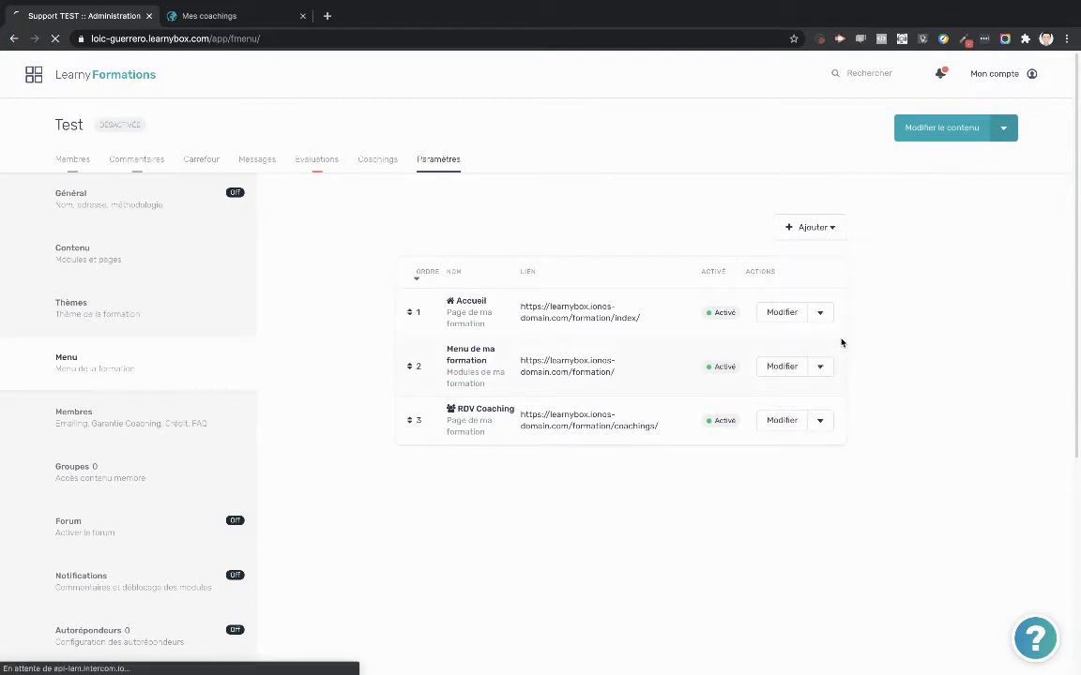
click(702, 299)
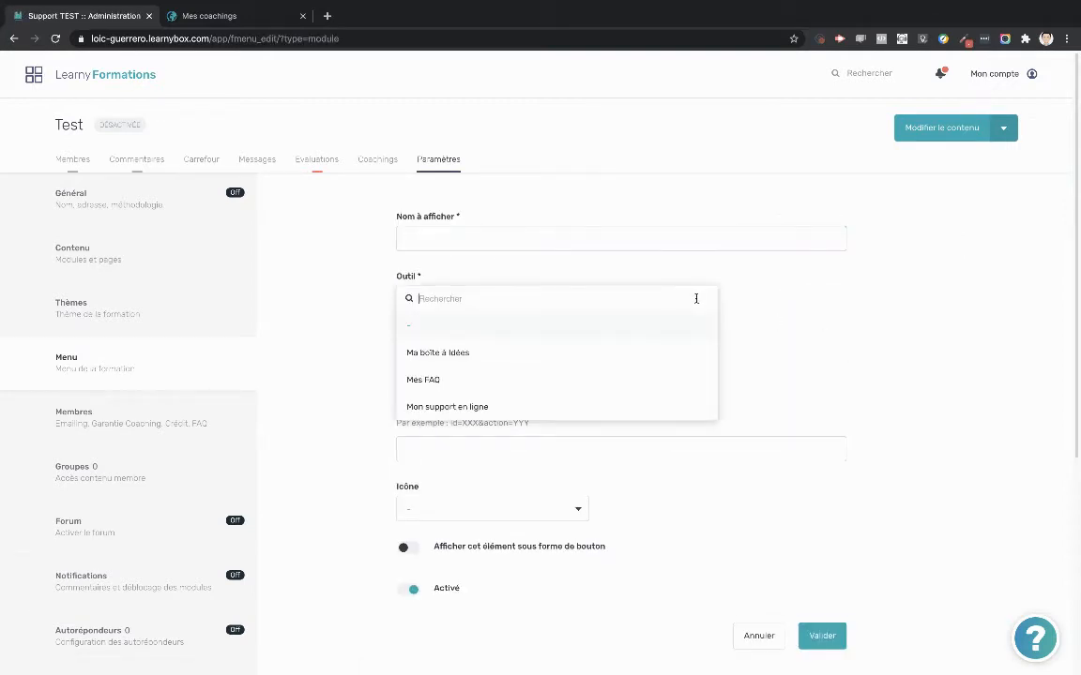
scroll(634, 356, down, 1)
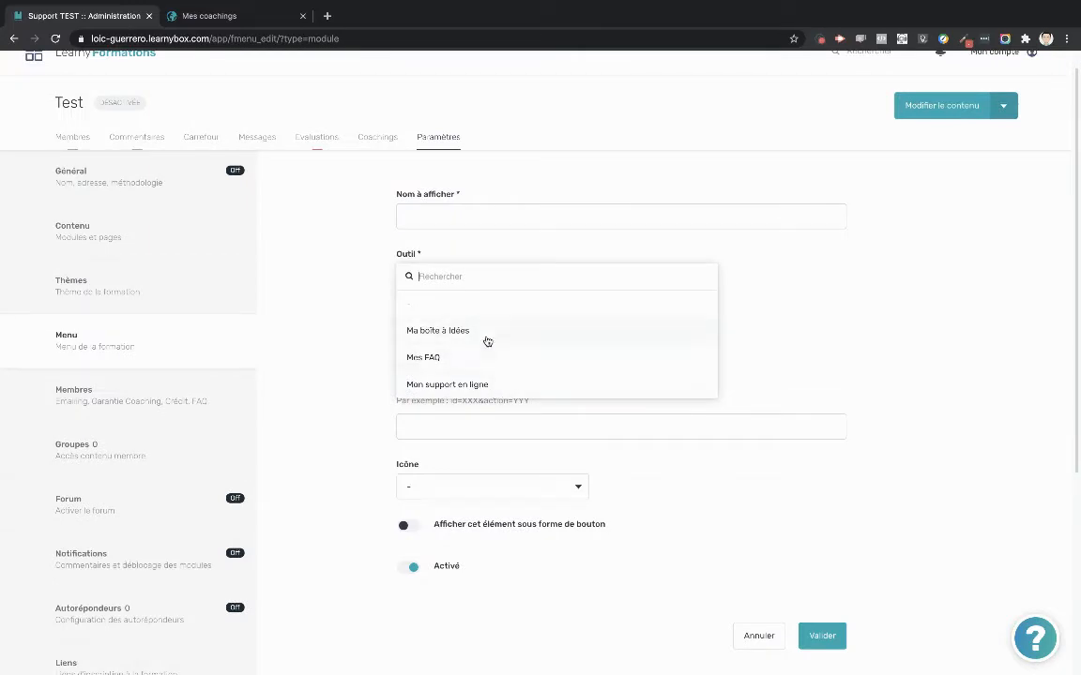
click(763, 303)
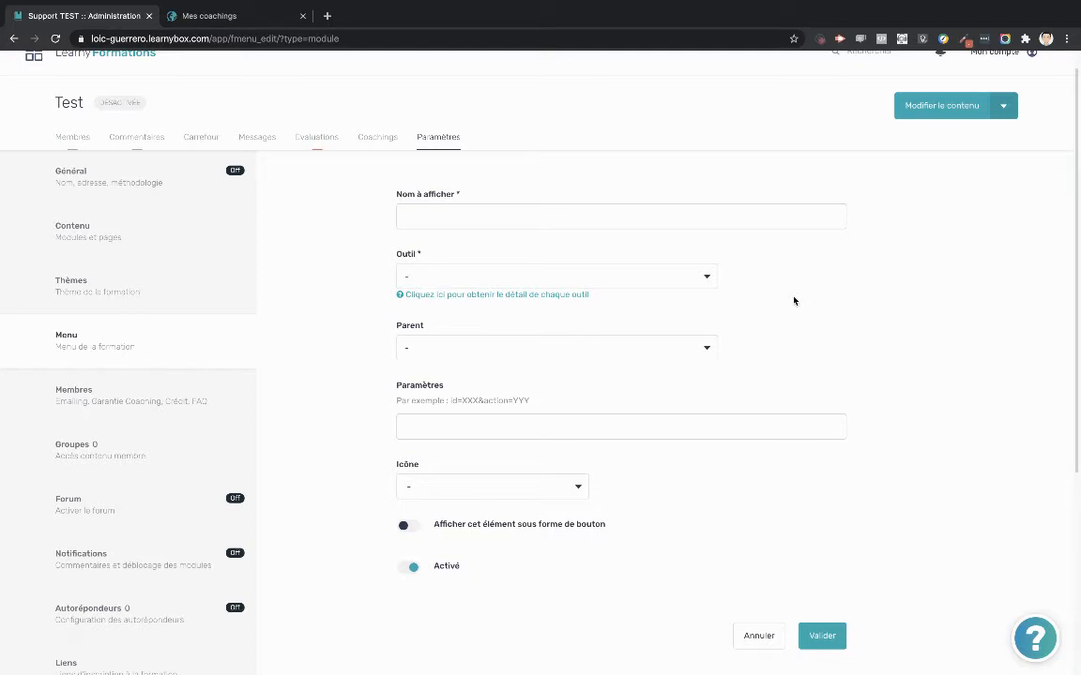
click(759, 637)
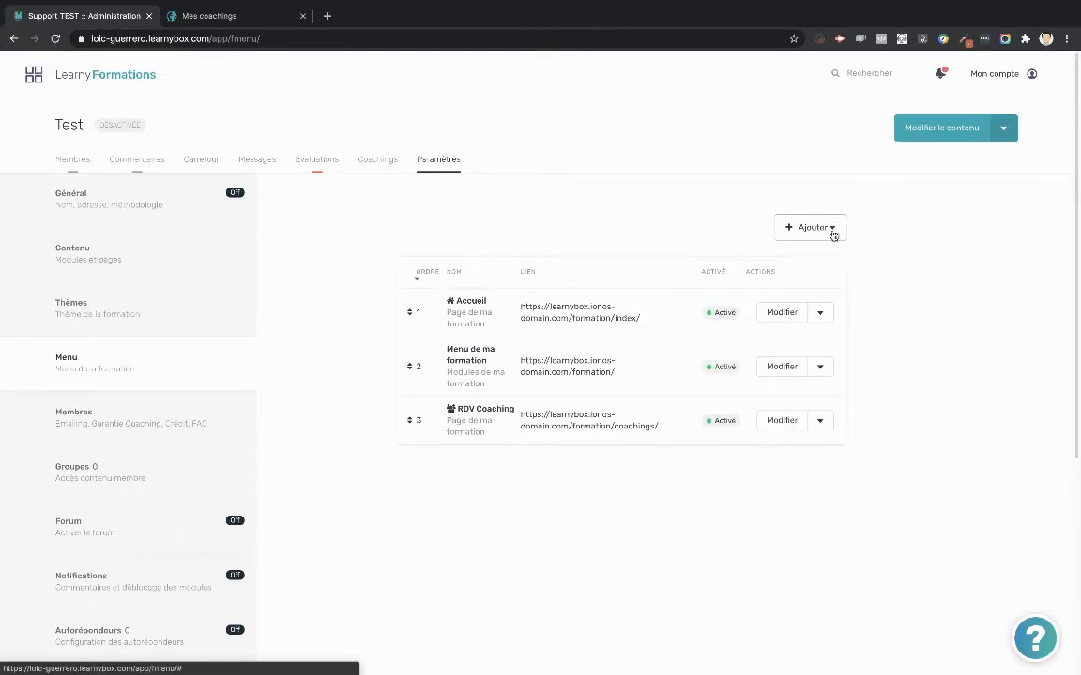
click(832, 232)
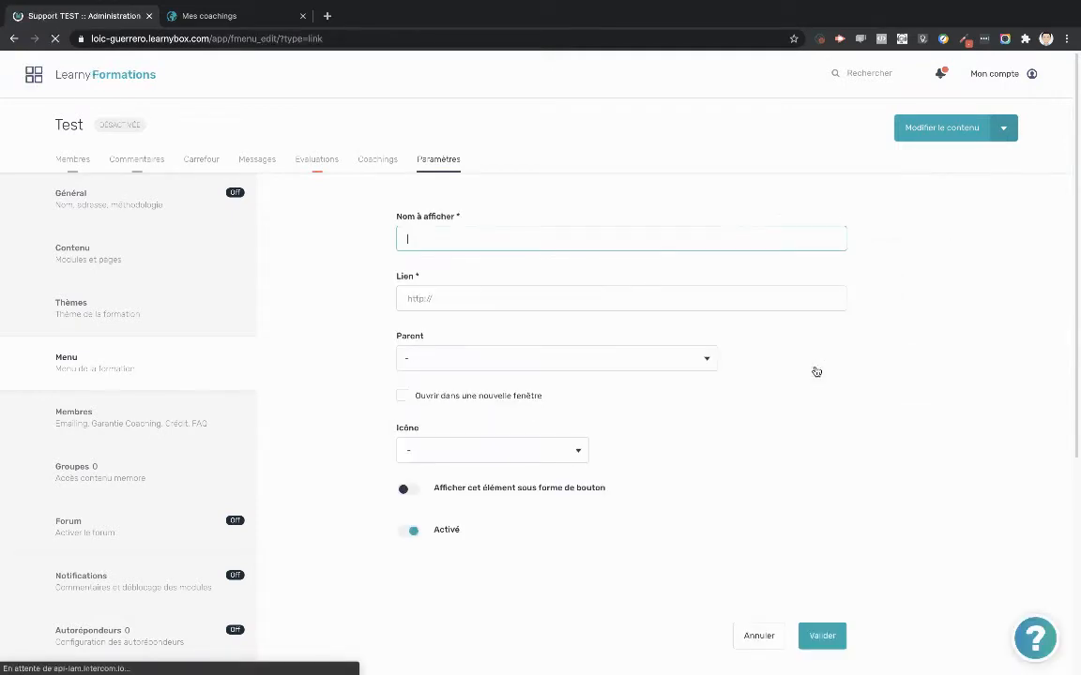
text(Groupe facebook)
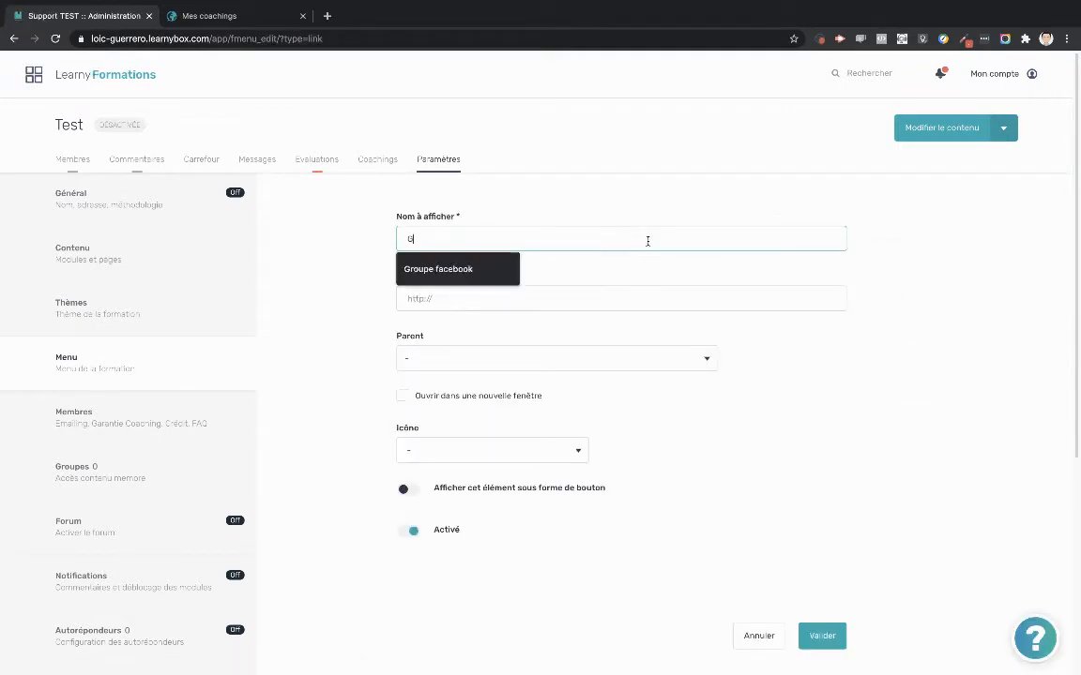
click(472, 270)
click(465, 298)
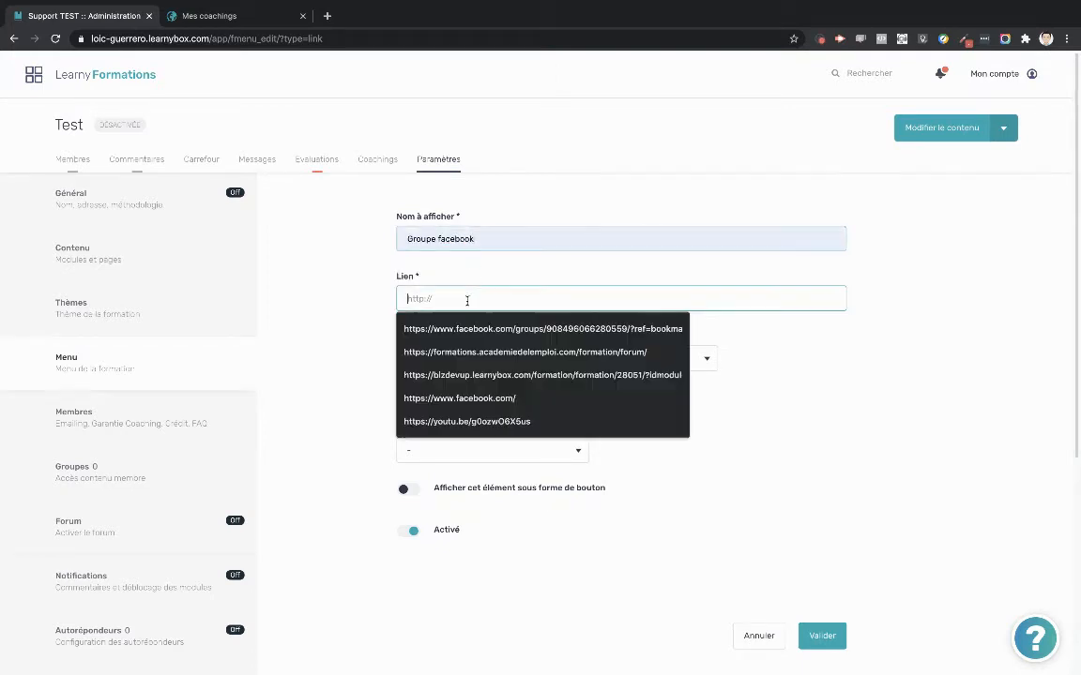
click(477, 352)
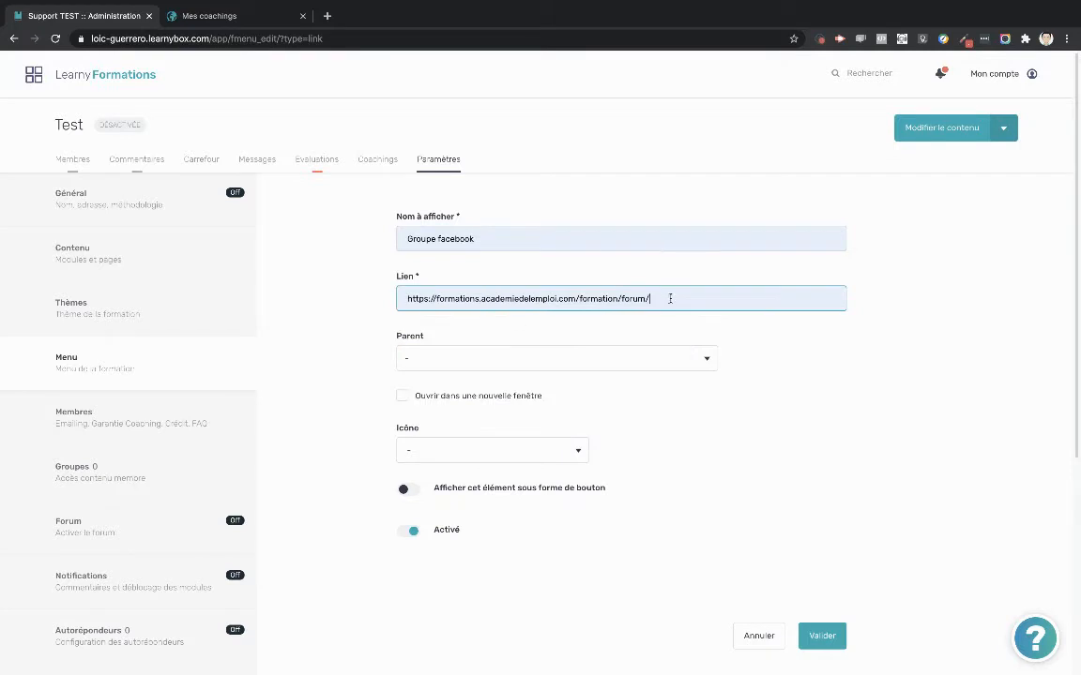
Give the Groupe facebook item the fa-facebook icon and save it.
scroll(542, 376, down, 1)
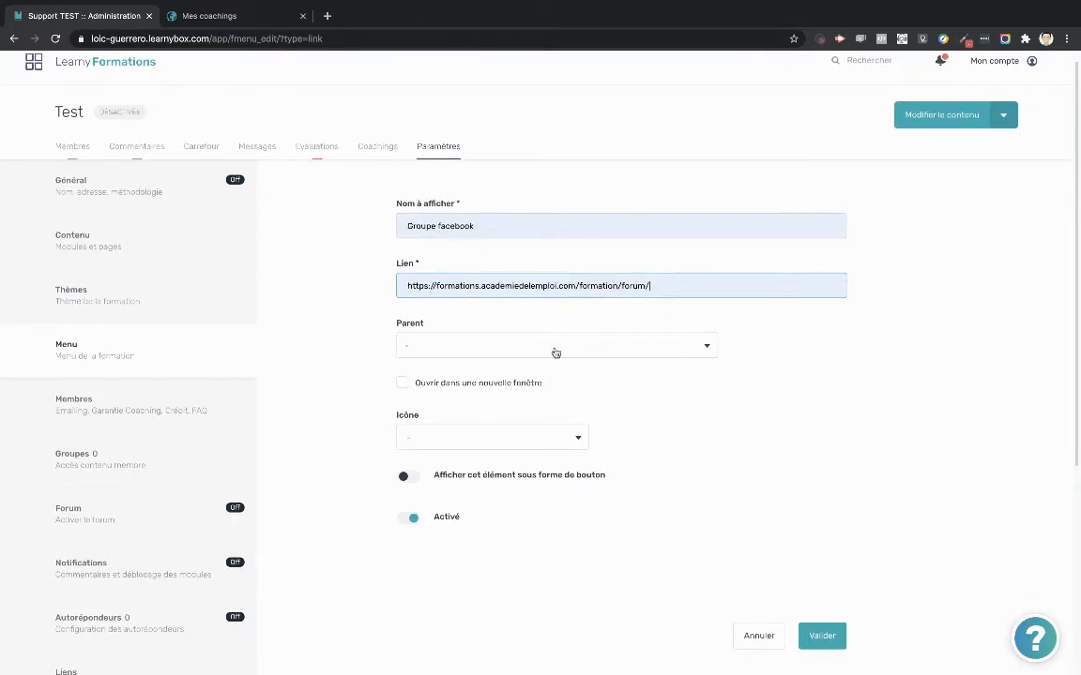
click(463, 439)
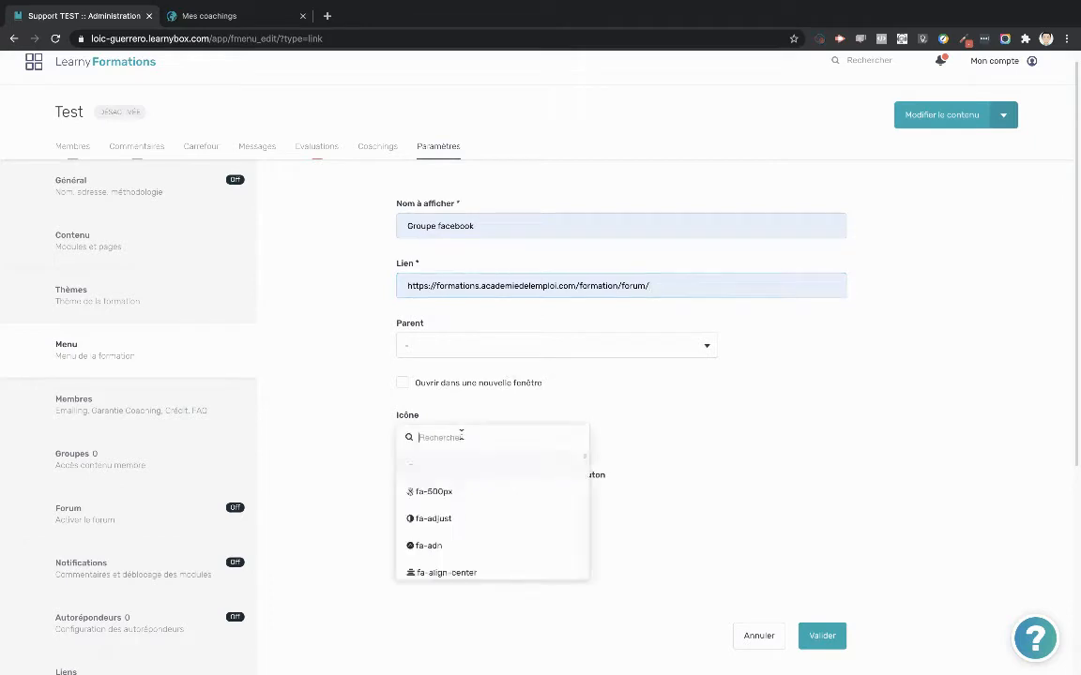
text(face)
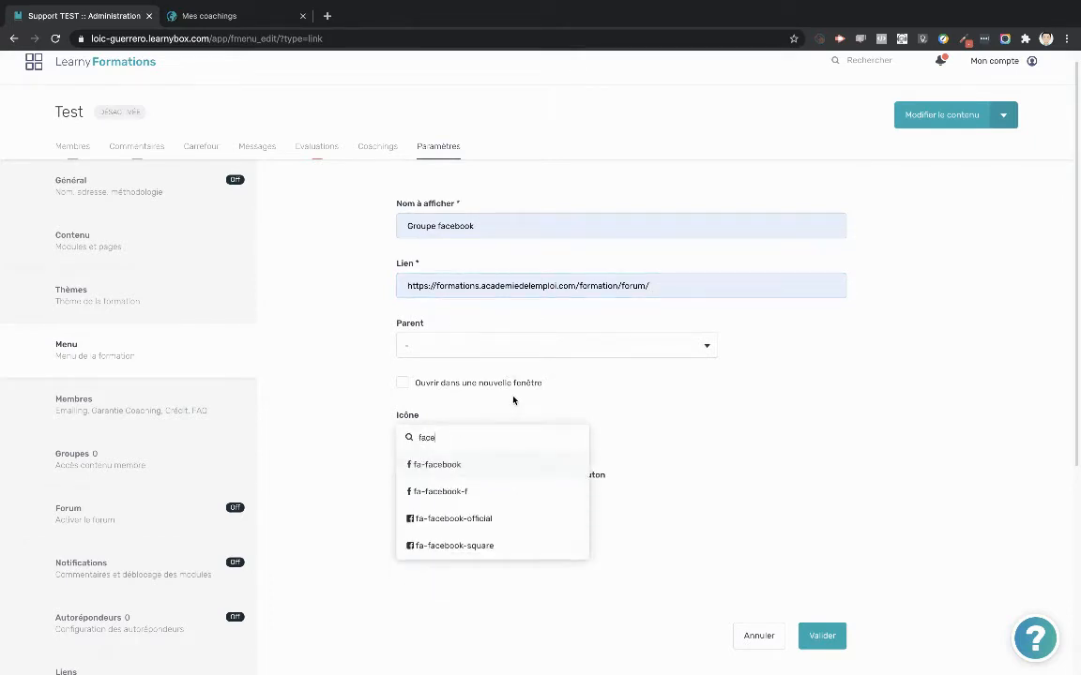
click(453, 463)
click(825, 637)
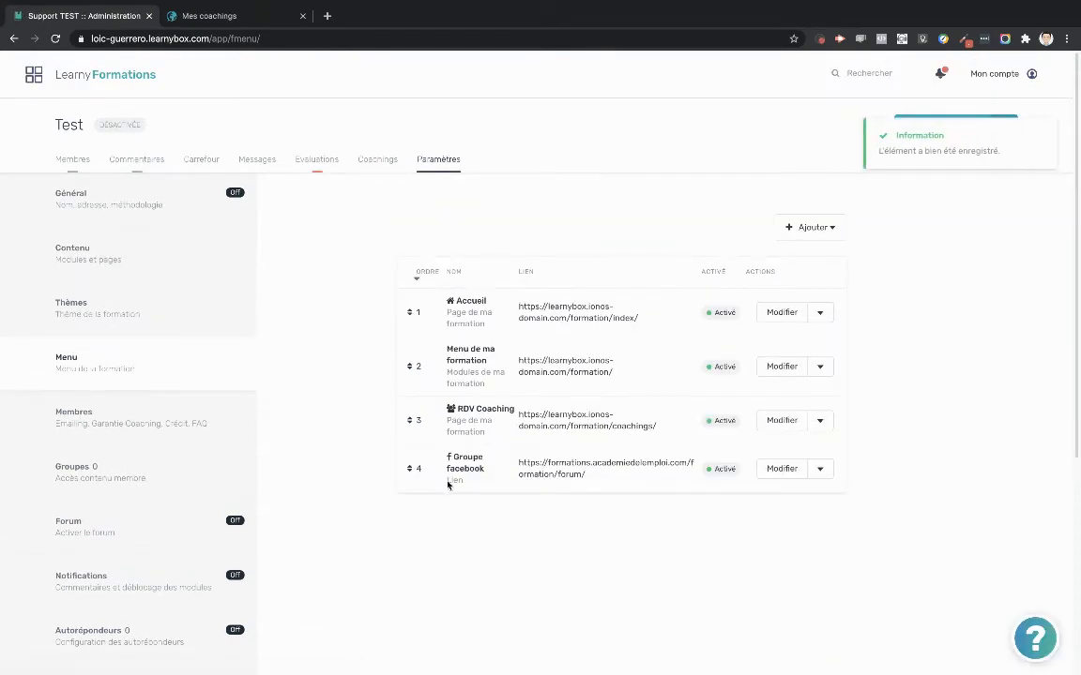
mouse_move(411, 467)
mouse_down()
mouse_move(413, 413)
mouse_move(412, 473)
mouse_up()
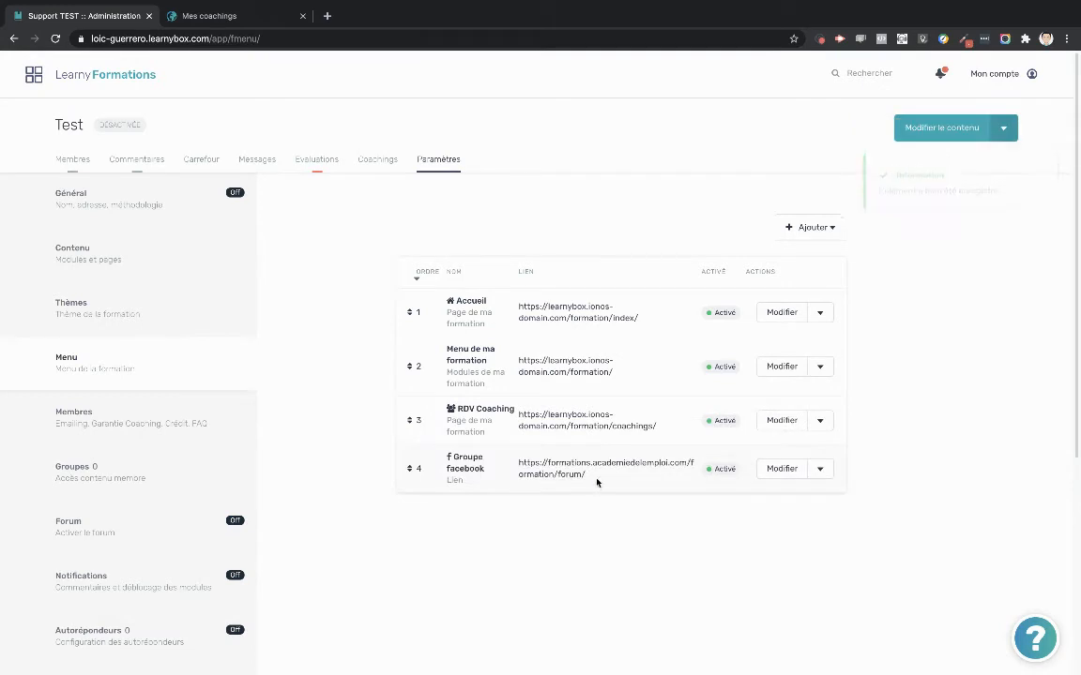
Reload the member site's Mes coachings page to check the Groupe facebook link in the navigation.
click(229, 19)
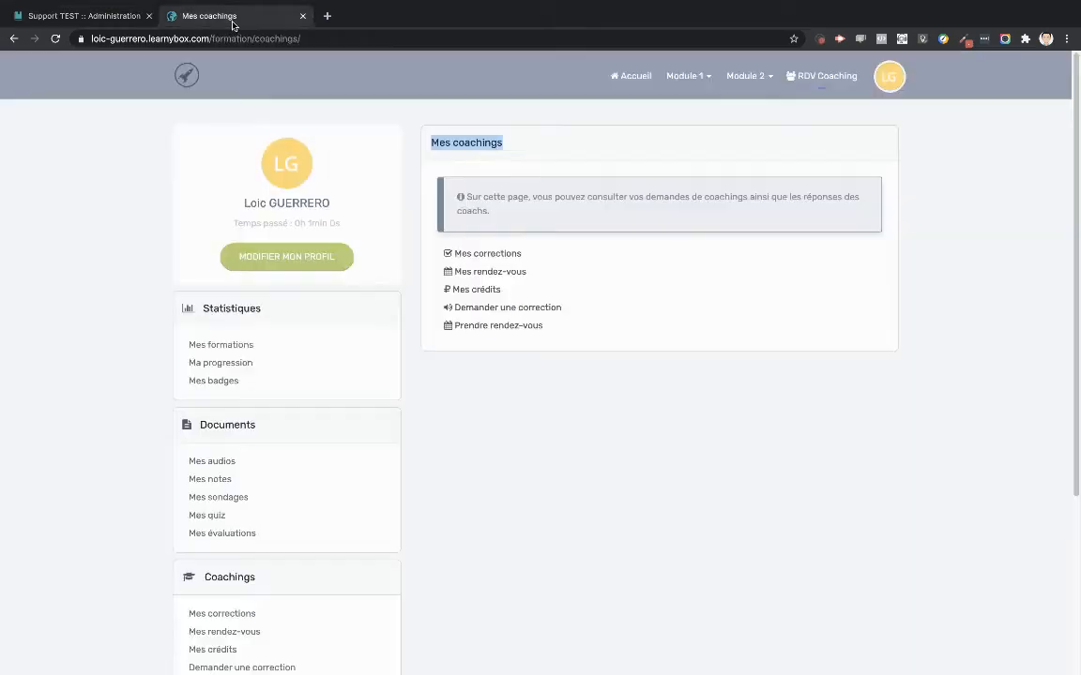
click(56, 38)
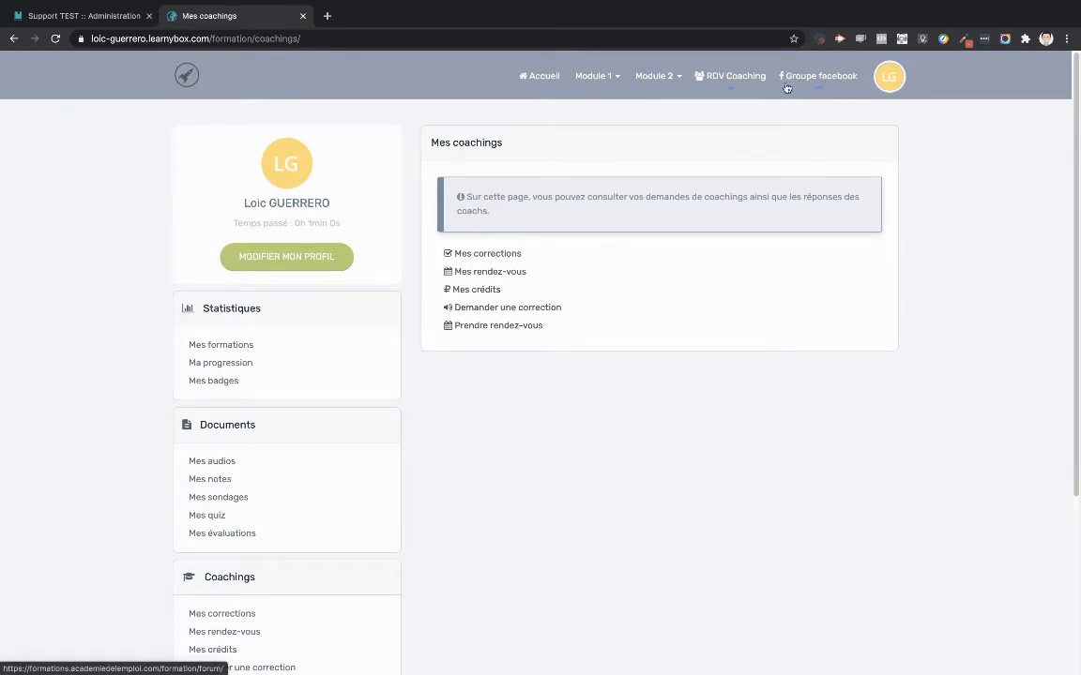
Add a Menu déroulant item named "Accompagnements" to the training menu in the administration site and save it.
click(49, 16)
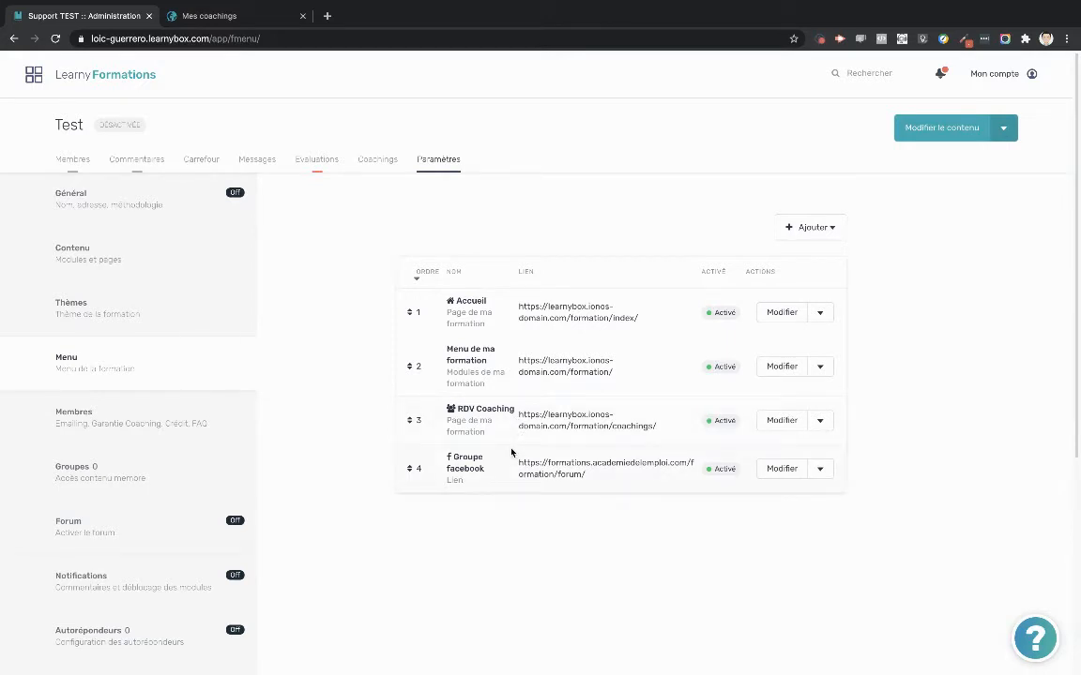
click(831, 230)
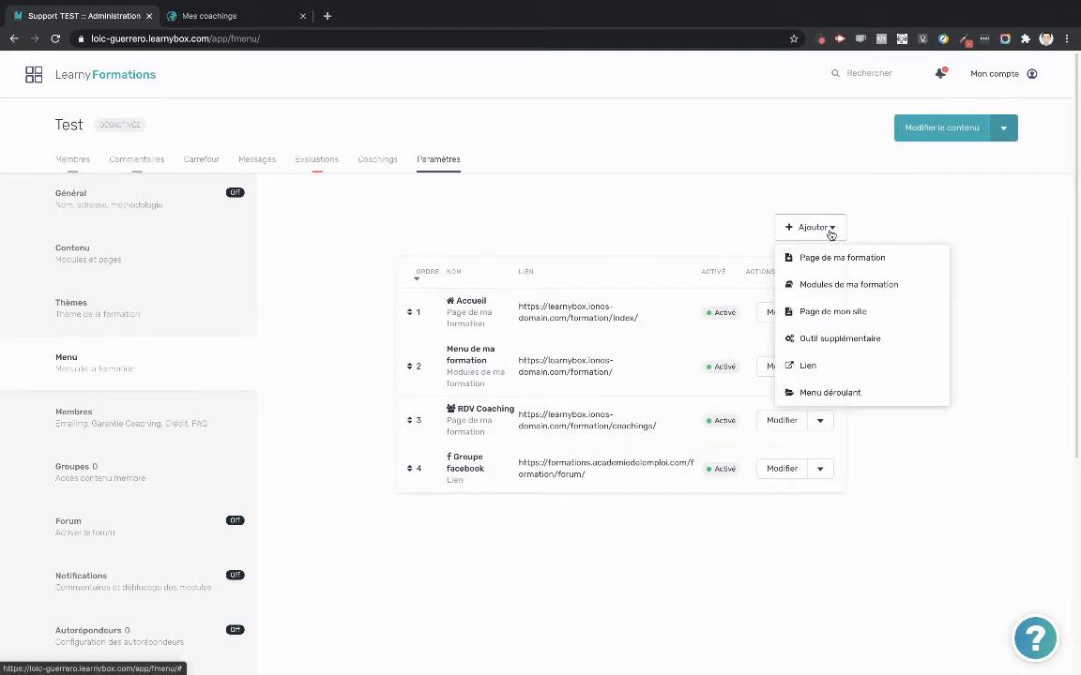
click(841, 394)
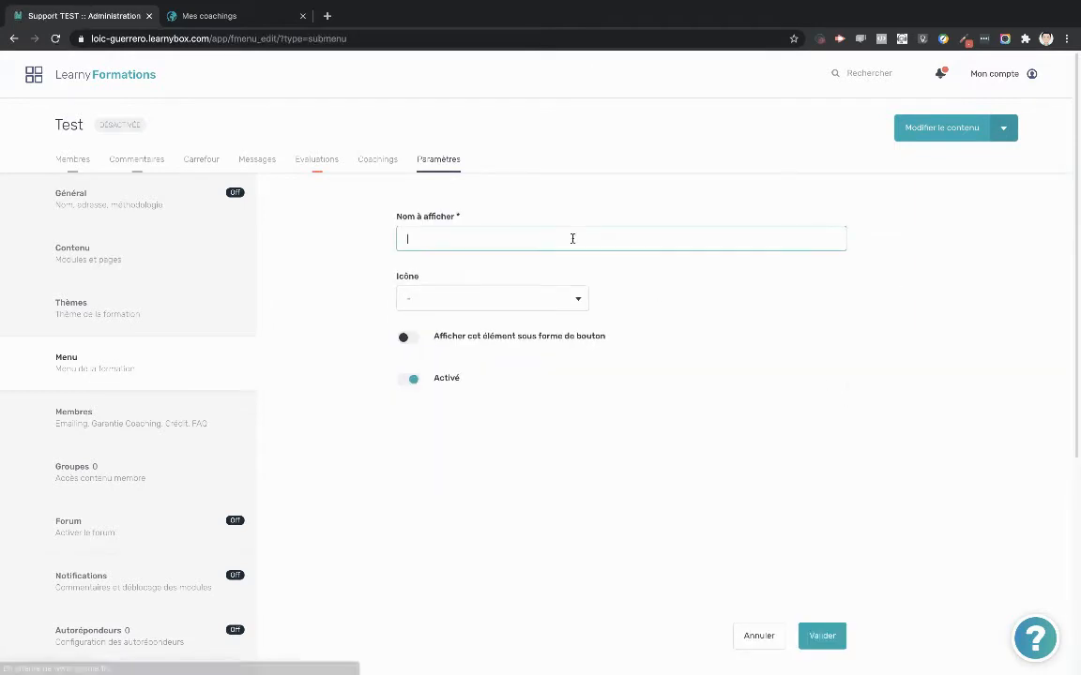
text(Acc)
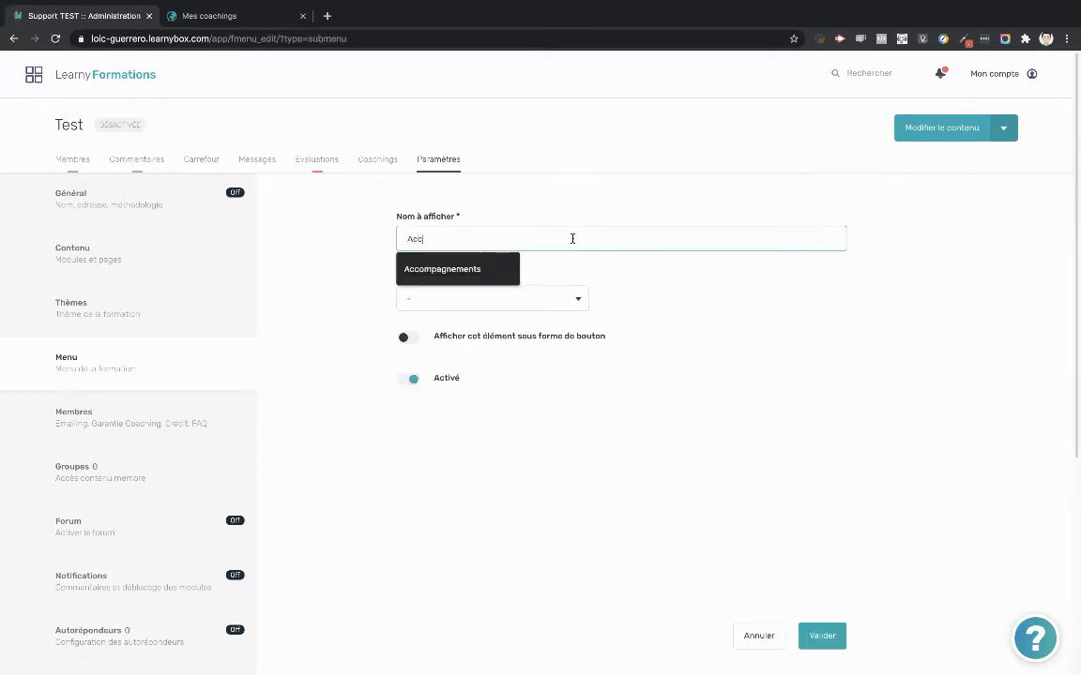
text(ompagnements)
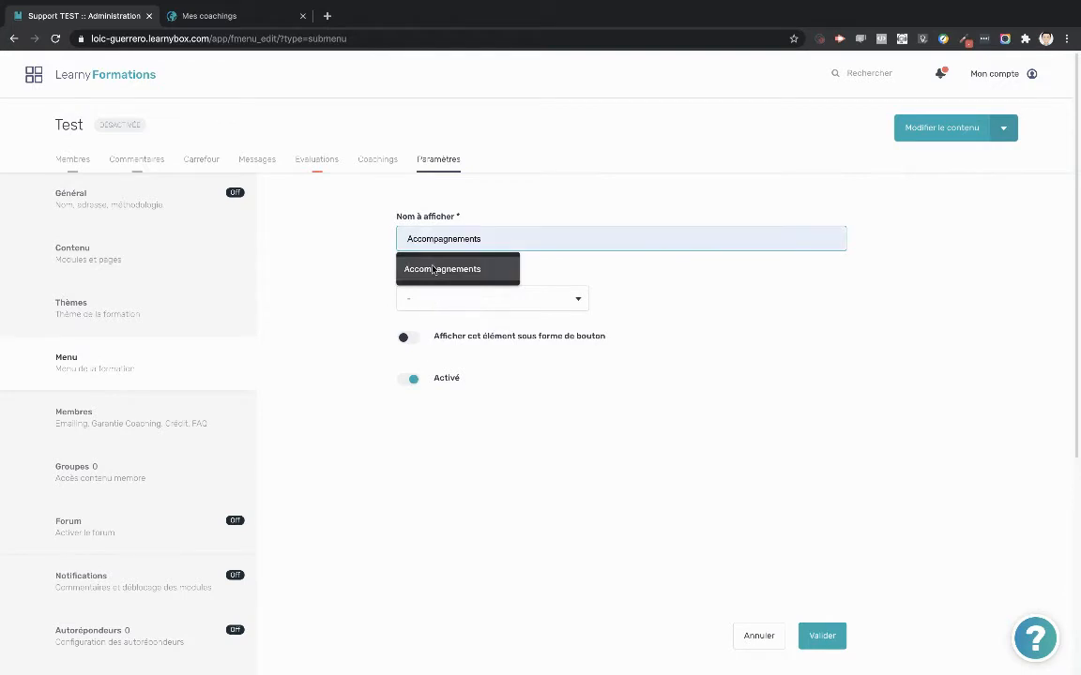
click(450, 270)
click(819, 637)
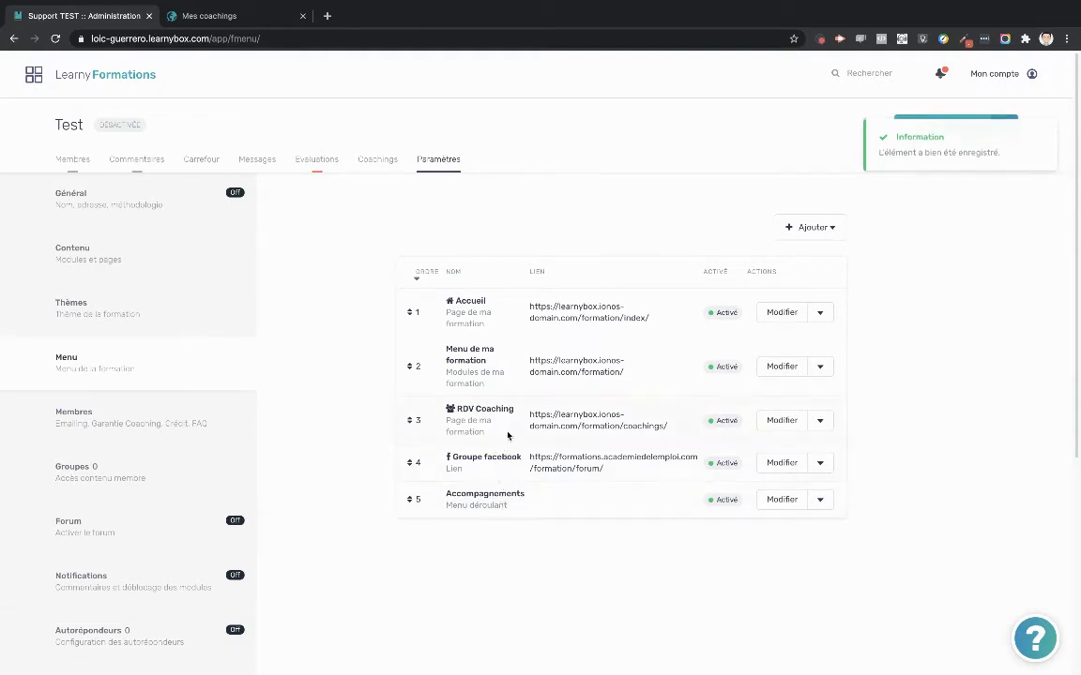
Set the parent of the RDV Coaching menu item to Accompagnements and save it.
click(791, 424)
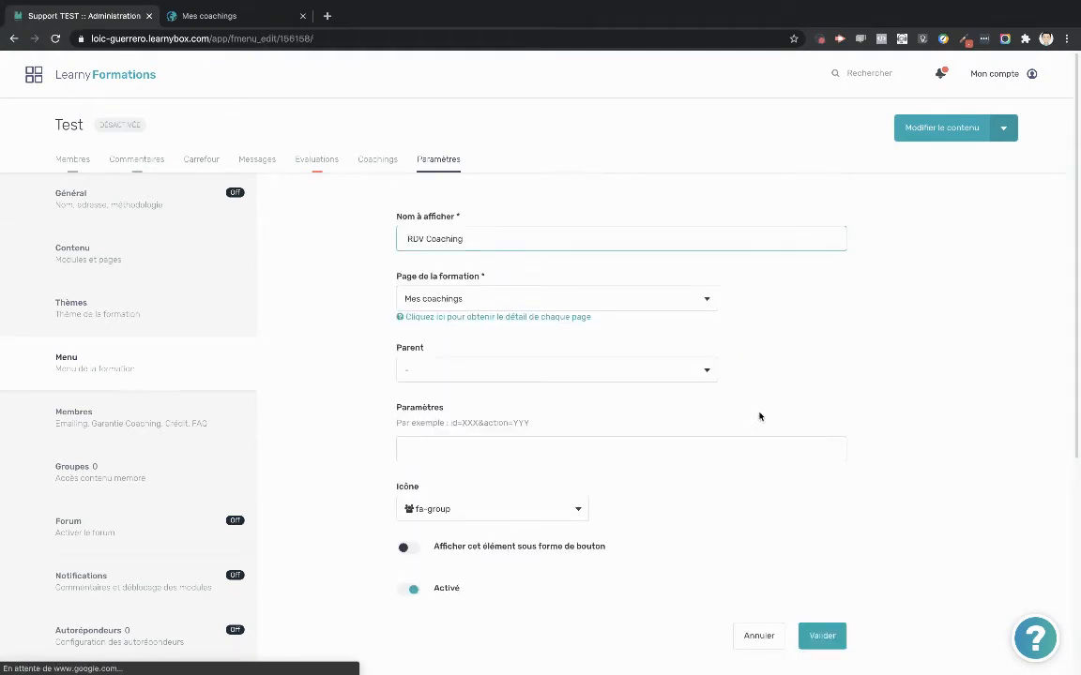
click(647, 373)
click(518, 427)
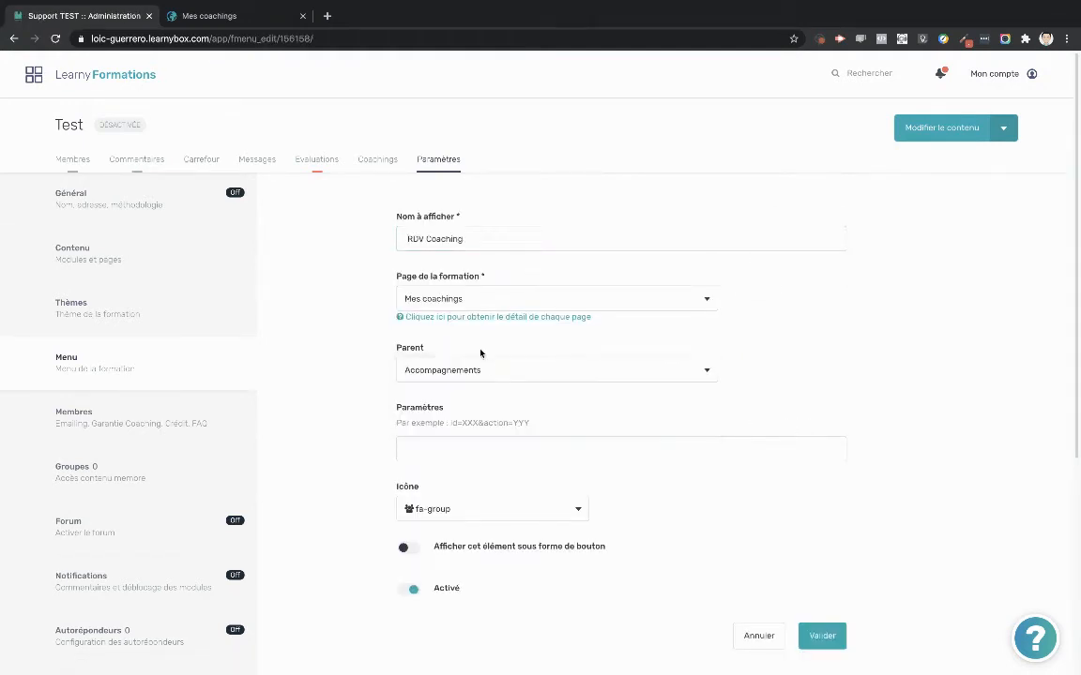
click(822, 636)
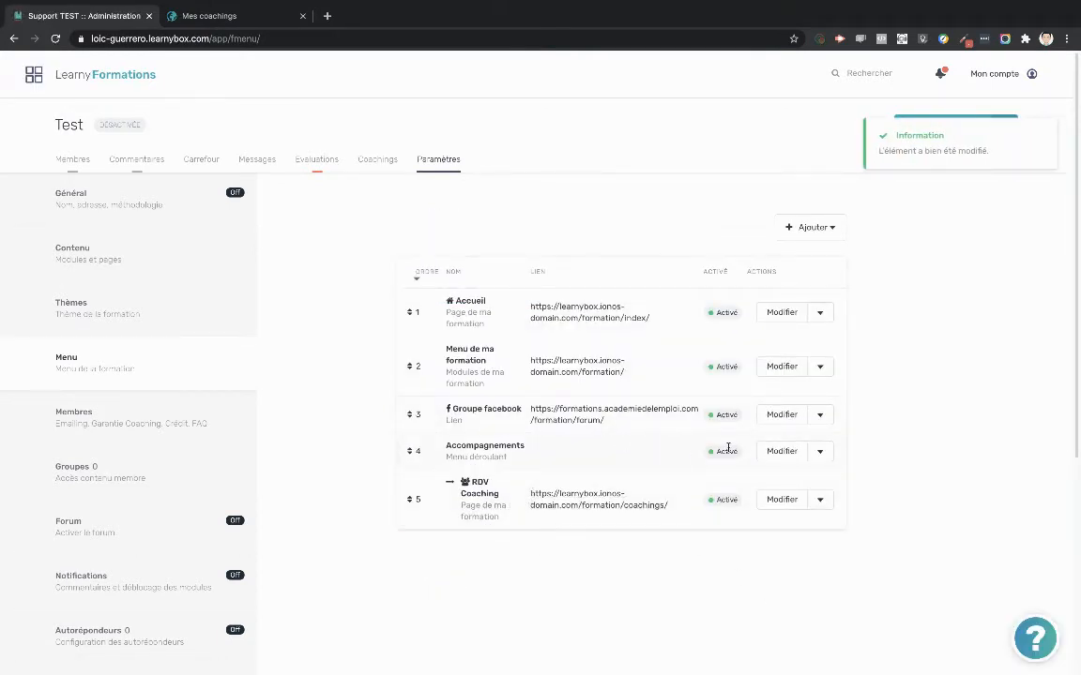
Set the parent of the Groupe facebook menu item to Accompagnements and save it.
click(780, 418)
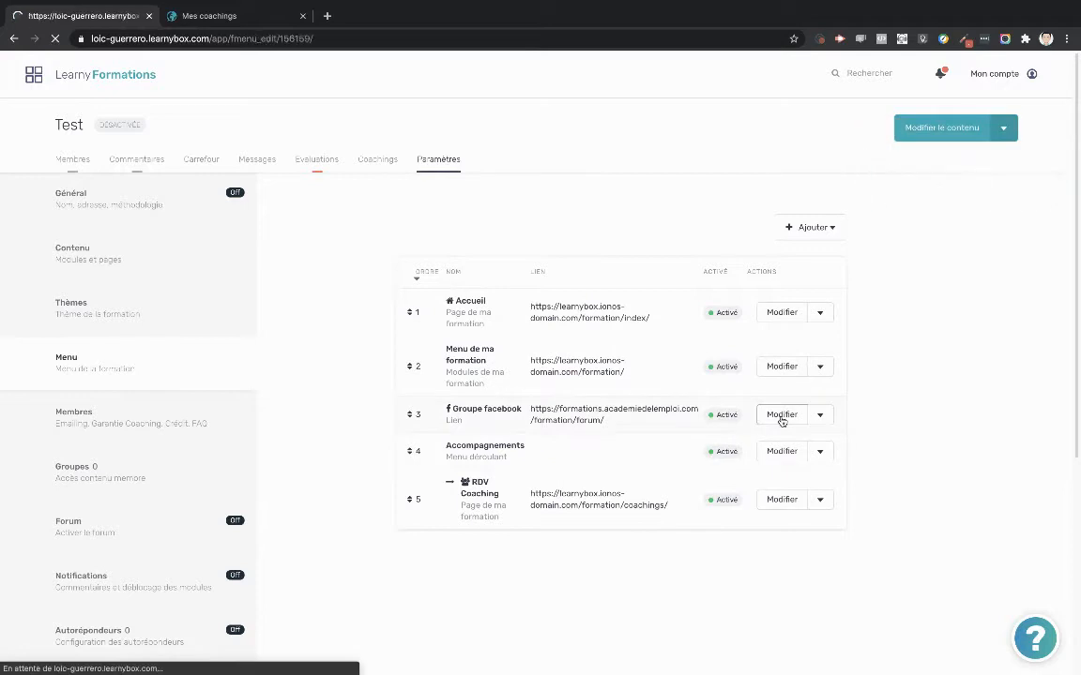
click(516, 361)
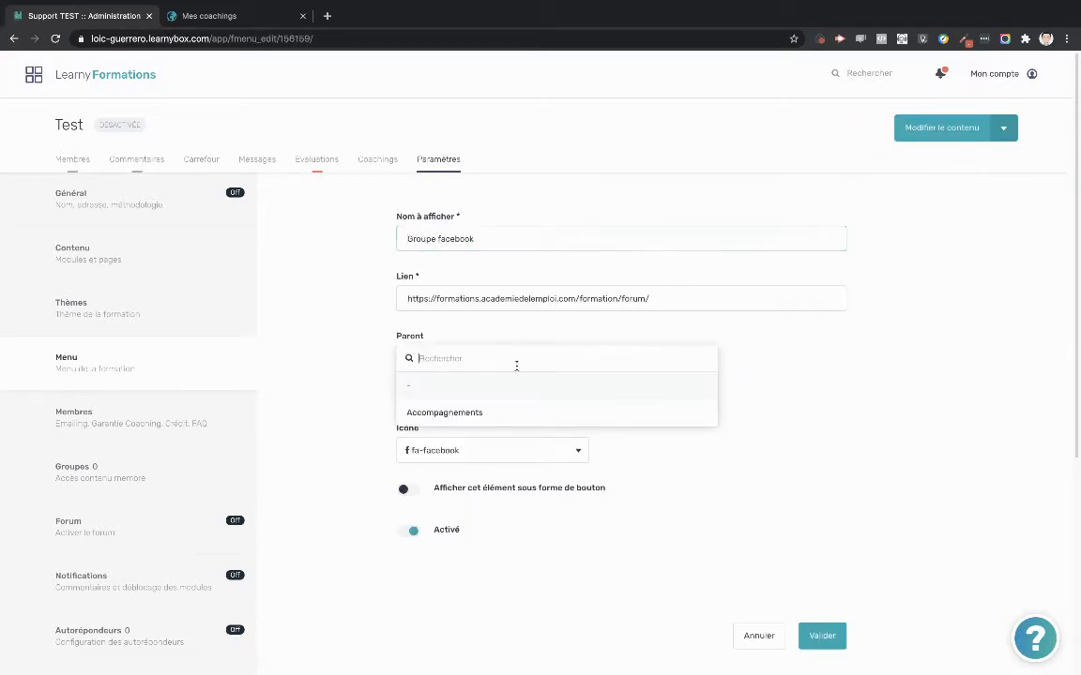
click(503, 412)
click(818, 638)
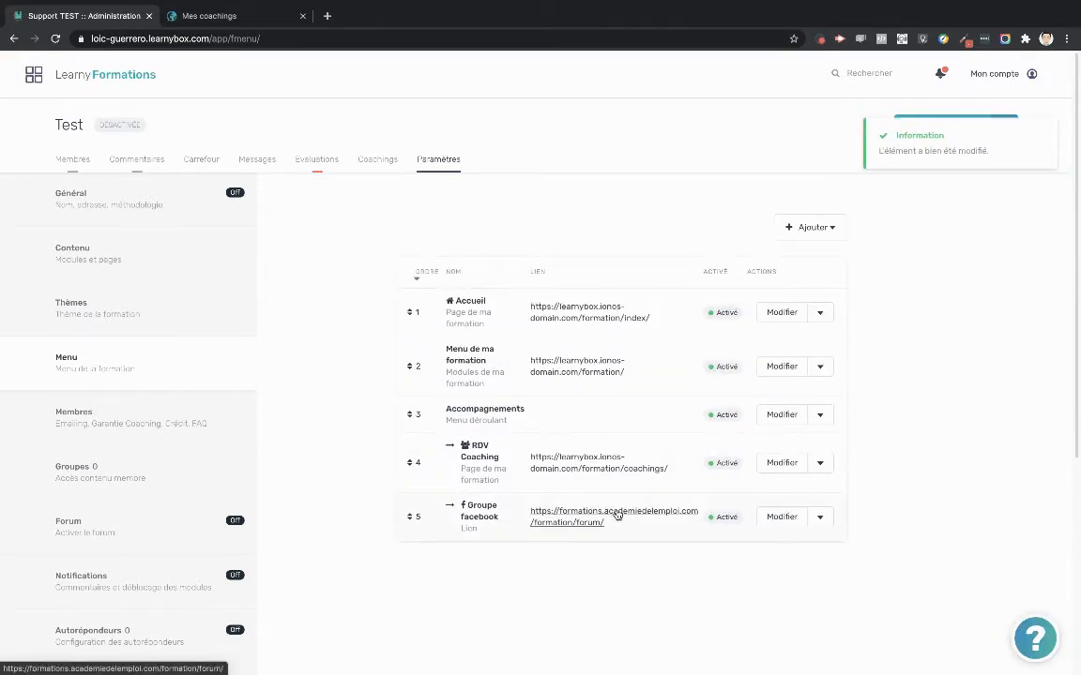
Add an Outil supplémentaire item named "Aide" to the training menu with the tool Mon support en ligne, and save it.
click(825, 230)
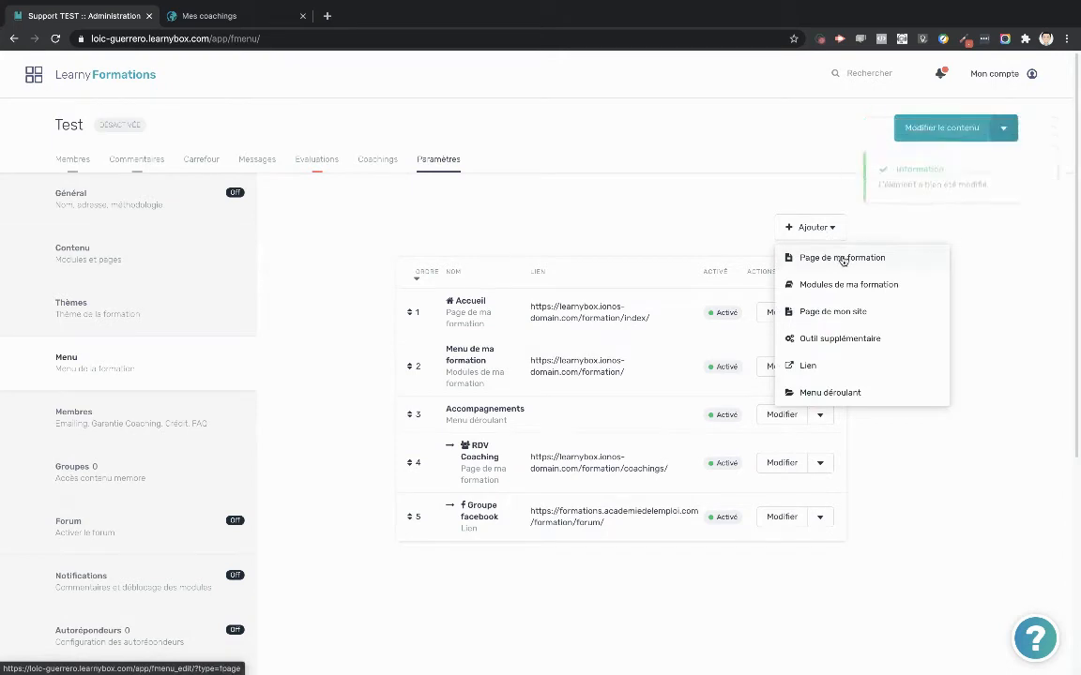
click(854, 339)
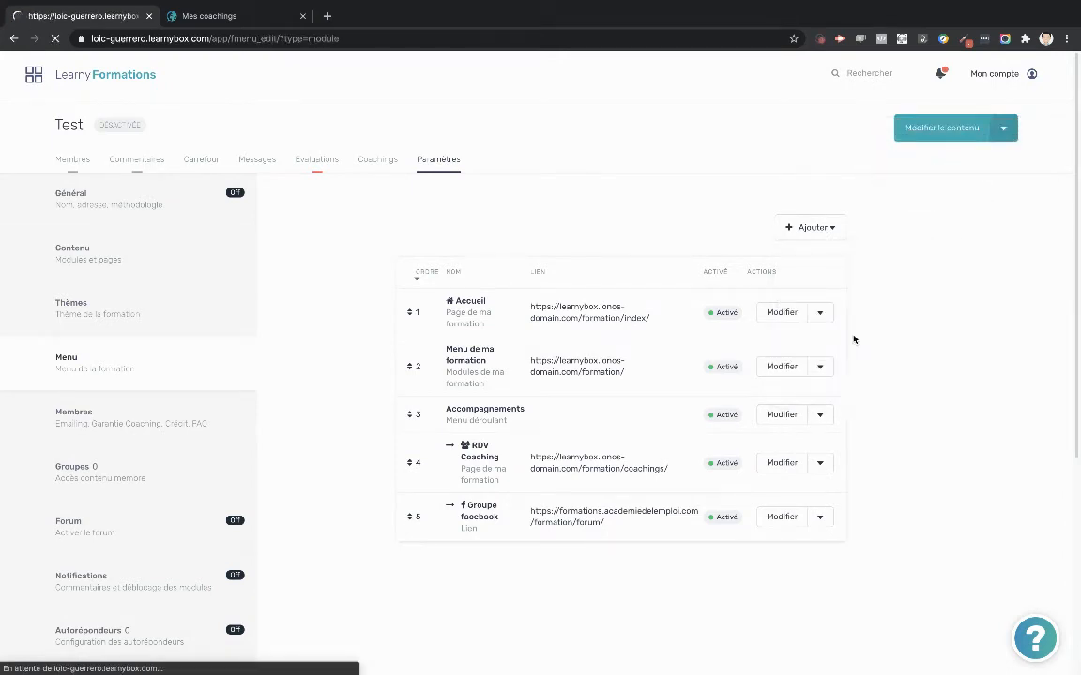
text(Aide)
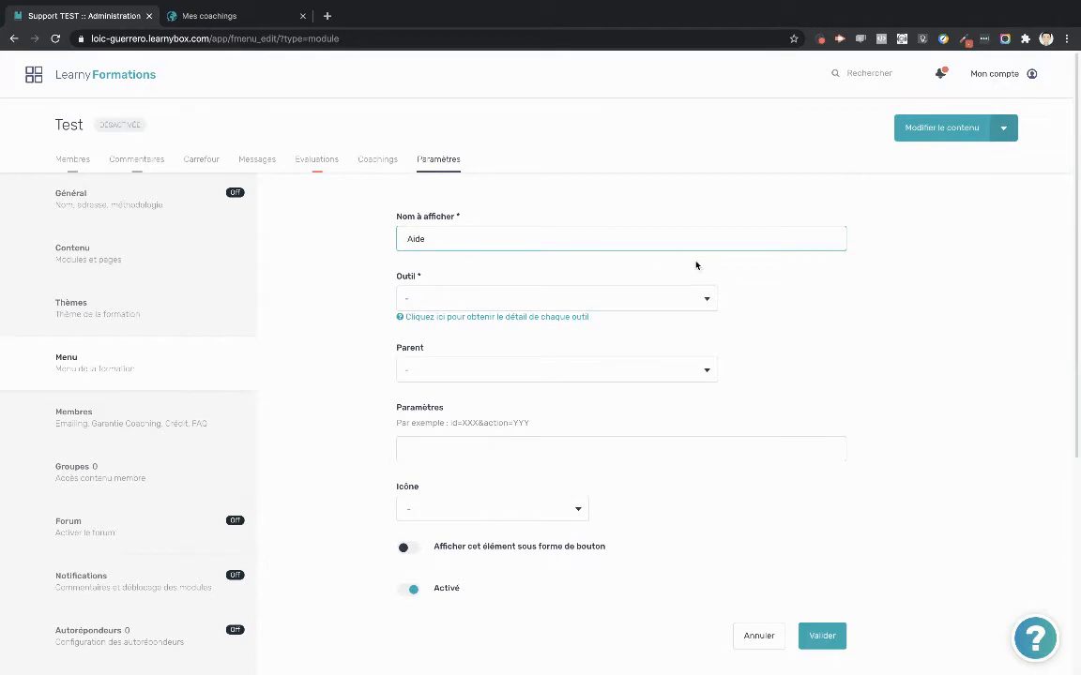
click(571, 298)
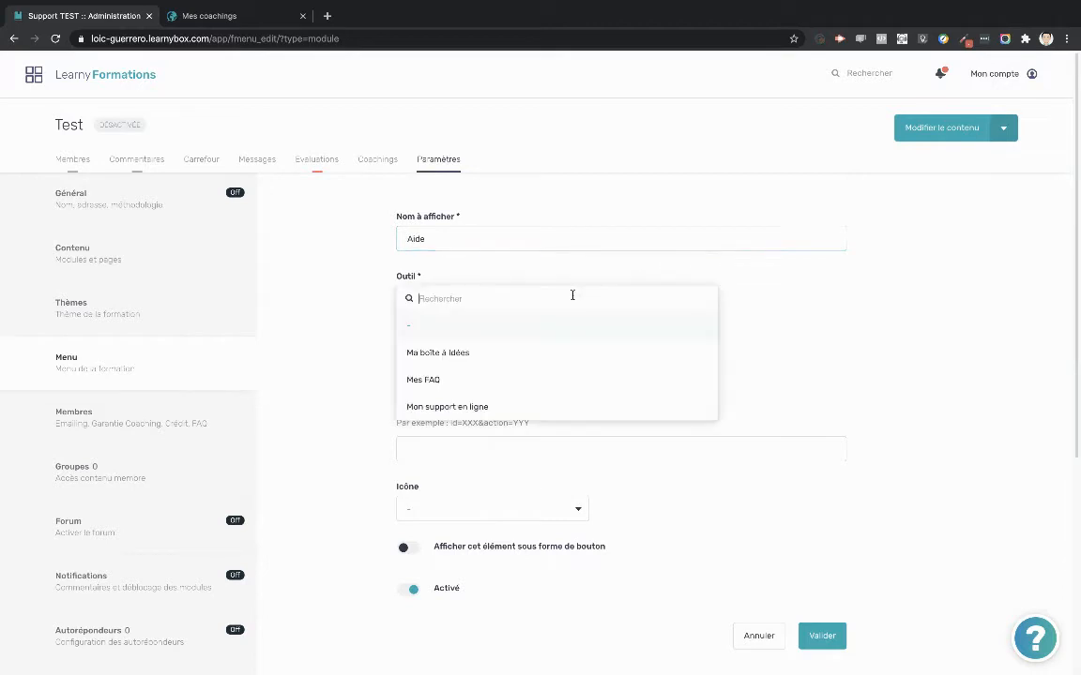
click(494, 407)
click(822, 636)
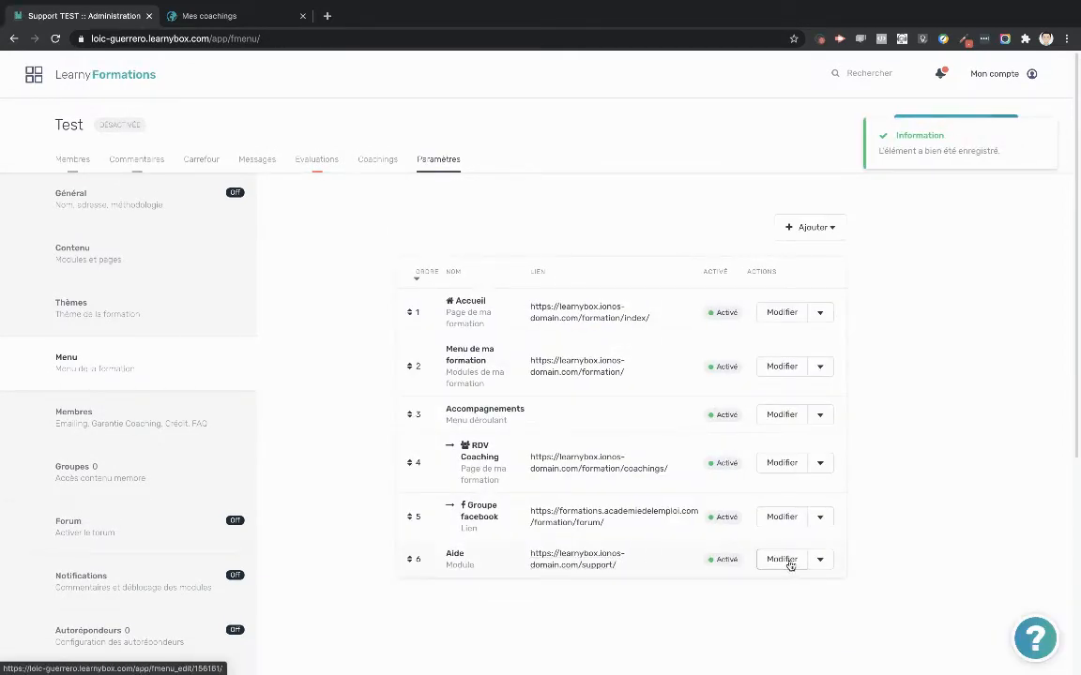
Set the parent of the Aide menu item to Accompagnements and save it.
click(790, 561)
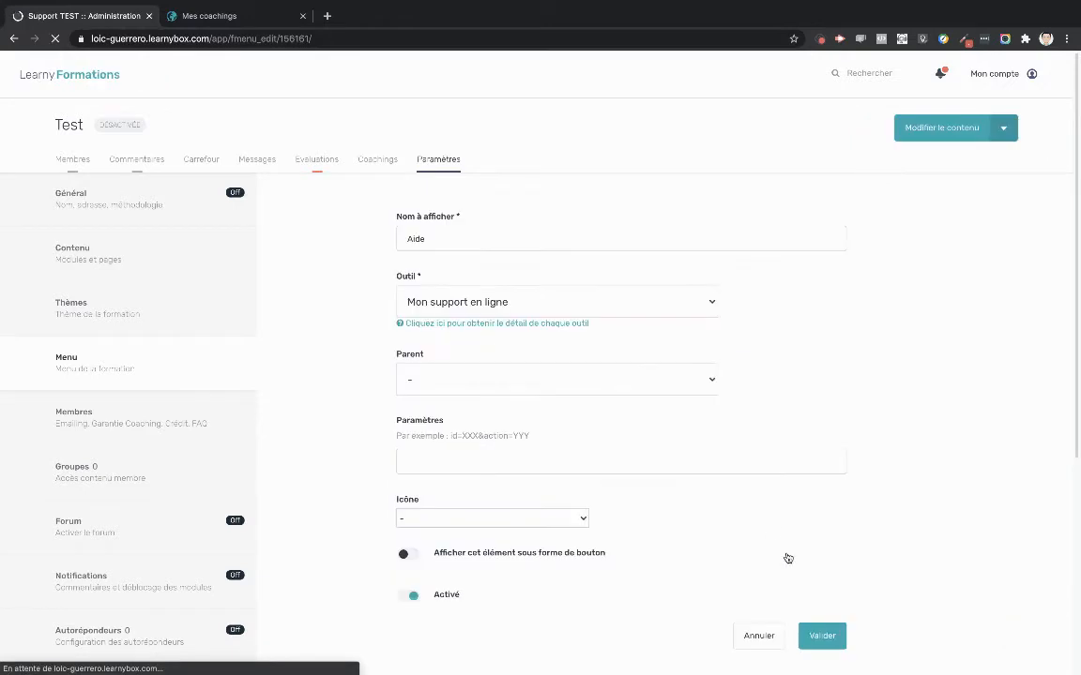
click(532, 367)
click(512, 424)
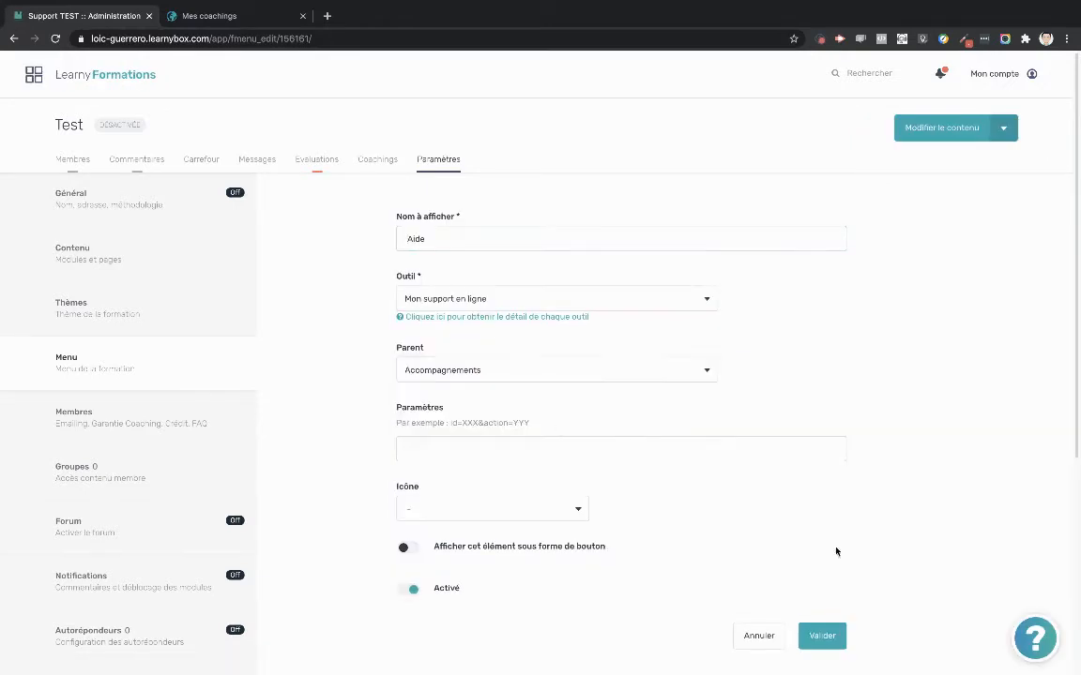
click(831, 638)
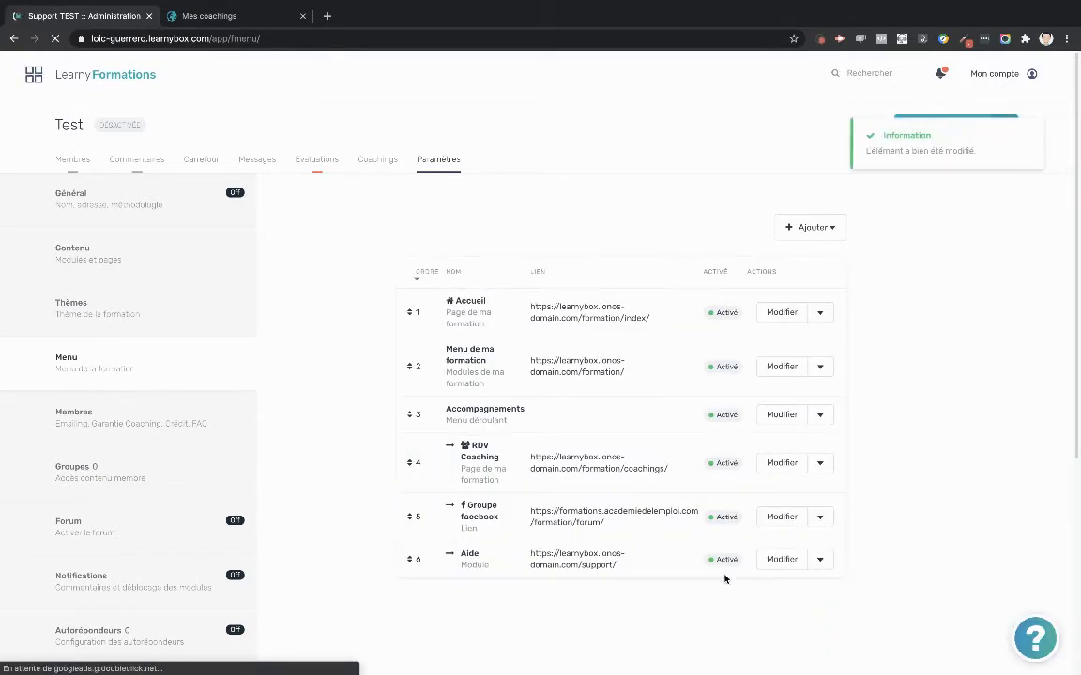
Reload the member site's Mes coachings page and expand the Accompagnements dropdown to check its entries.
click(211, 19)
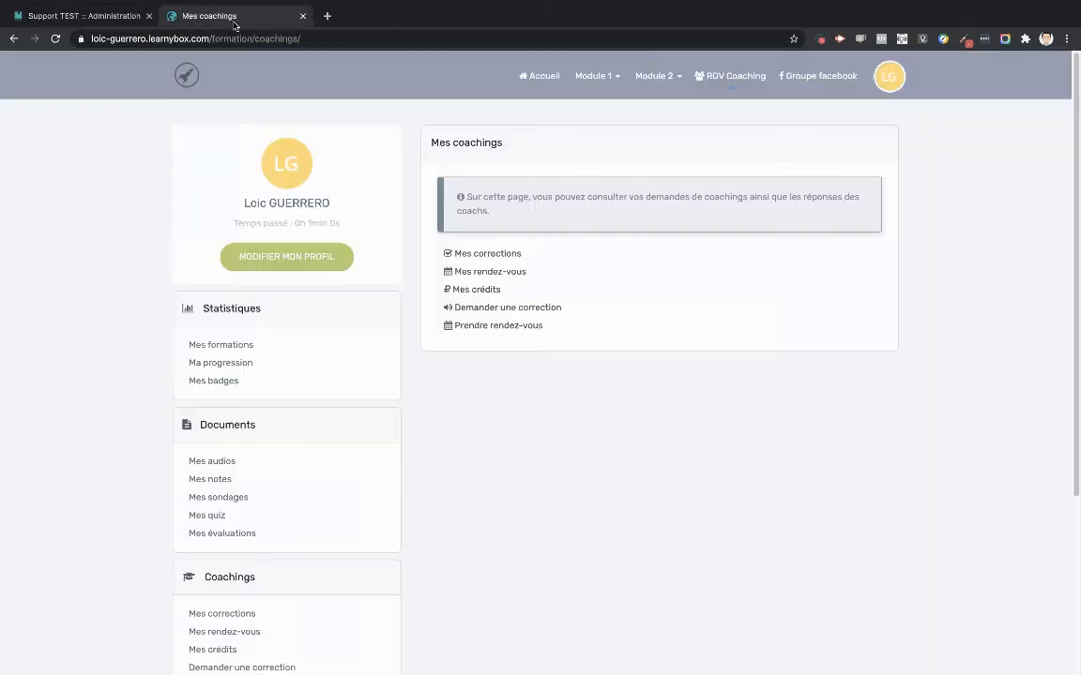
click(53, 41)
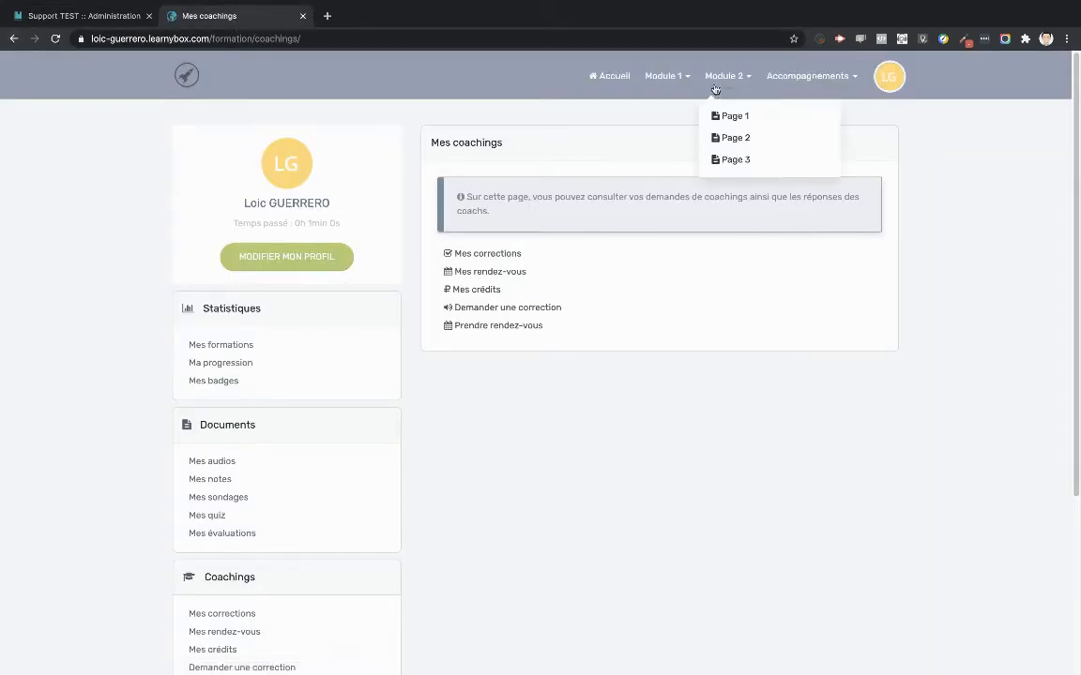
mouse_move(807, 76)
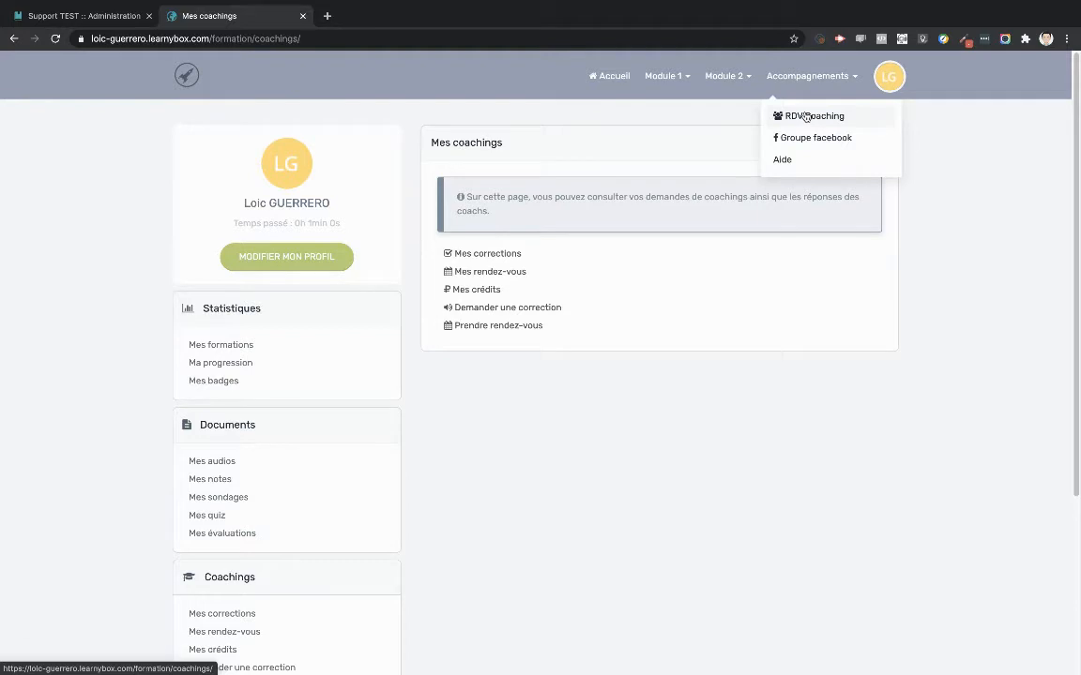
Return to the administration site and review the training's menu list and the item types that can be added.
click(120, 17)
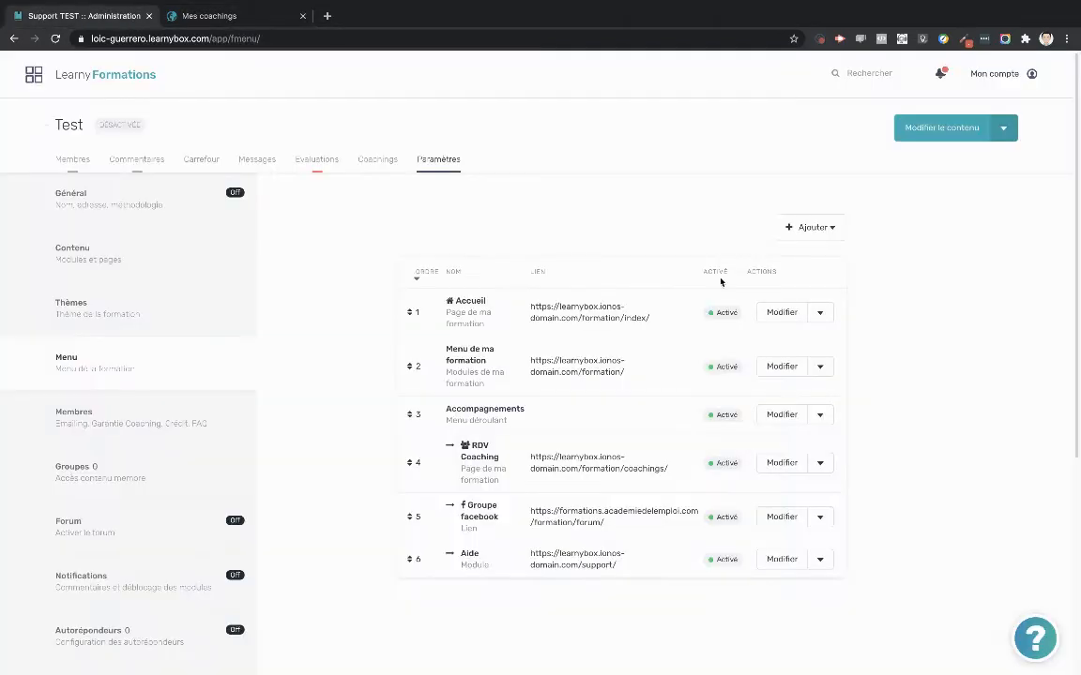
scroll(574, 476, down, 1)
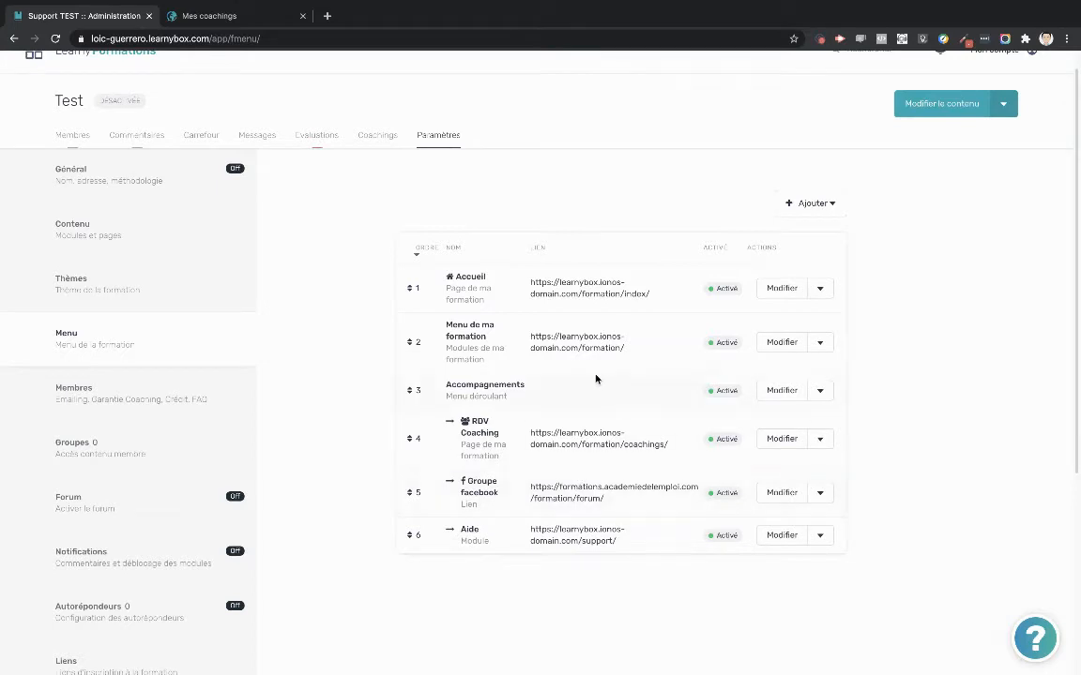
scroll(610, 384, up, 1)
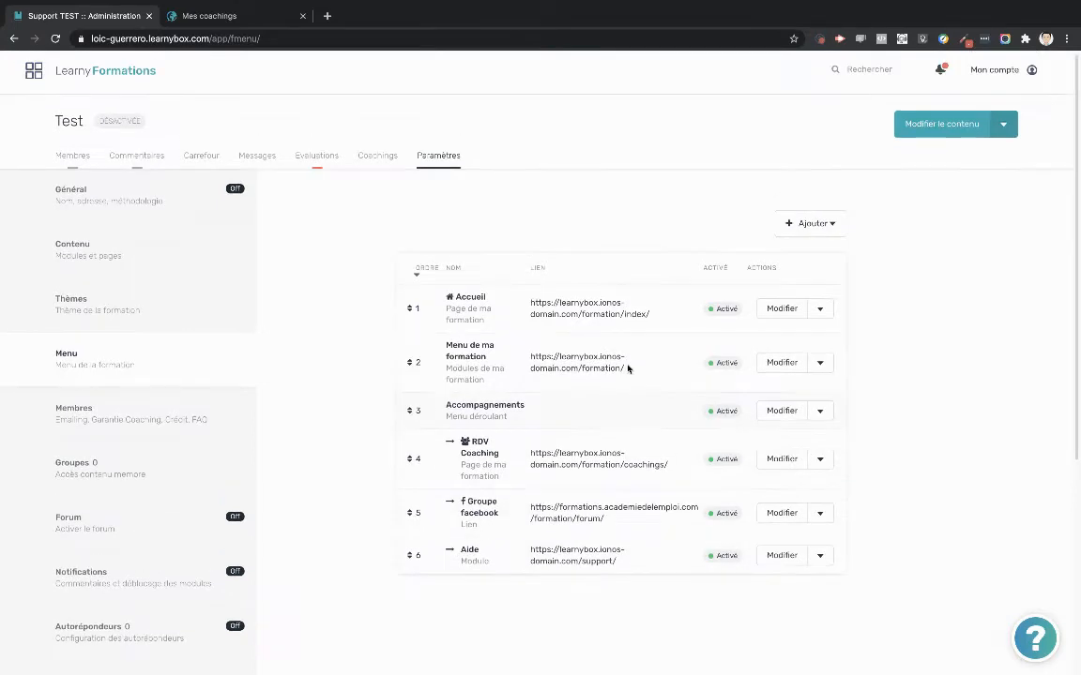
click(804, 227)
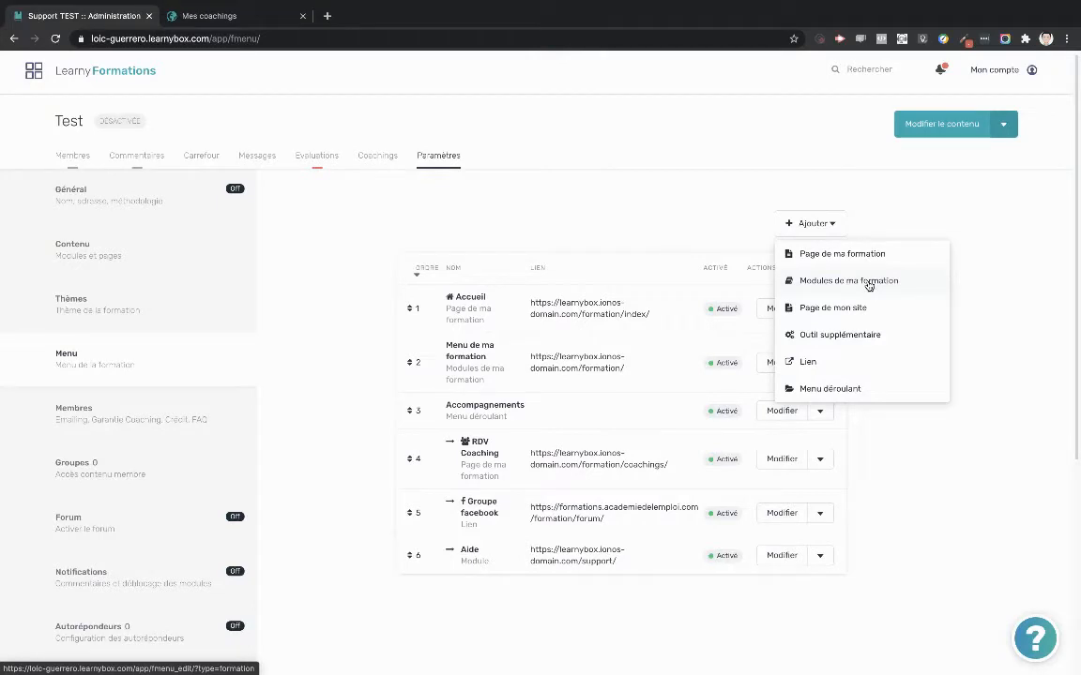
click(380, 181)
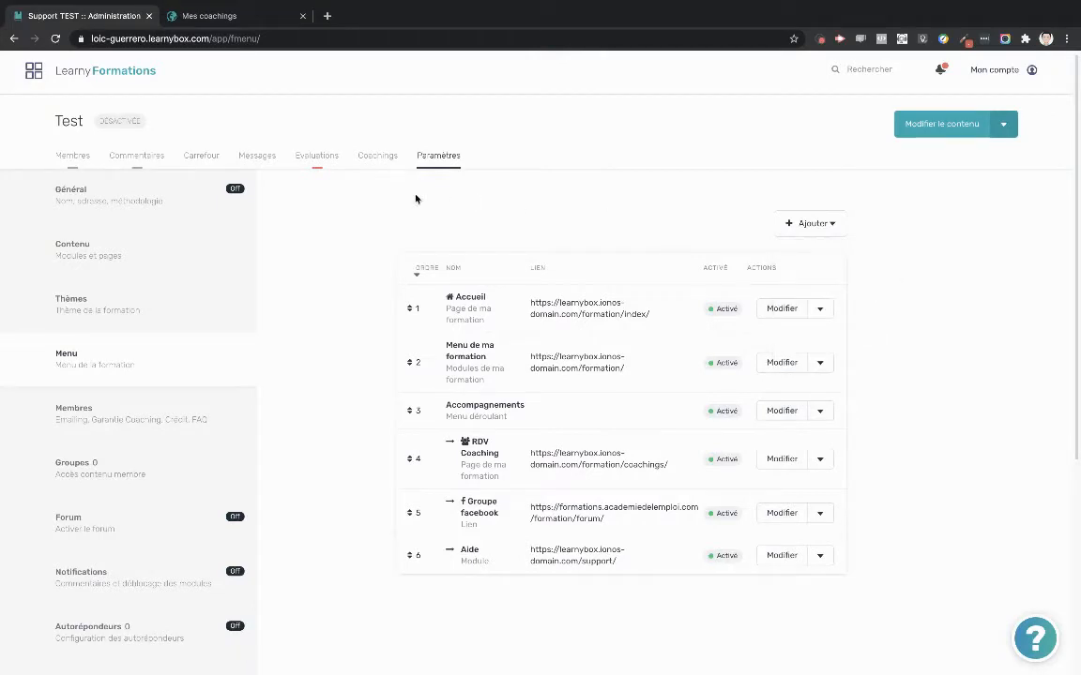
Open the training's Membres settings and read the email sent after a new member's registration, including its subject, content and variables.
click(179, 412)
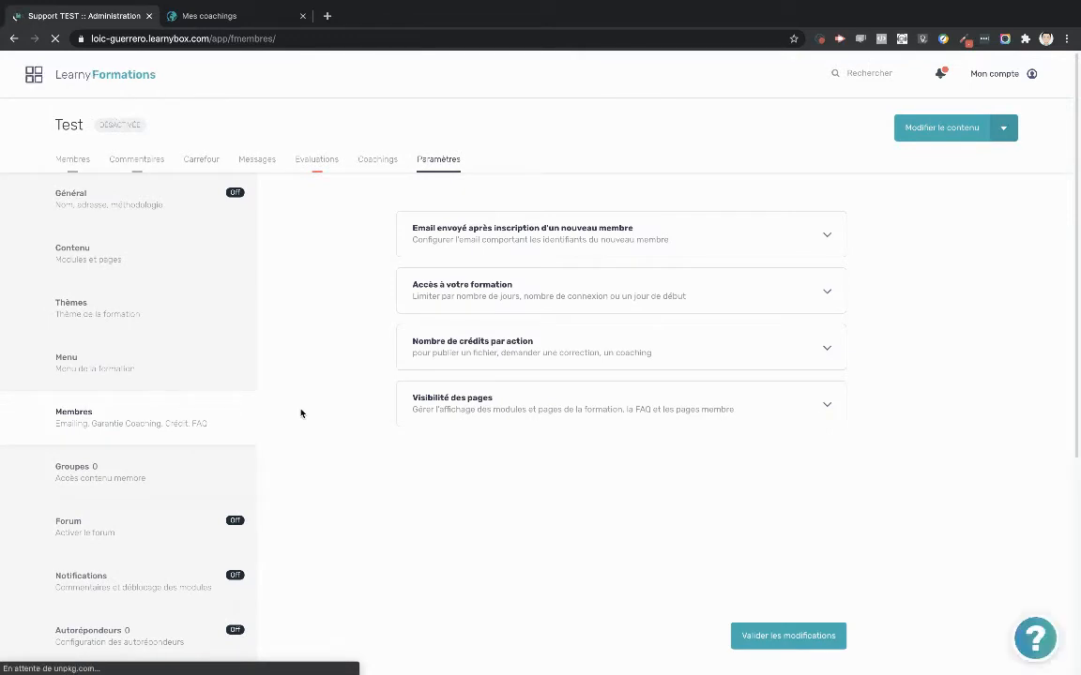
click(499, 236)
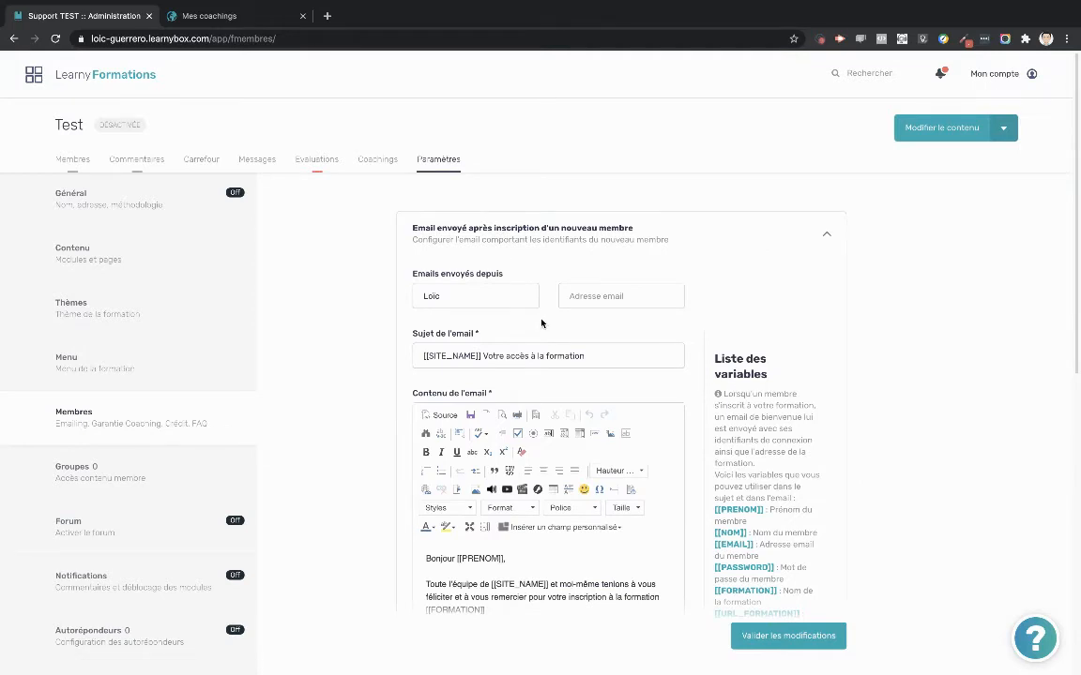
scroll(541, 324, down, 1)
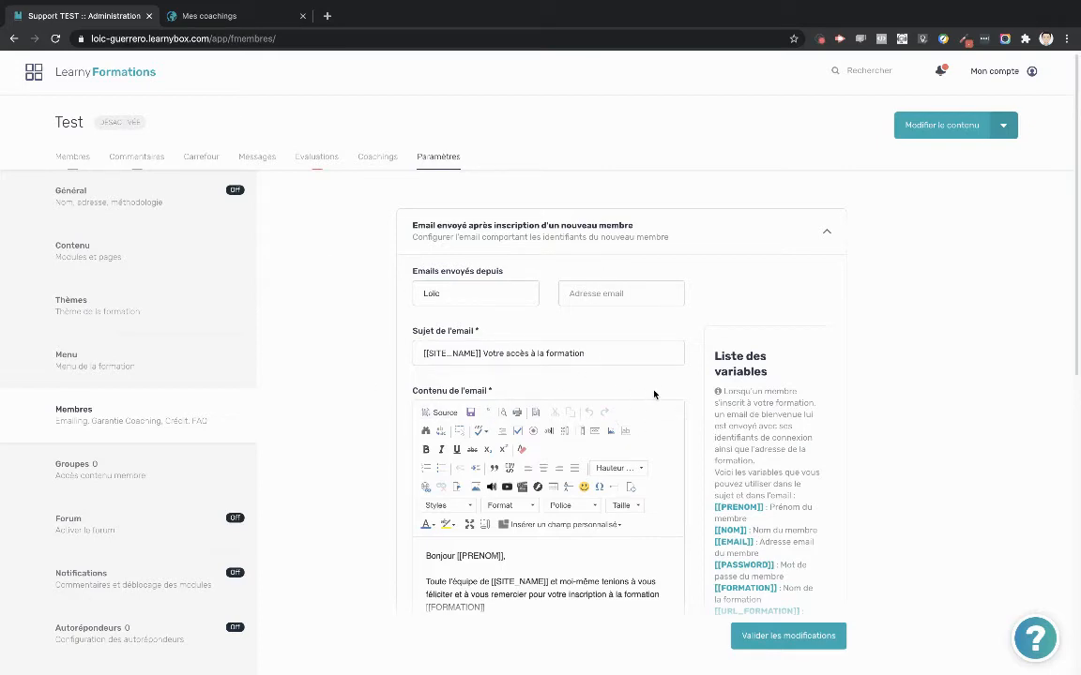
scroll(647, 393, down, 2)
scroll(653, 395, down, 5)
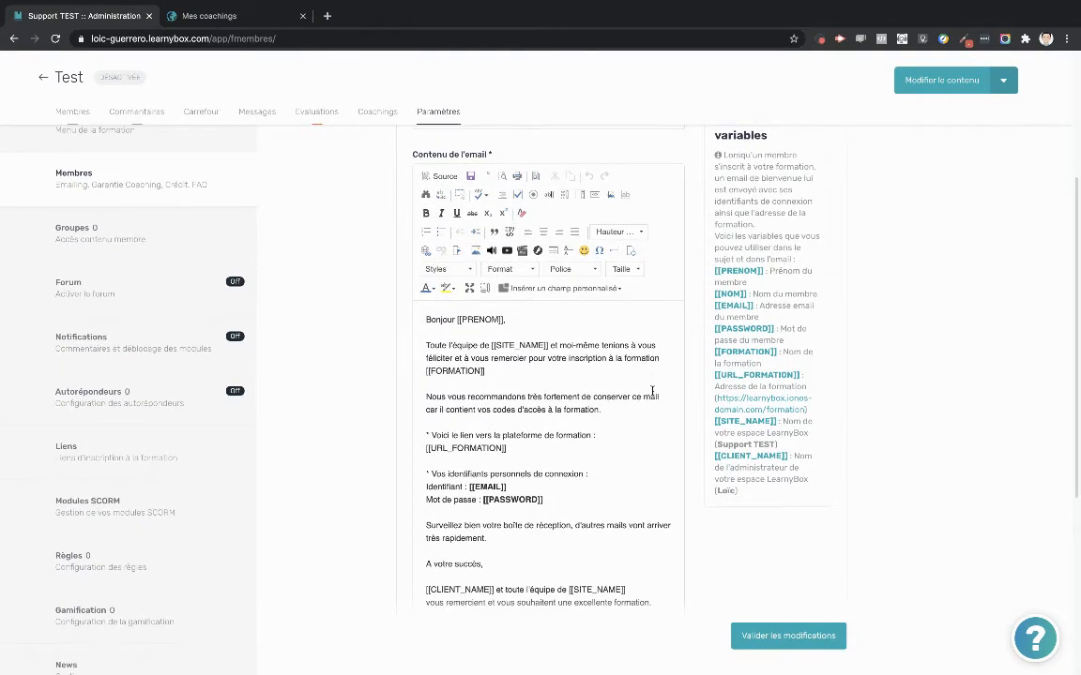
scroll(508, 409, down, 5)
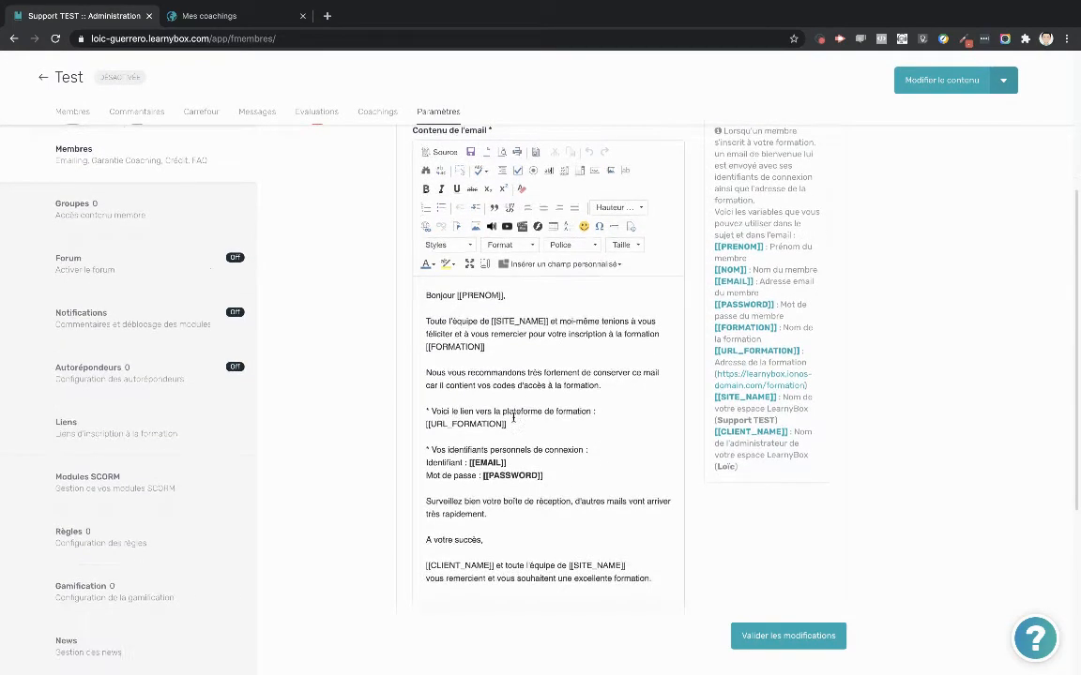
scroll(511, 415, up, 10)
scroll(514, 420, down, 7)
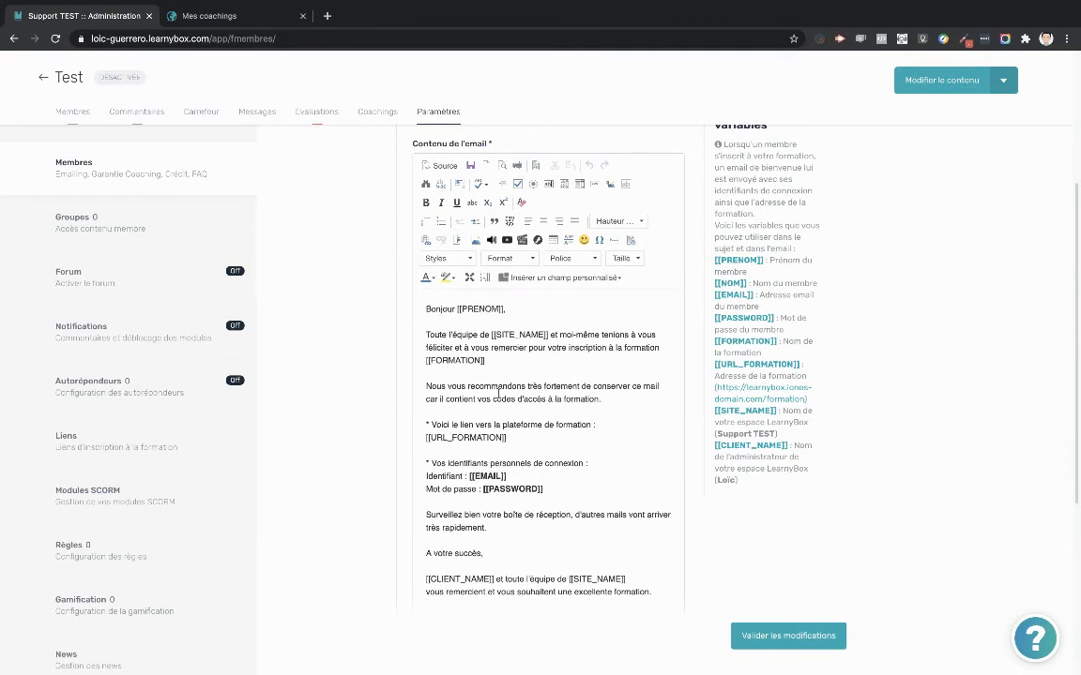
scroll(505, 403, down, 1)
Highlight the training link and login credentials in the registration email, including the [[URL_FORMATION]] and [[PASSWORD]] variables.
drag(553, 457, 424, 395)
scroll(594, 411, down, 1)
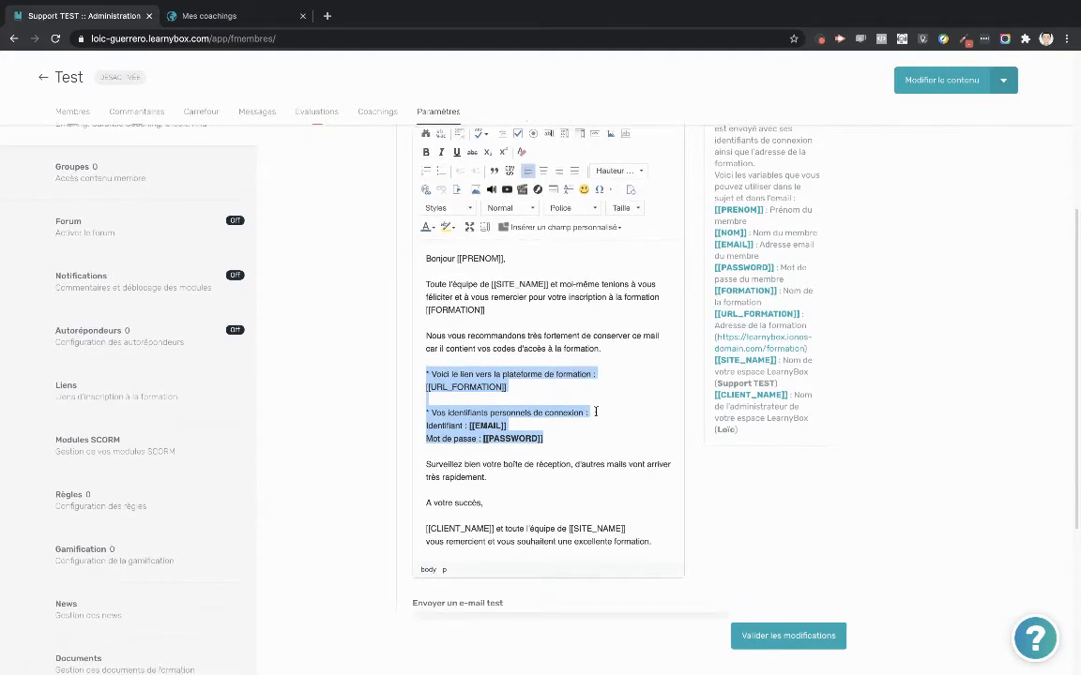
click(518, 392)
drag(518, 387, 426, 388)
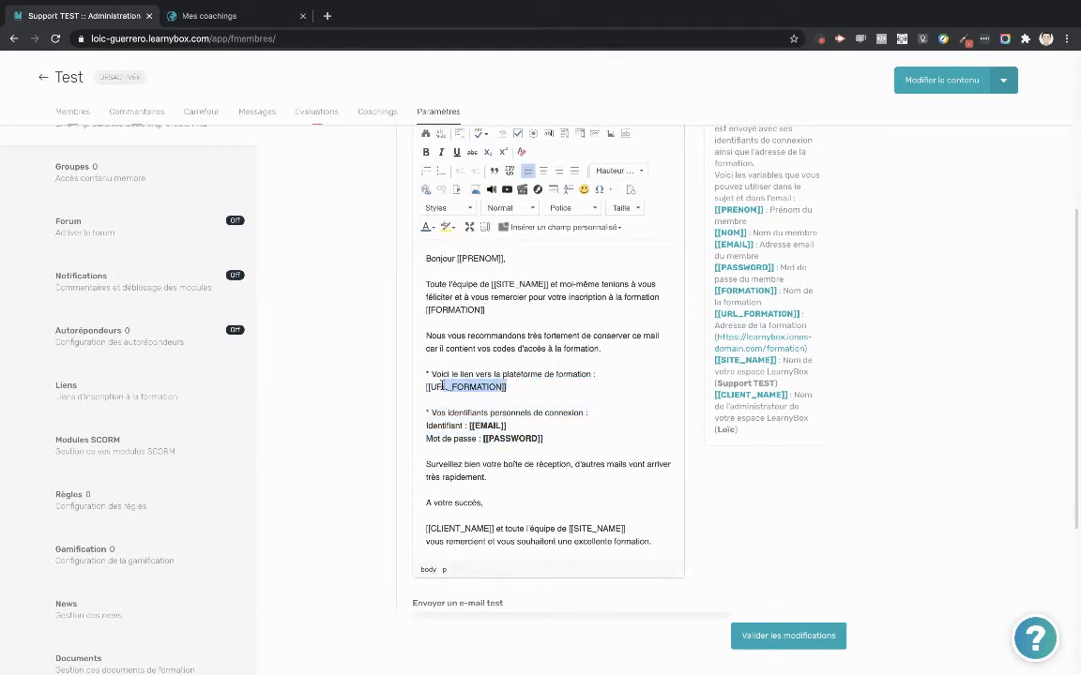
drag(544, 438, 483, 438)
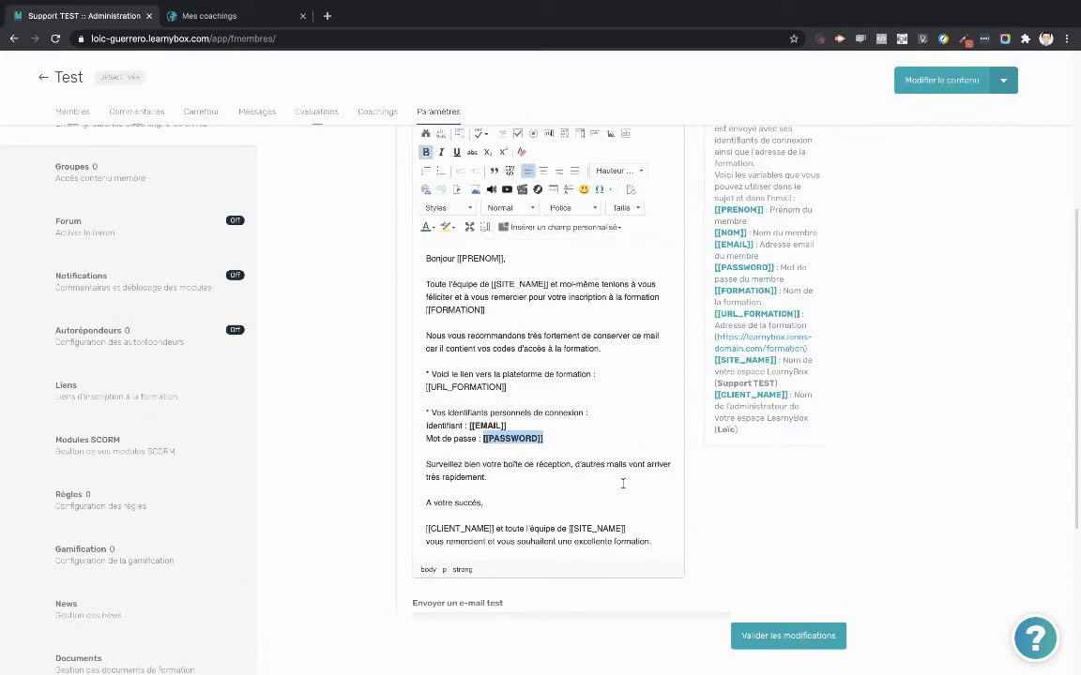
Expand the Accès à votre formation settings and enable Date limite de validité with a limit of 365 days.
scroll(622, 483, up, 3)
scroll(622, 483, down, 5)
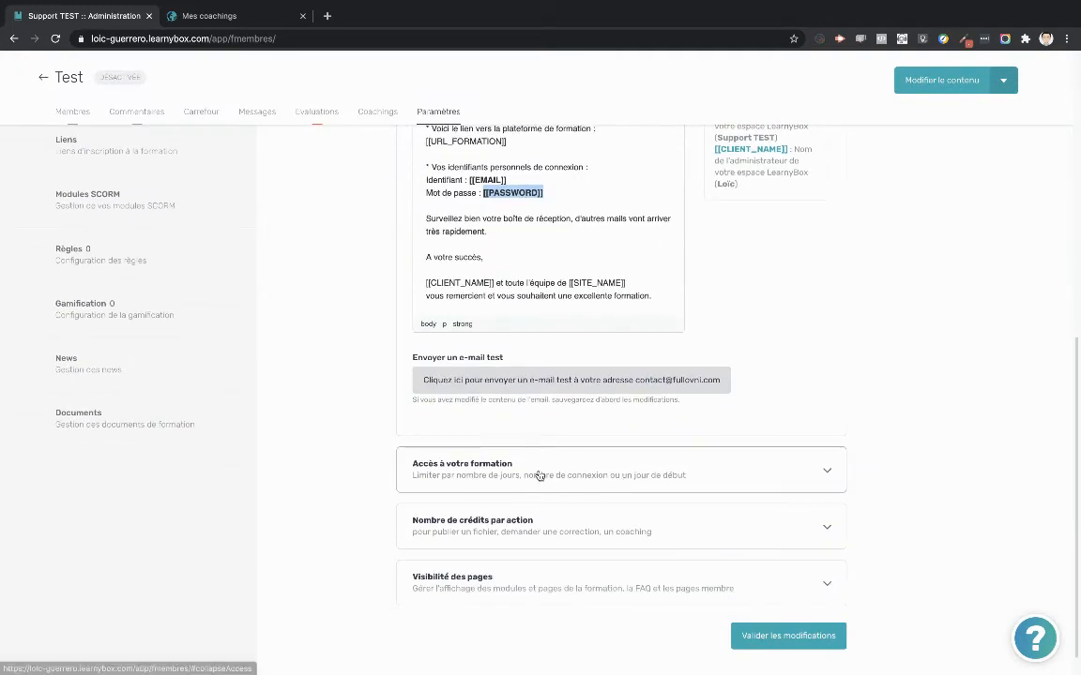
click(540, 476)
scroll(544, 476, down, 2)
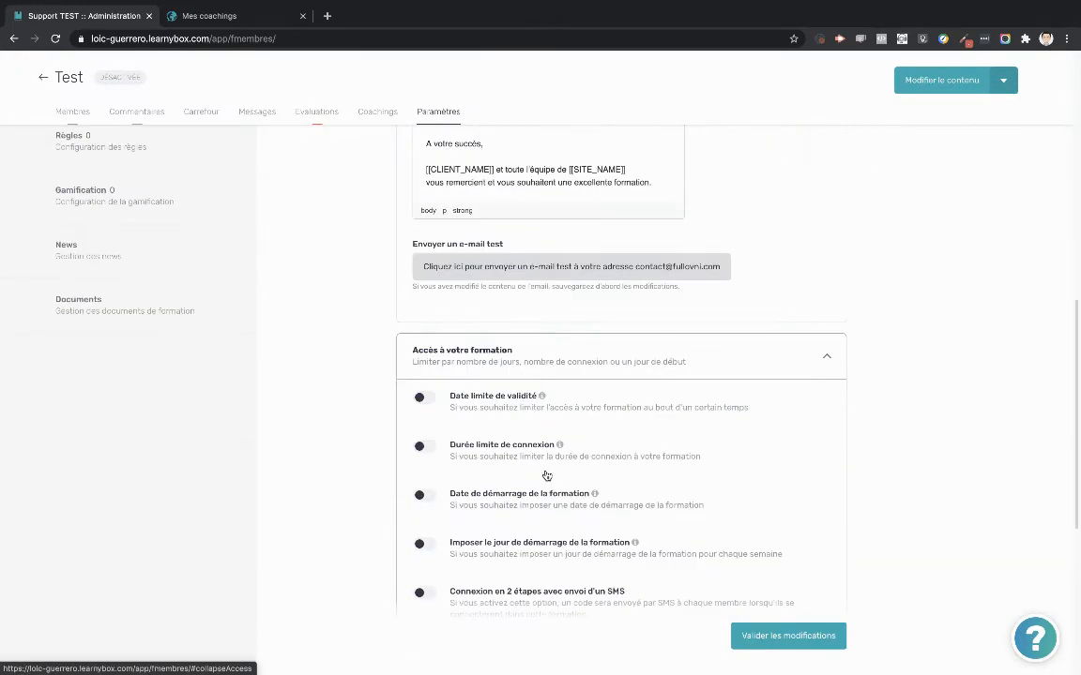
scroll(547, 476, down, 3)
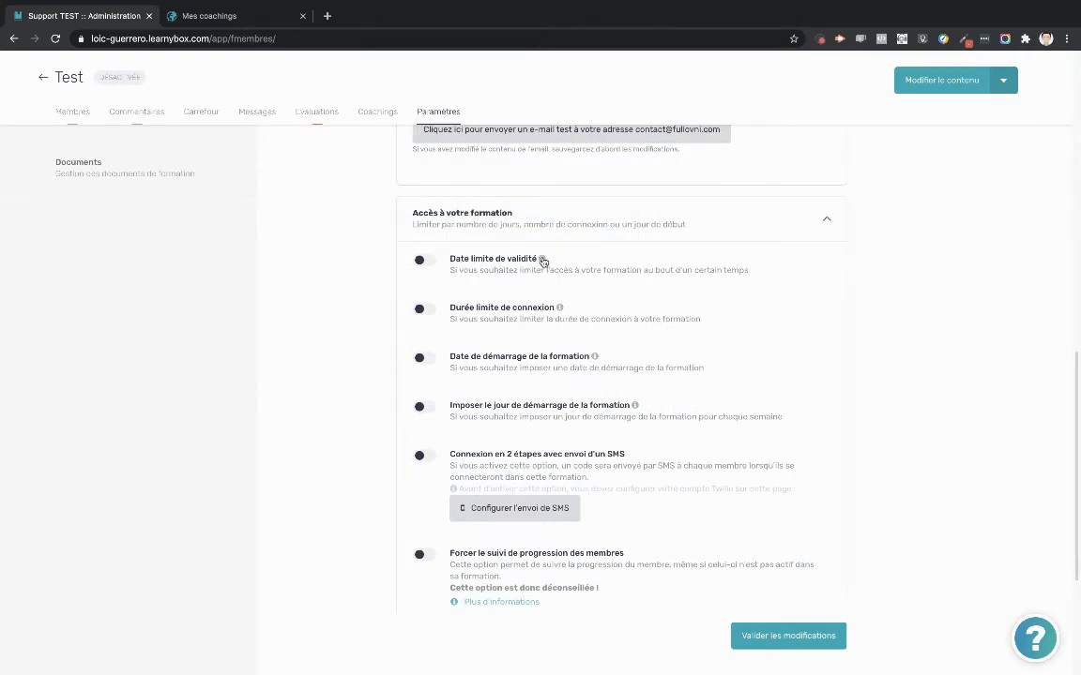
click(425, 262)
click(480, 294)
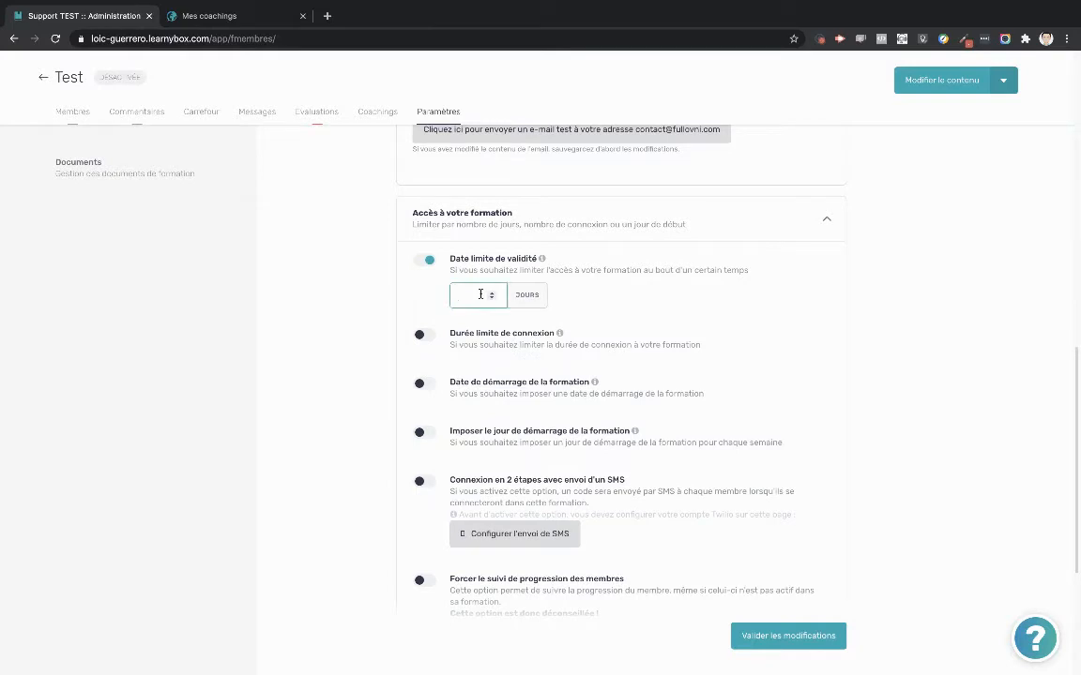
text(365)
click(658, 316)
click(424, 335)
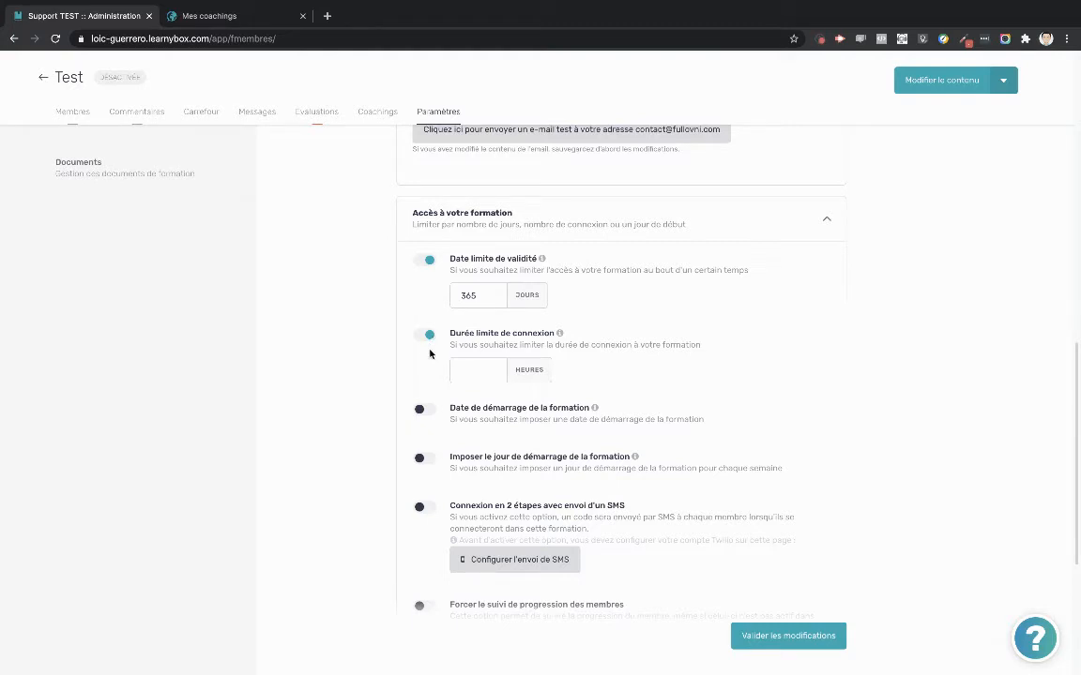
scroll(524, 333, down, 1)
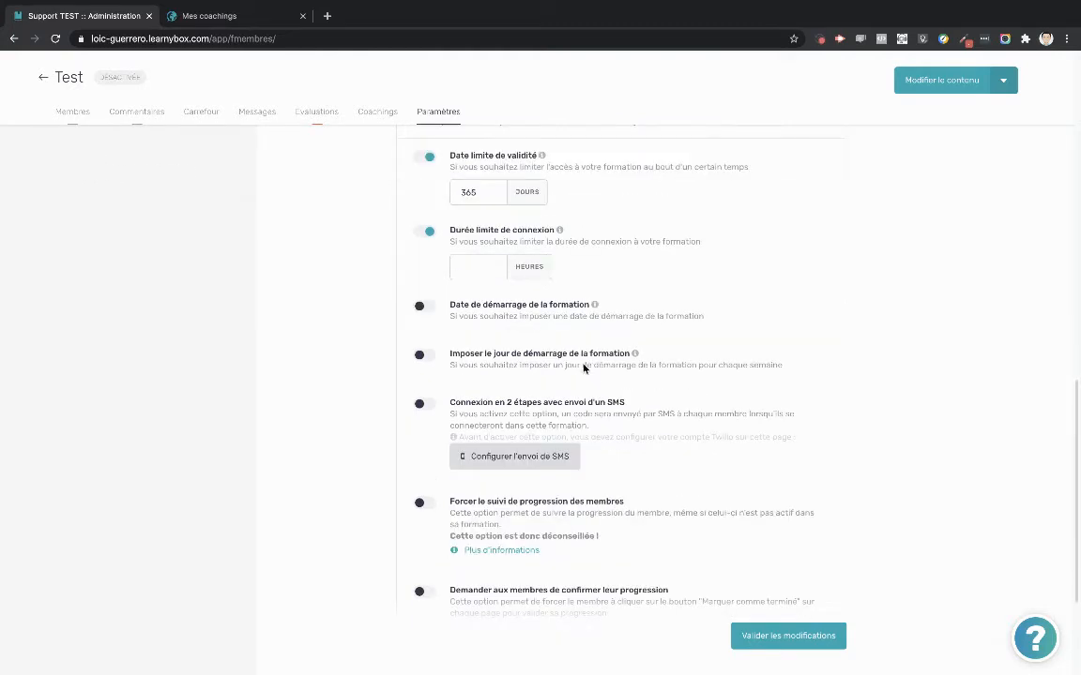
click(424, 306)
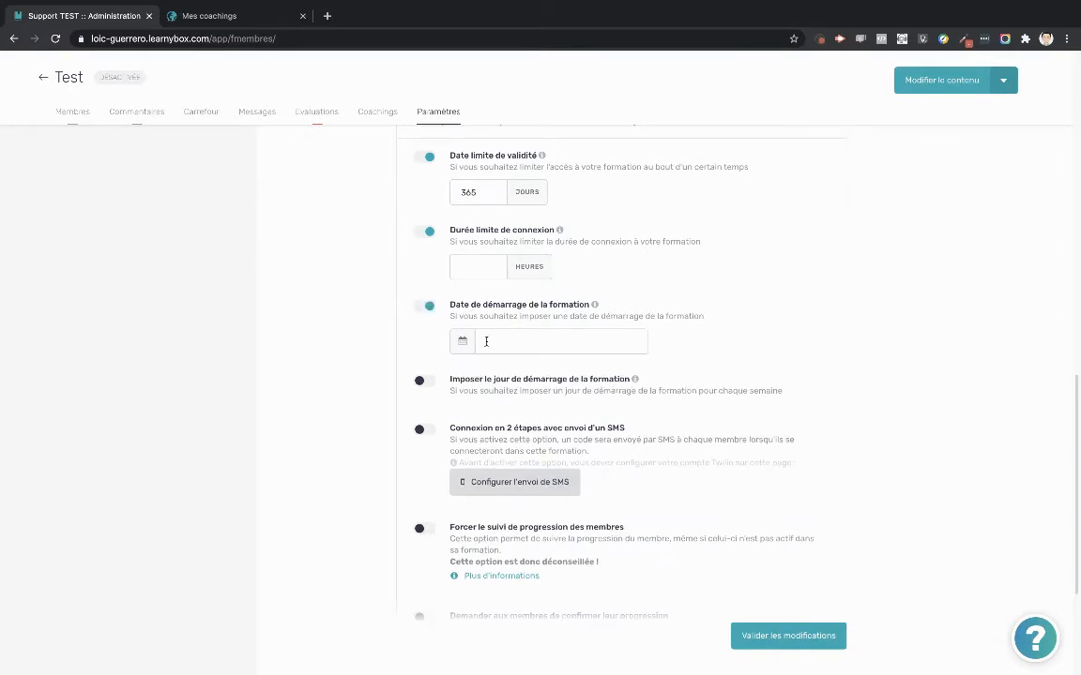
click(486, 342)
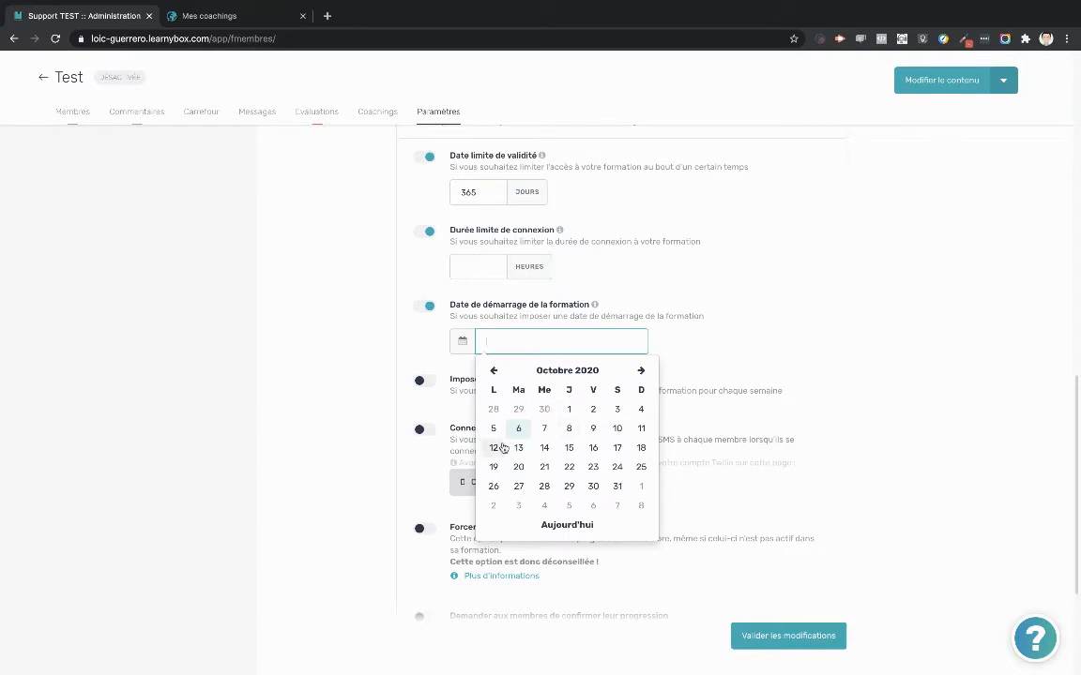
click(518, 467)
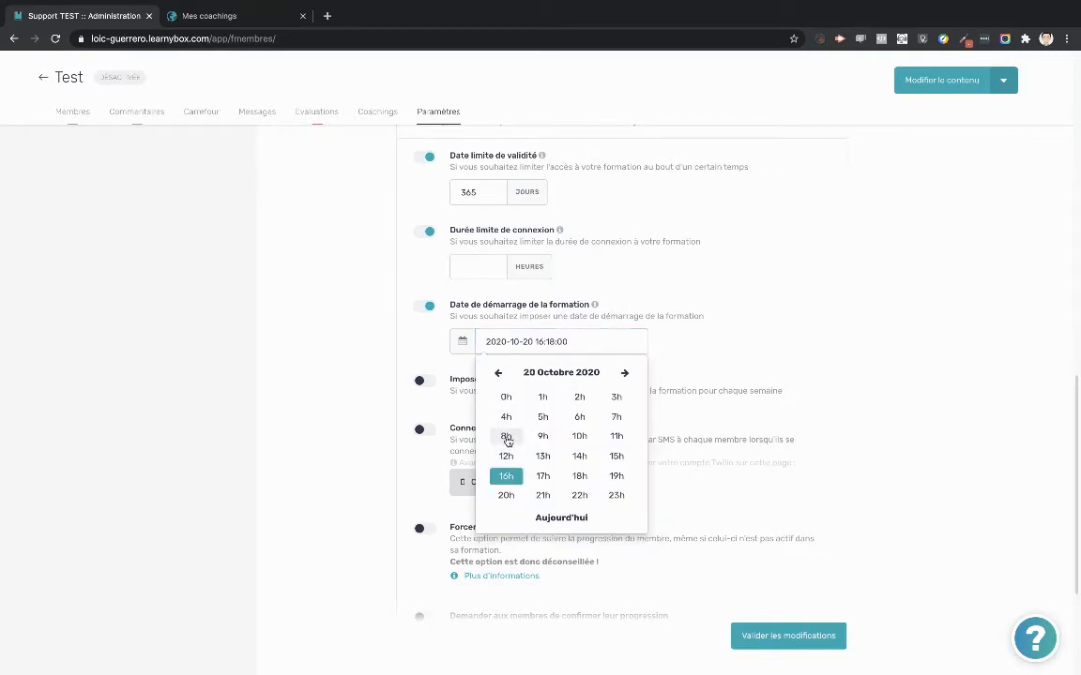
click(506, 434)
click(506, 398)
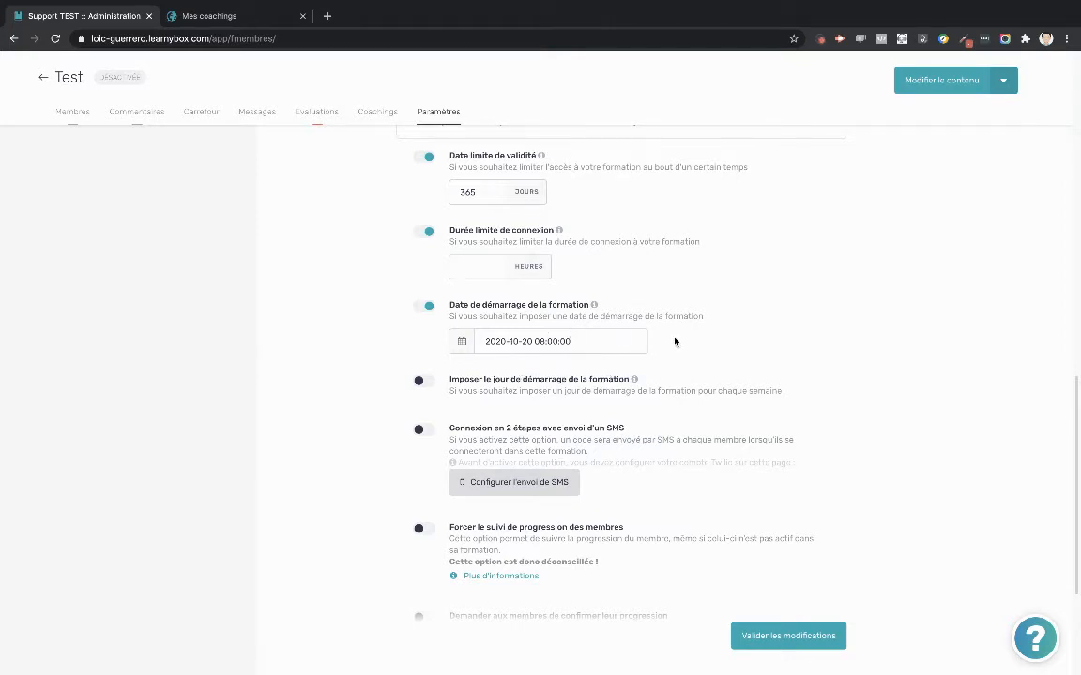
Enable Imposer le jour de démarrage de la formation with Lundi, and enable Connexion en 2 étapes avec envoi d'un SMS.
drag(492, 391, 671, 384)
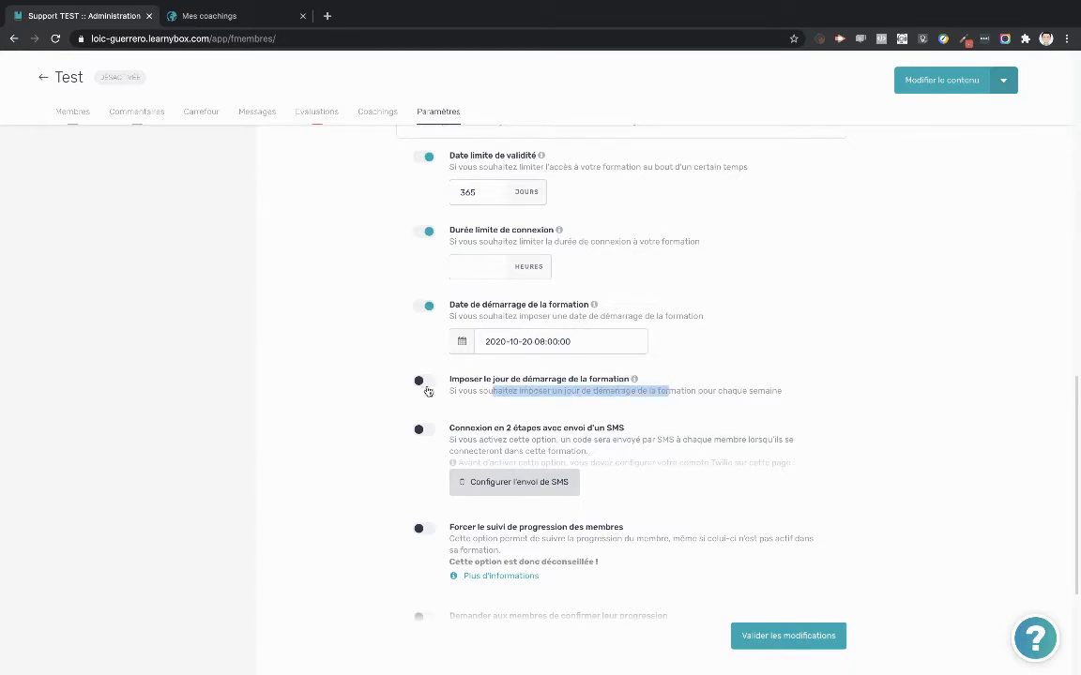
click(430, 381)
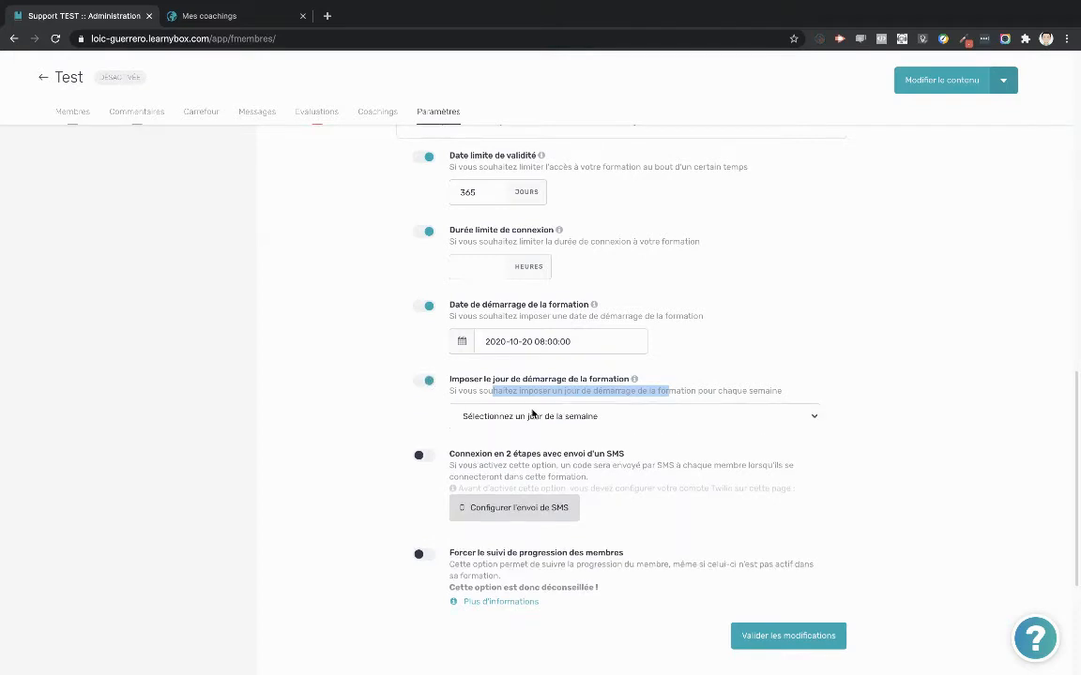
click(545, 417)
click(502, 428)
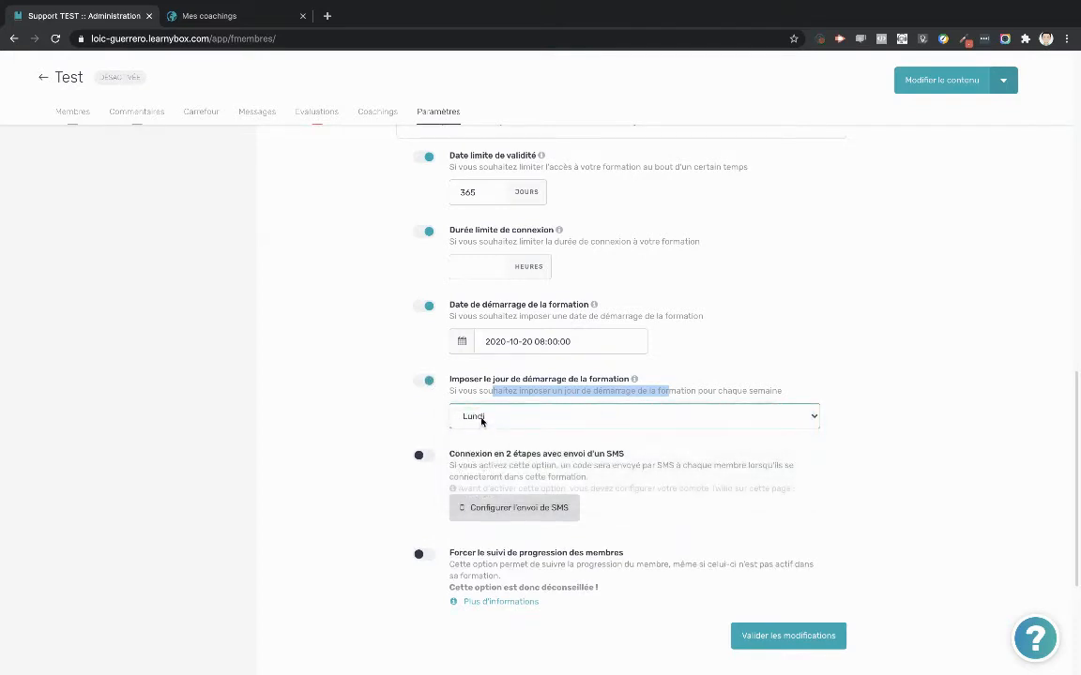
scroll(731, 359, down, 3)
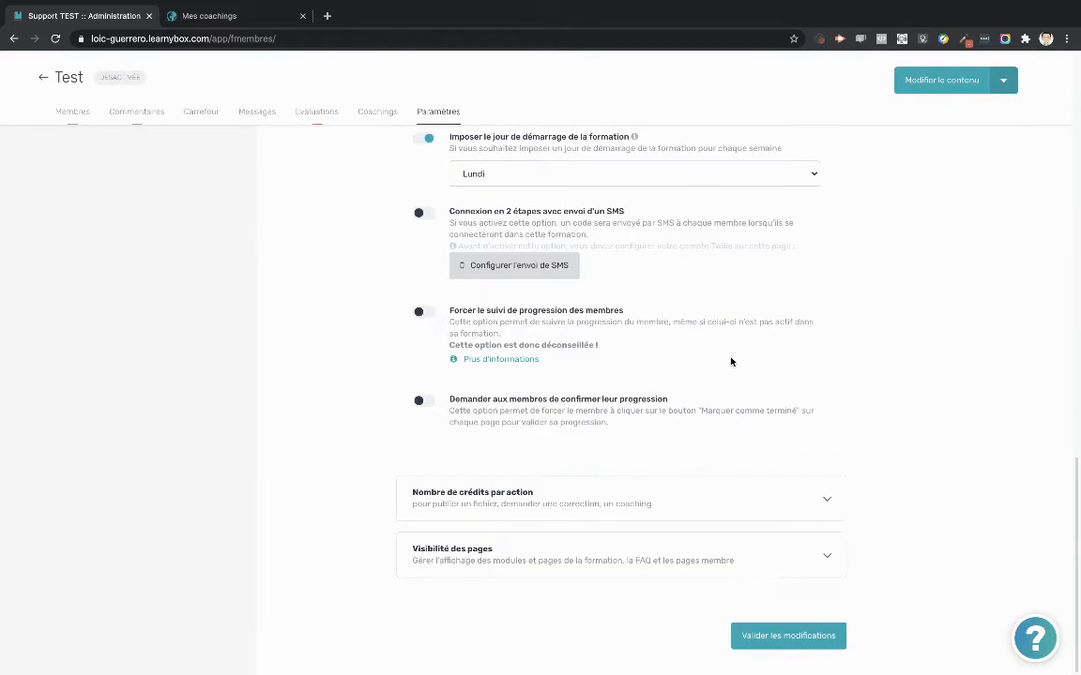
scroll(726, 335, up, 1)
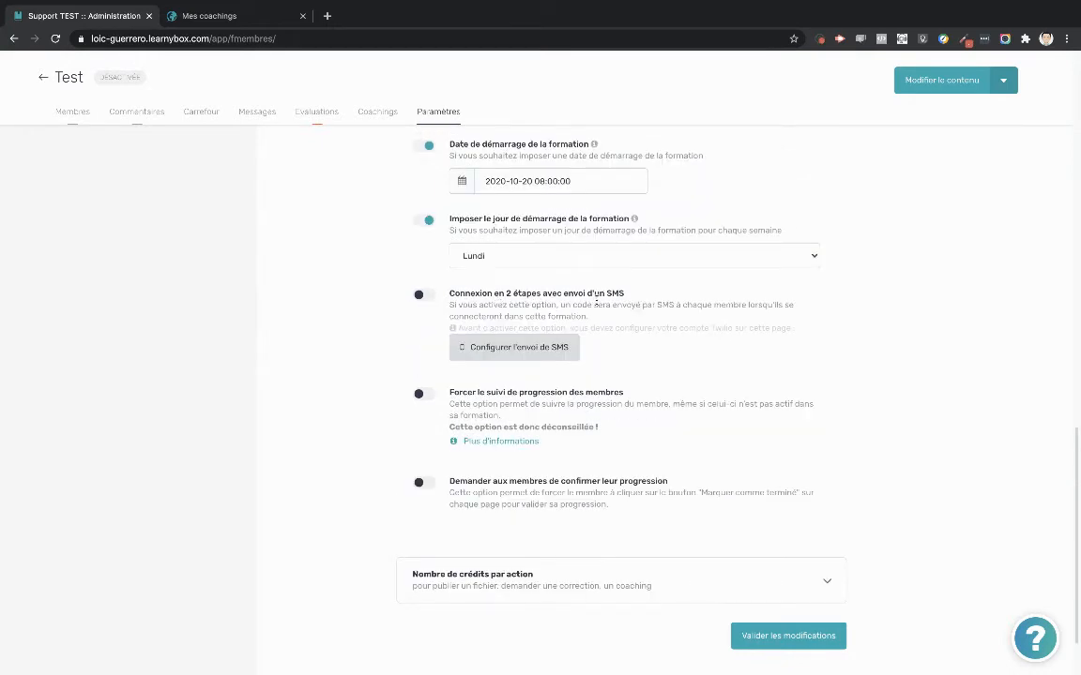
click(424, 296)
Open the Twilio integration in the account's LearnyBox settings to examine what SMS sending requires.
scroll(639, 316, up, 15)
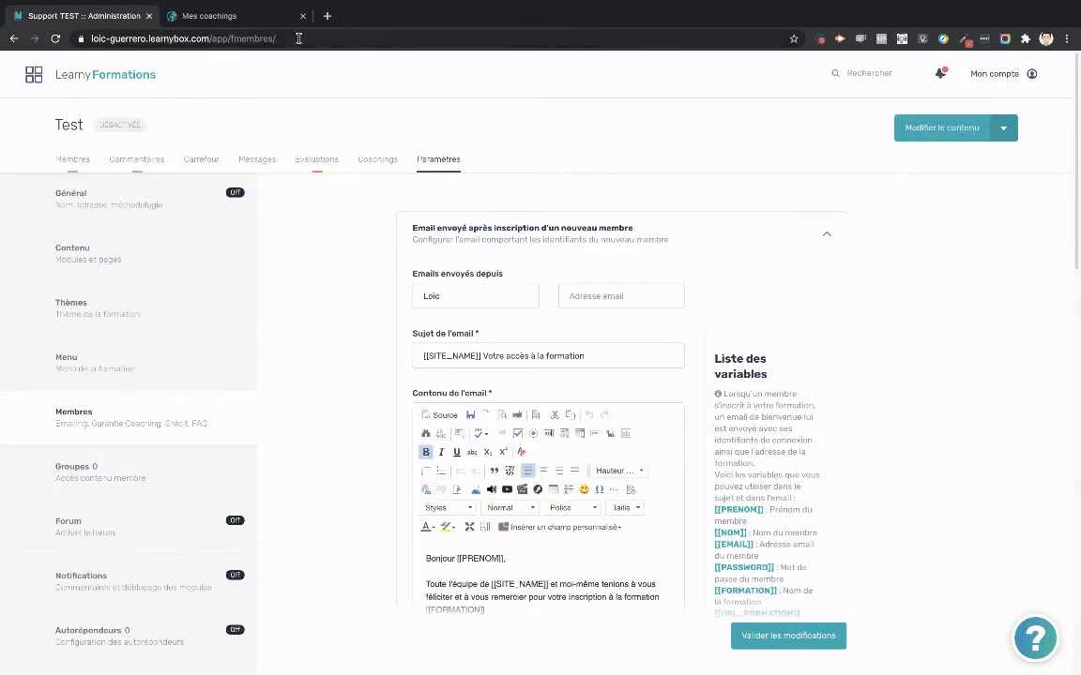
click(993, 74)
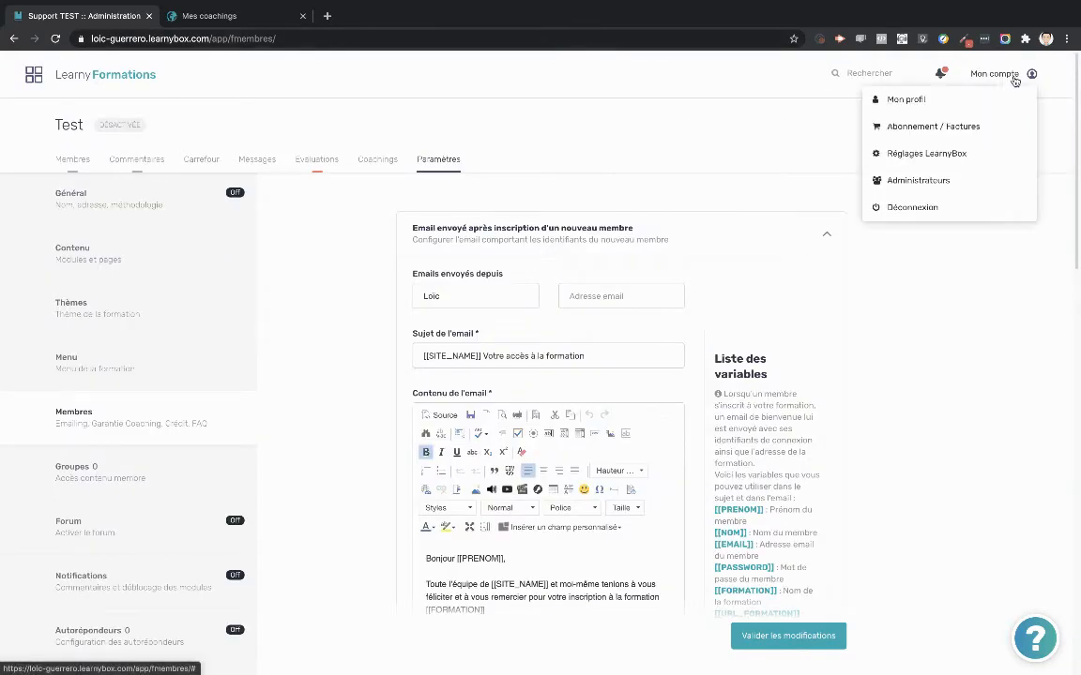
click(922, 163)
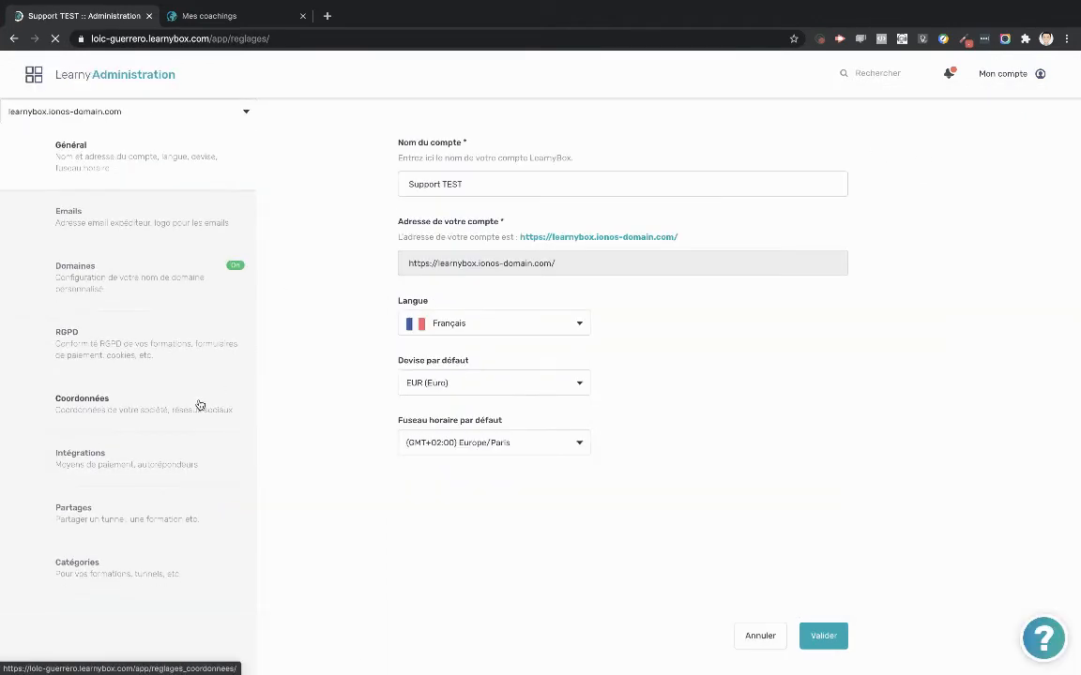
click(146, 466)
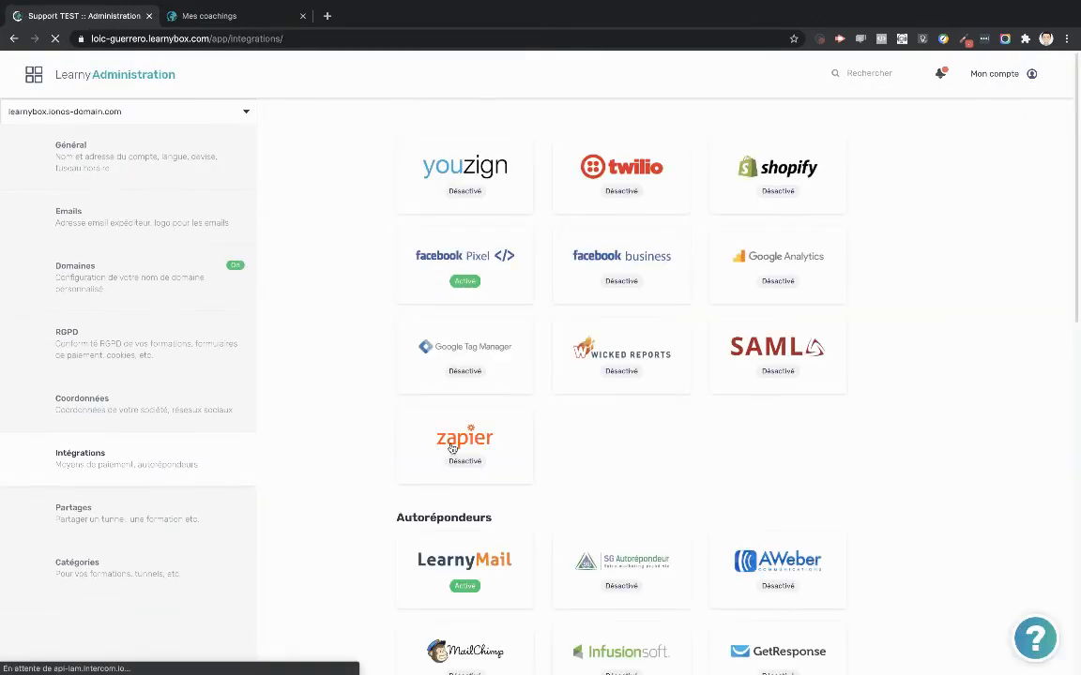
click(647, 171)
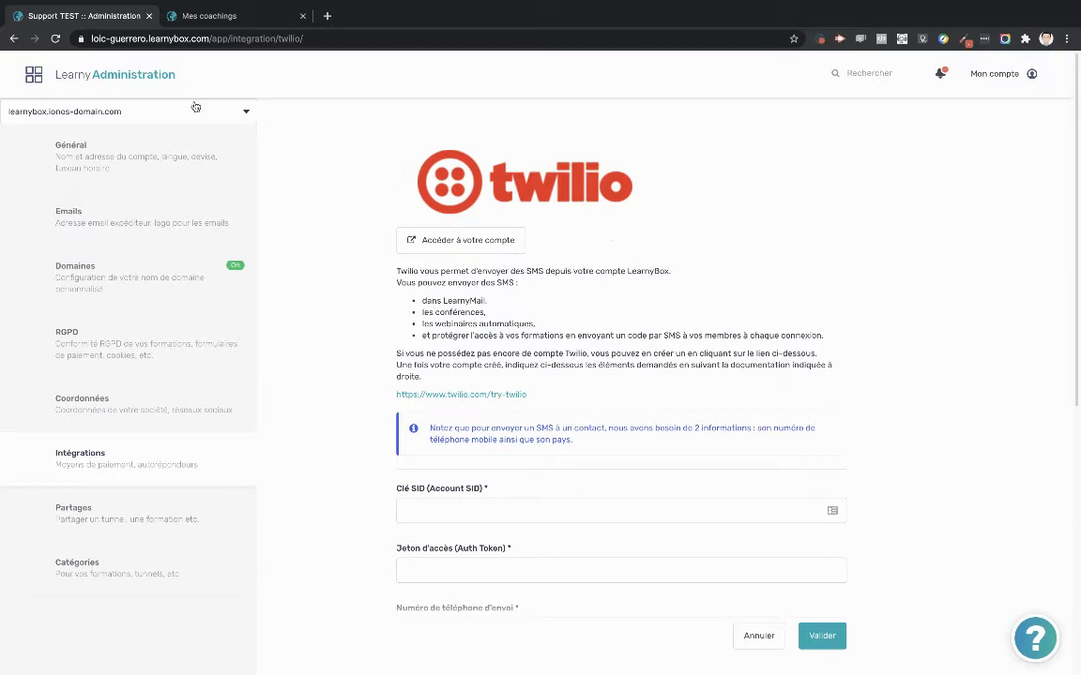
Return to the Membres settings of the offline Test training and expand Accès à votre formation.
click(34, 73)
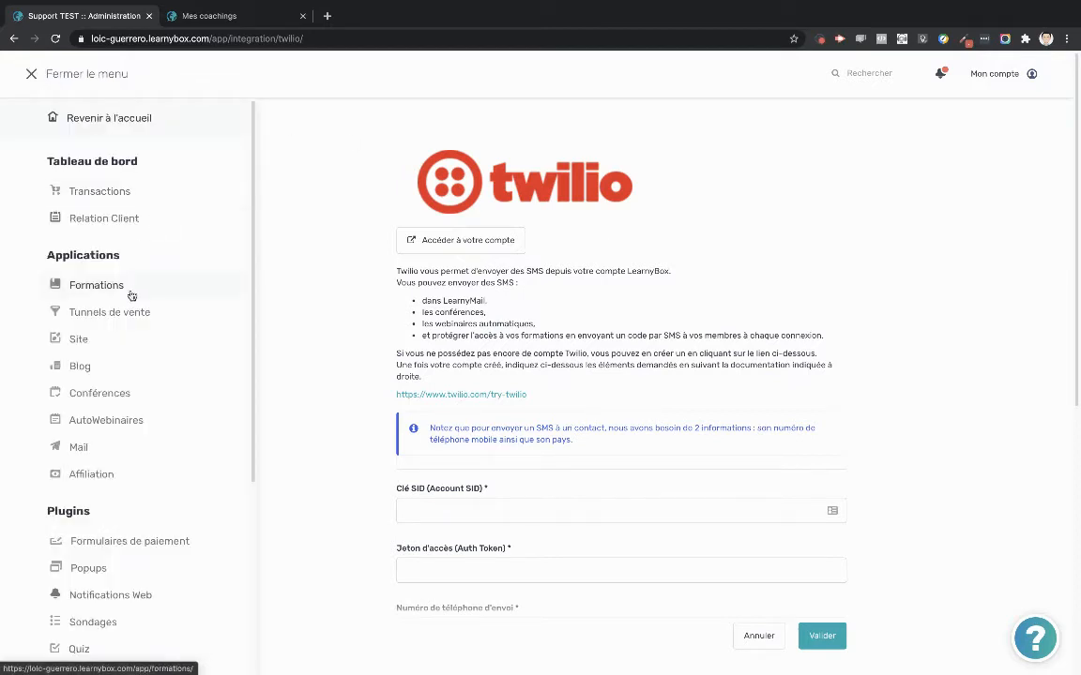
click(132, 287)
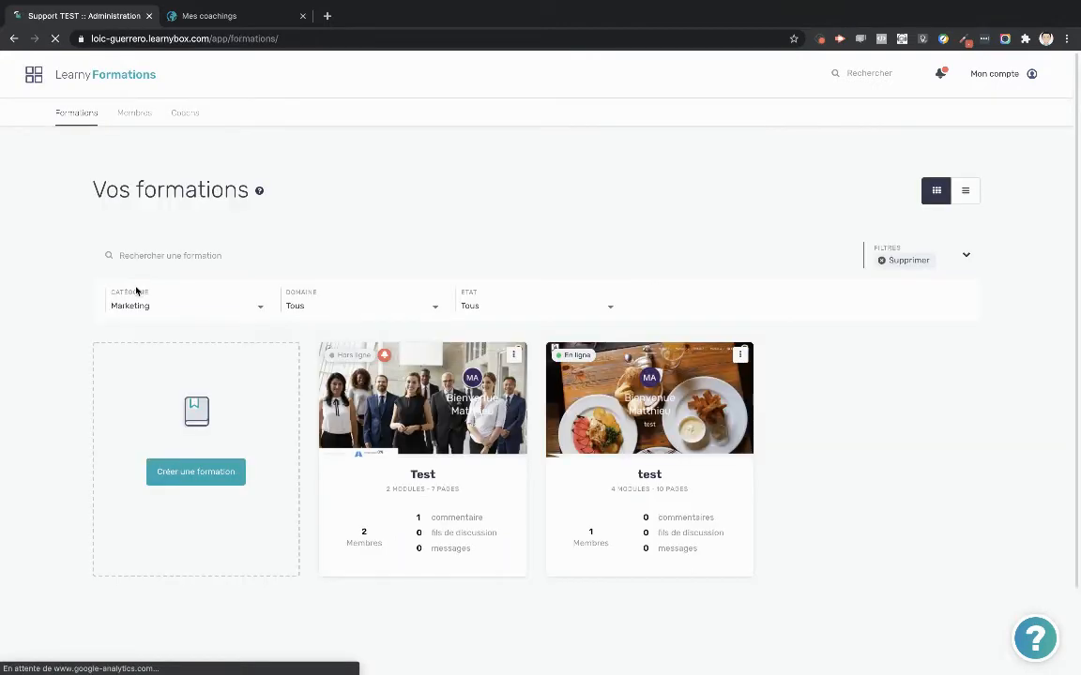
click(395, 418)
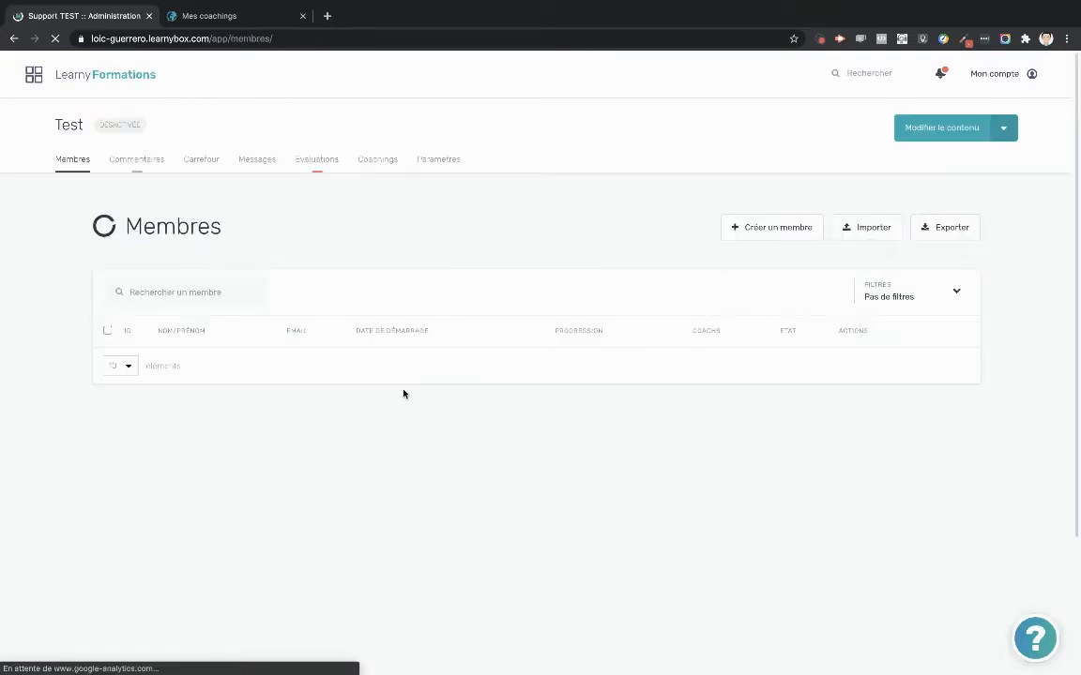
click(443, 163)
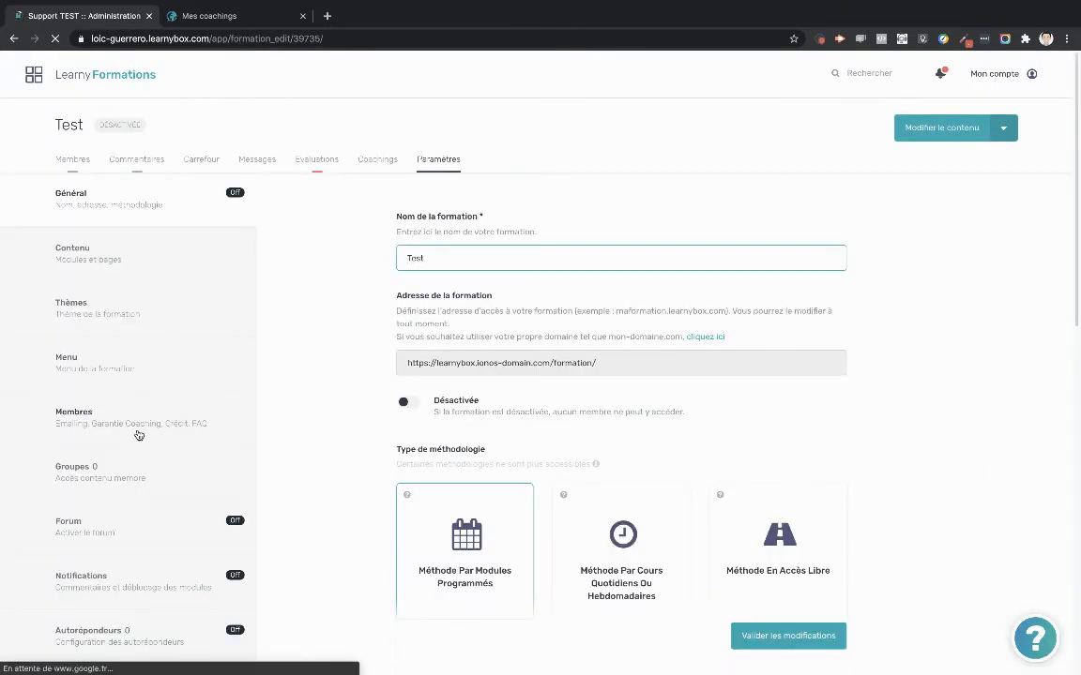
click(138, 432)
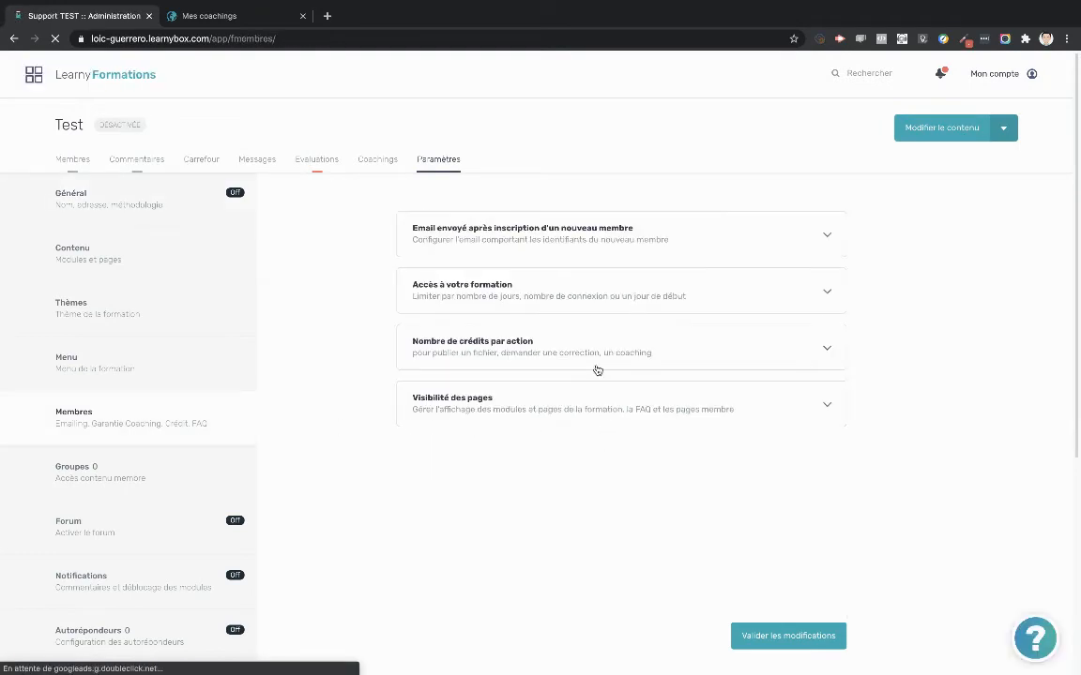
click(584, 302)
Read the help on Forcer le suivi de progression des membres, highlighting how the timer starts and handles inactivity, and close it.
scroll(612, 403, down, 2)
scroll(615, 407, down, 2)
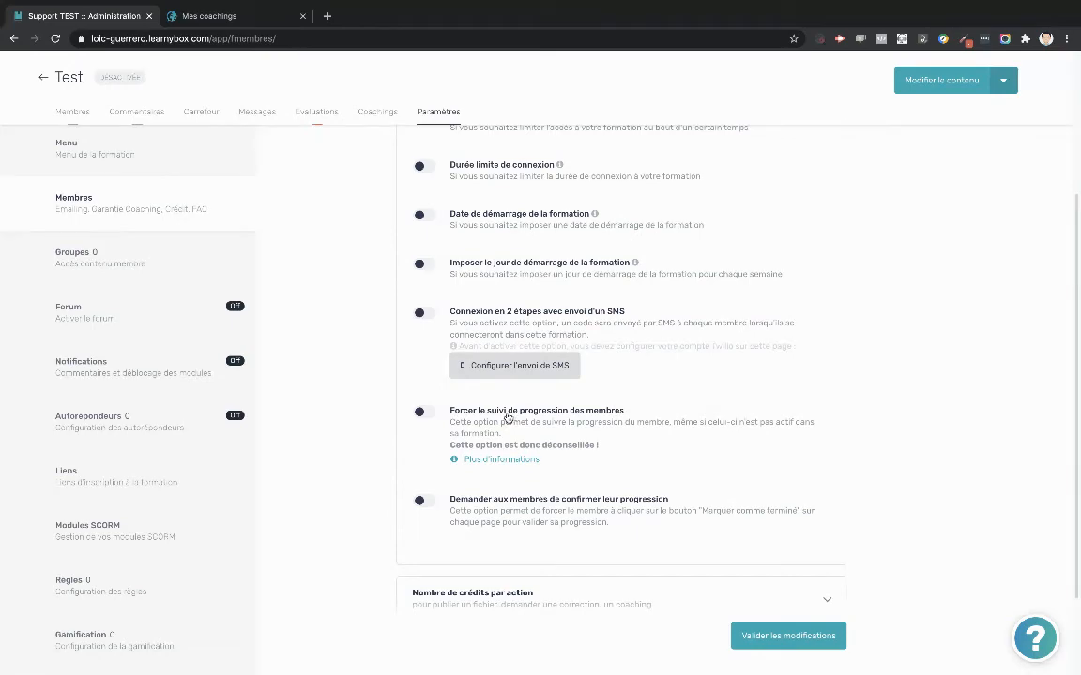
click(498, 460)
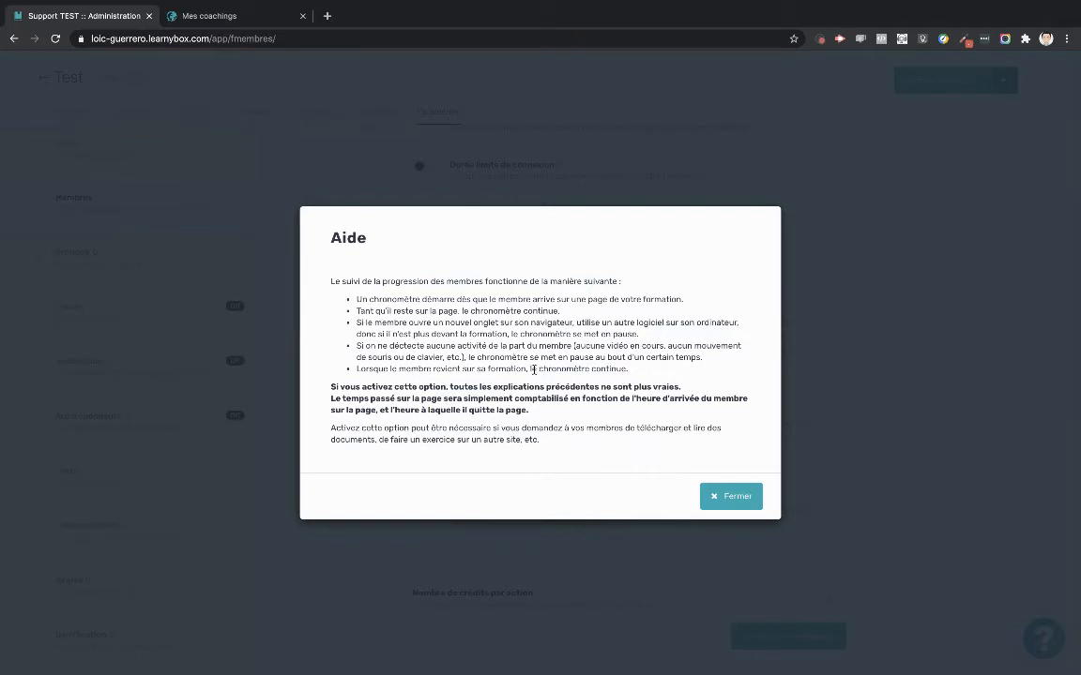
drag(356, 300, 578, 311)
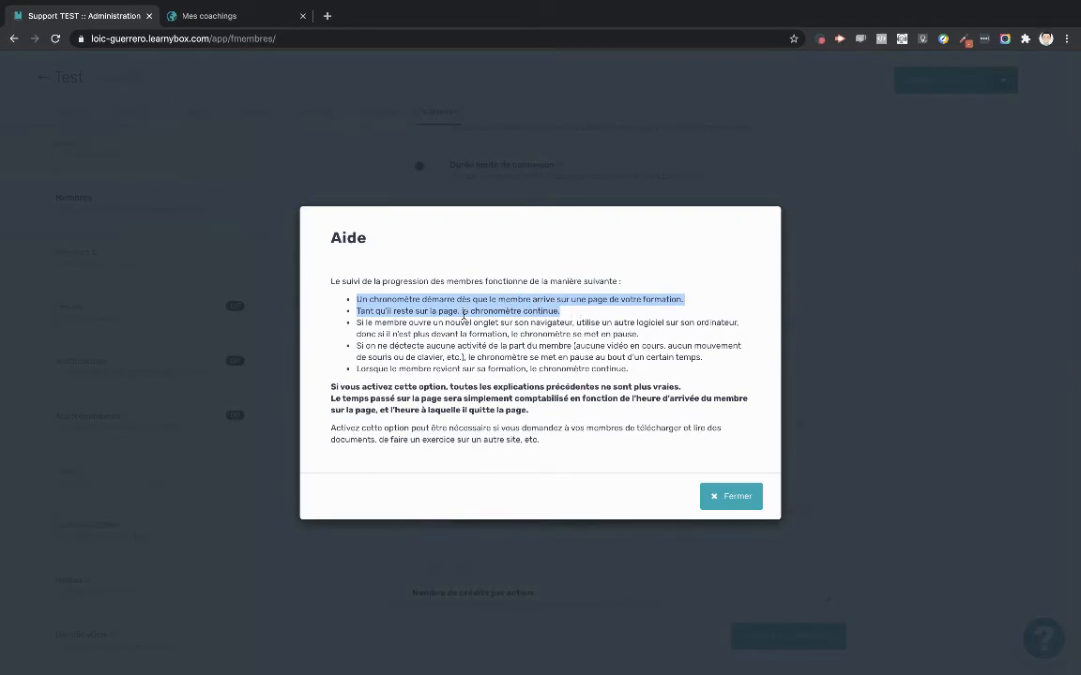
click(375, 322)
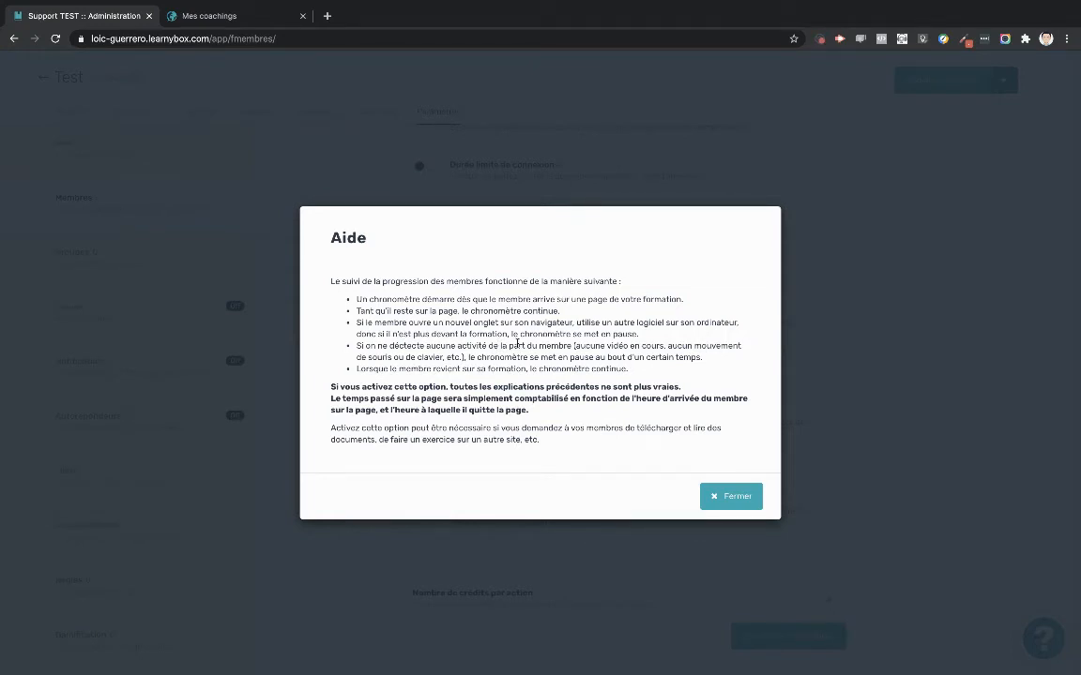
drag(441, 346, 571, 346)
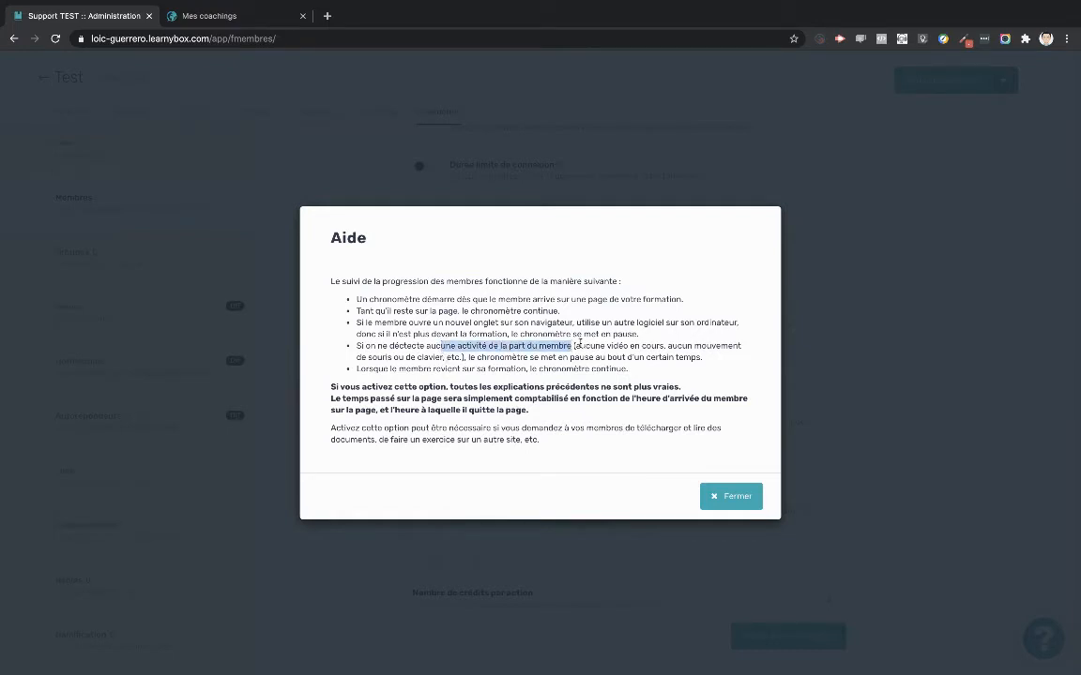
click(490, 362)
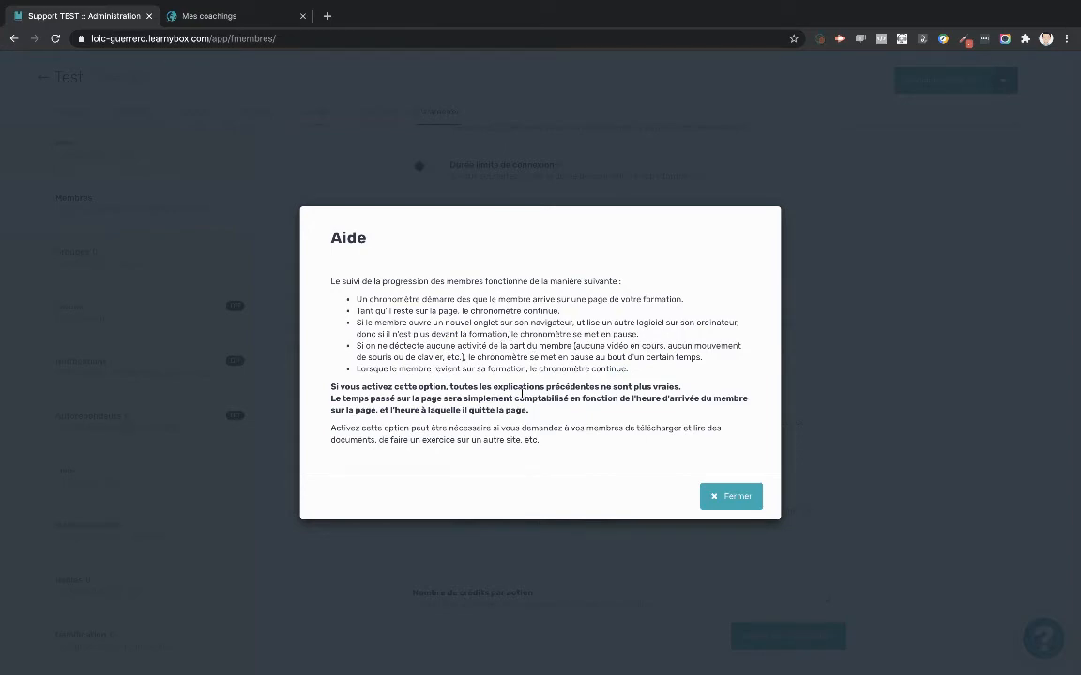
click(706, 496)
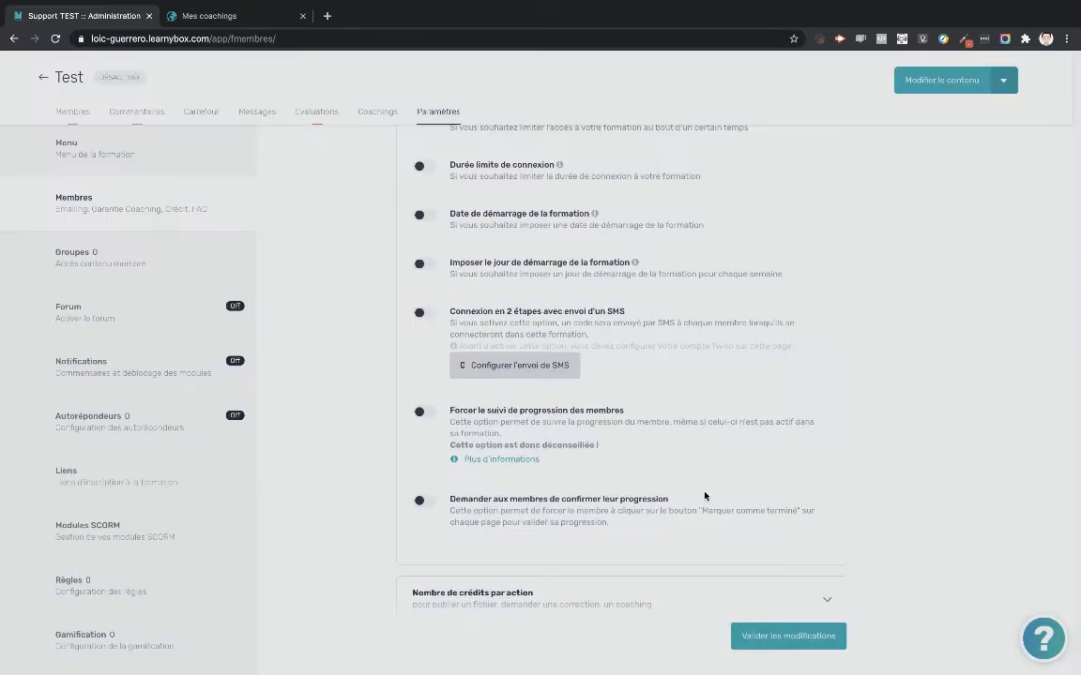
Enable Demander aux membres de confirmer leur progression in the training's access settings.
scroll(563, 459, down, 1)
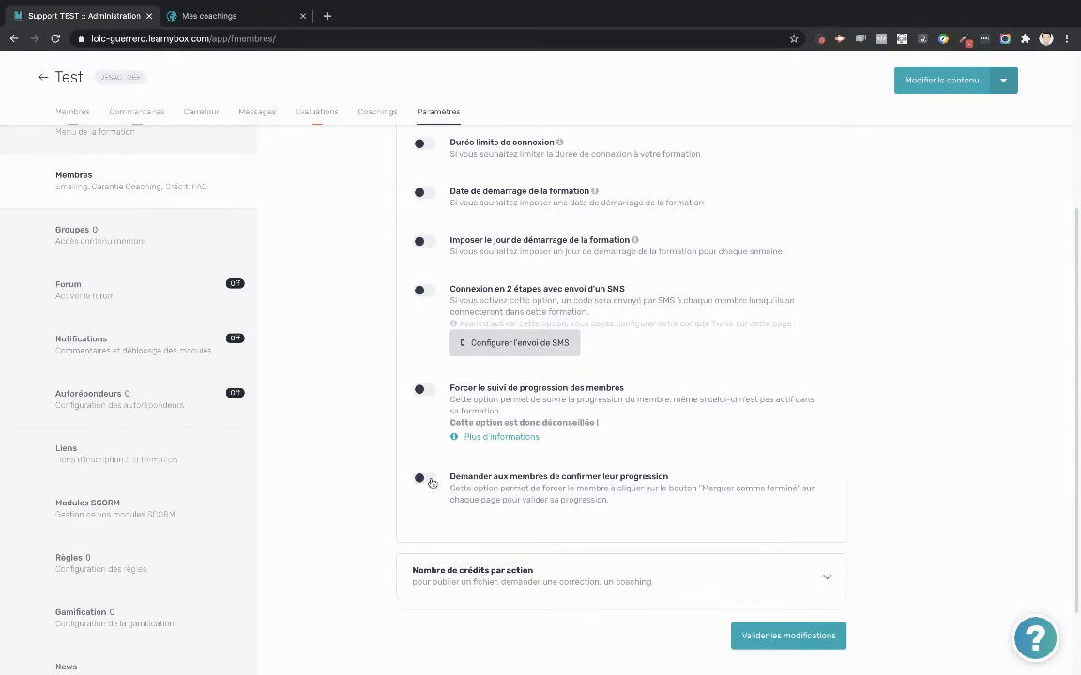
click(430, 480)
scroll(638, 508, down, 2)
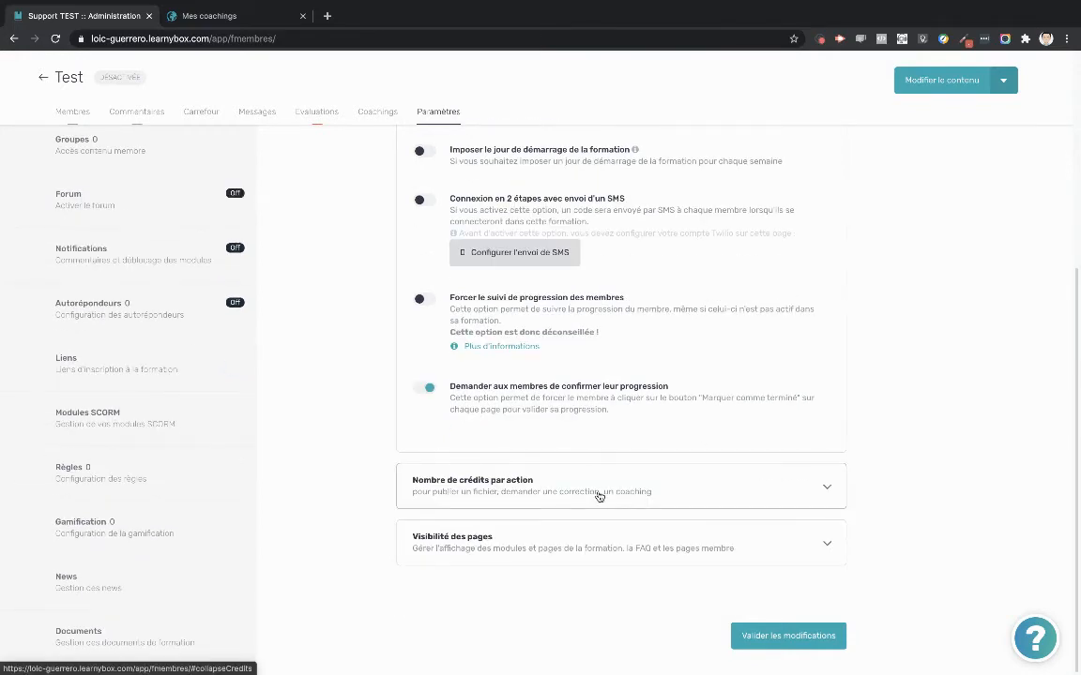
Expand Nombre de crédits par action and set 0 credits for publishing a file and 2 for requesting a file correction.
click(599, 495)
scroll(598, 495, down, 3)
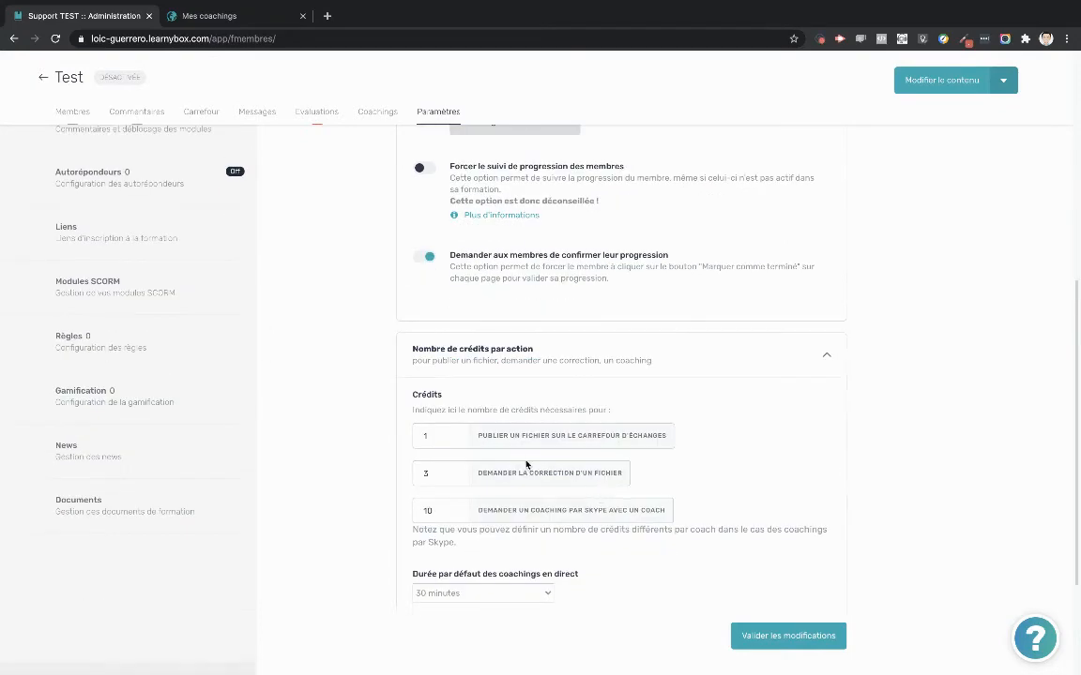
scroll(514, 460, down, 2)
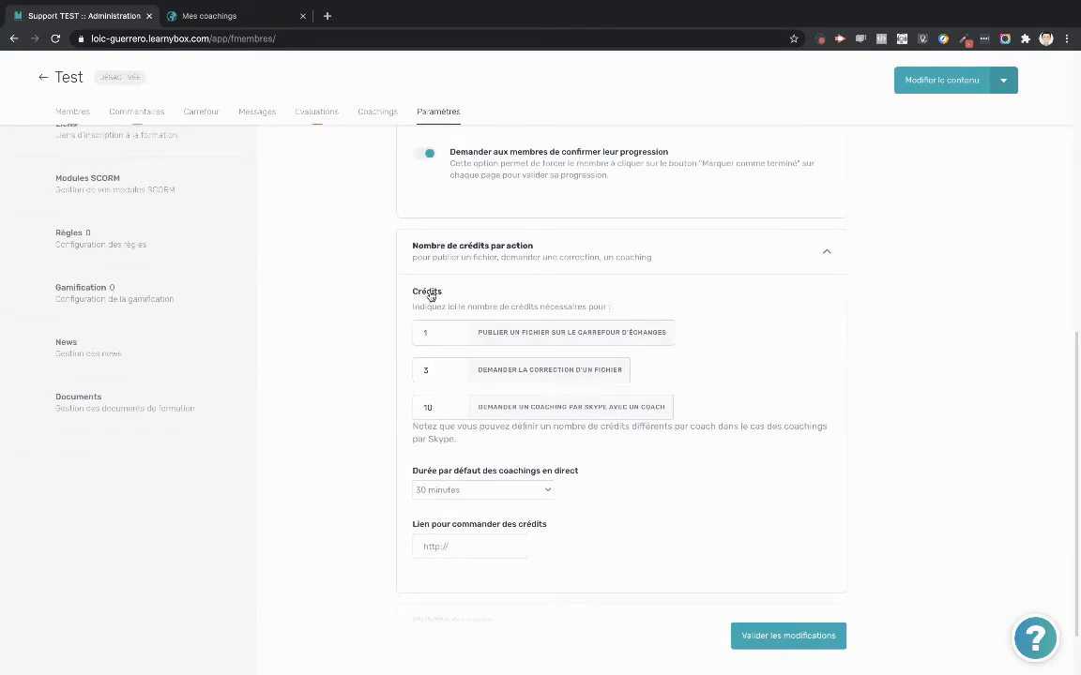
drag(447, 292, 416, 295)
click(456, 336)
drag(489, 372, 626, 372)
click(653, 371)
click(454, 373)
click(736, 377)
Set the required credits to 1 for requesting a file correction and 2 for requesting a Skype coaching with a coach.
drag(482, 407, 658, 416)
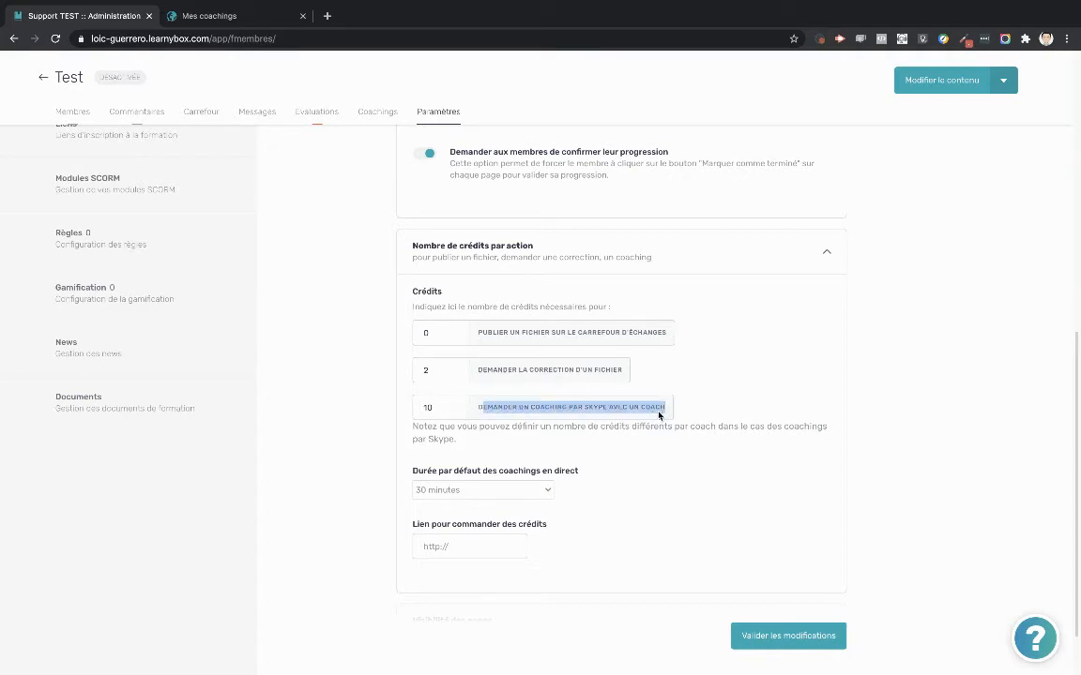
drag(584, 407, 605, 405)
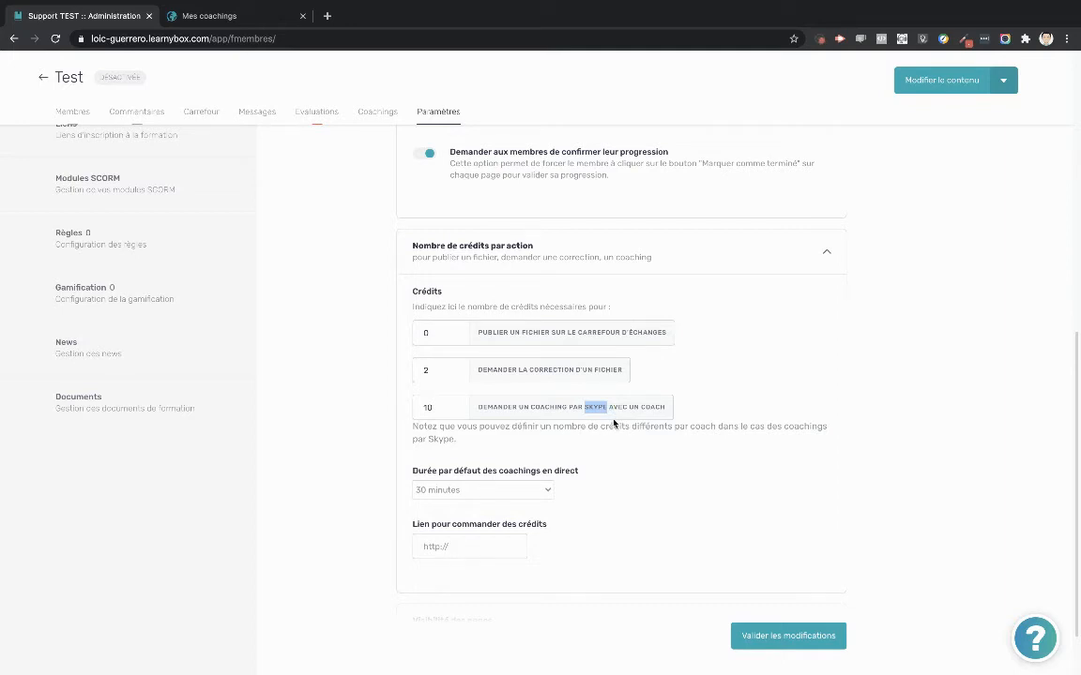
click(724, 402)
double_click(607, 407)
click(756, 414)
click(456, 376)
drag(480, 370, 627, 374)
click(626, 371)
click(456, 411)
double_click(454, 407)
Set the default duration of live coachings to 1 heure and highlight the Skype coaching credit option.
click(495, 496)
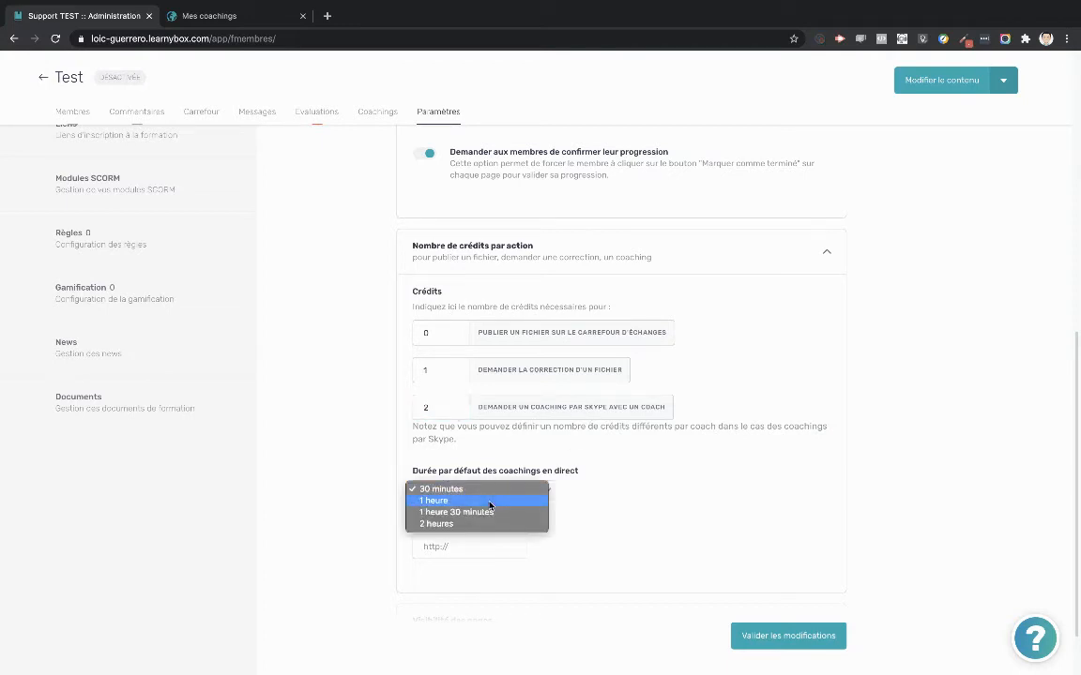
click(489, 504)
click(437, 408)
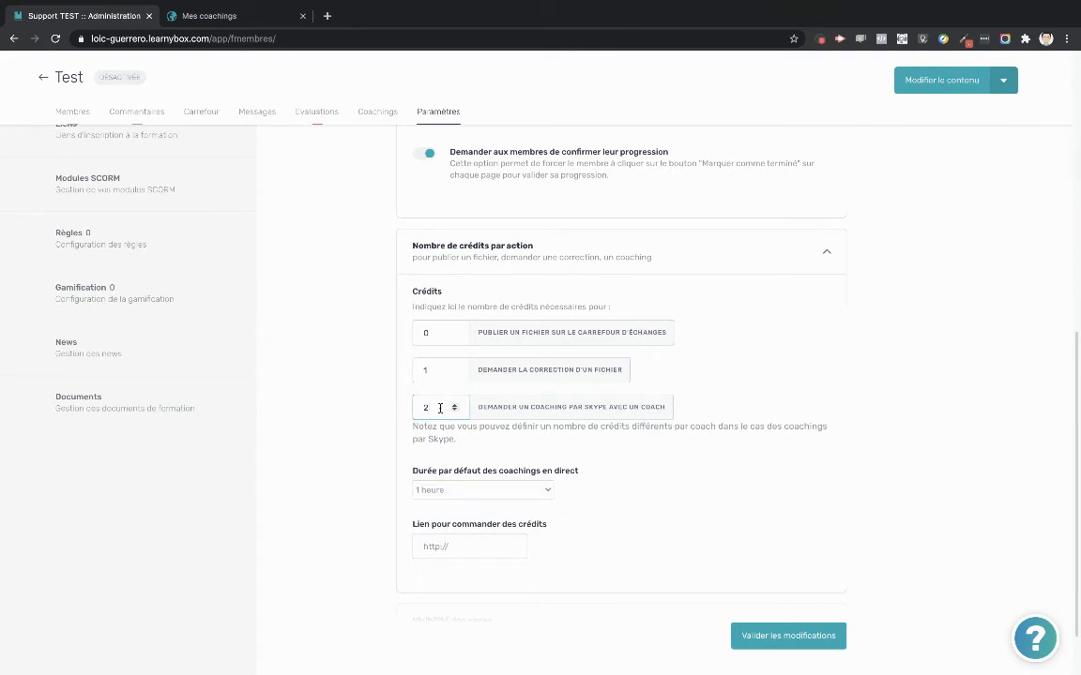
drag(498, 407, 652, 409)
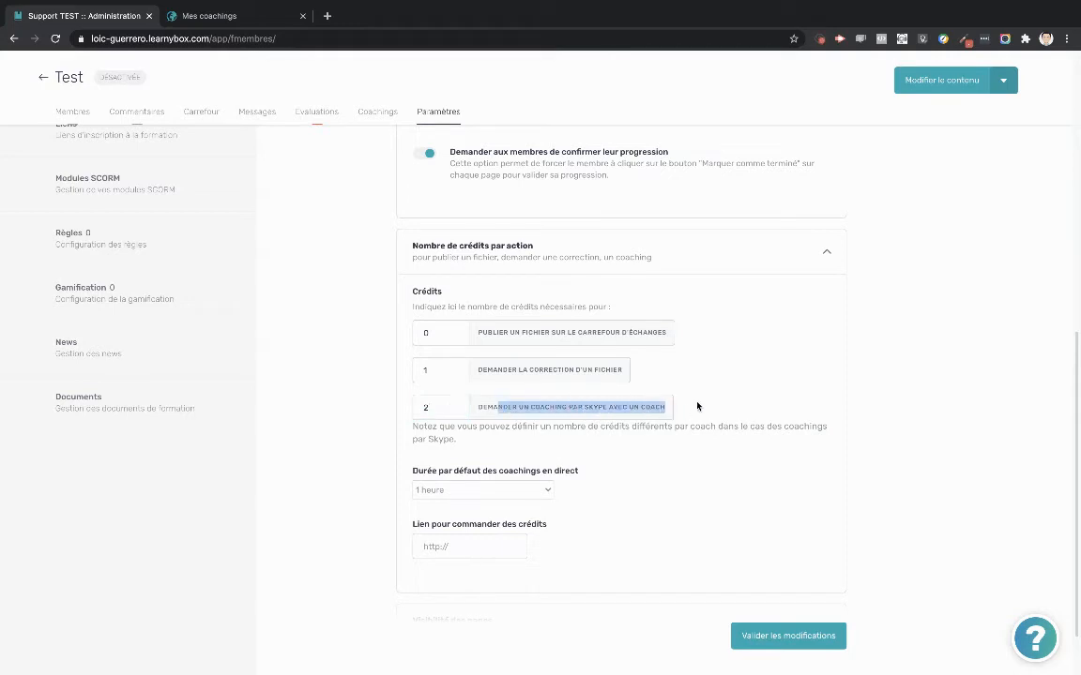
click(697, 407)
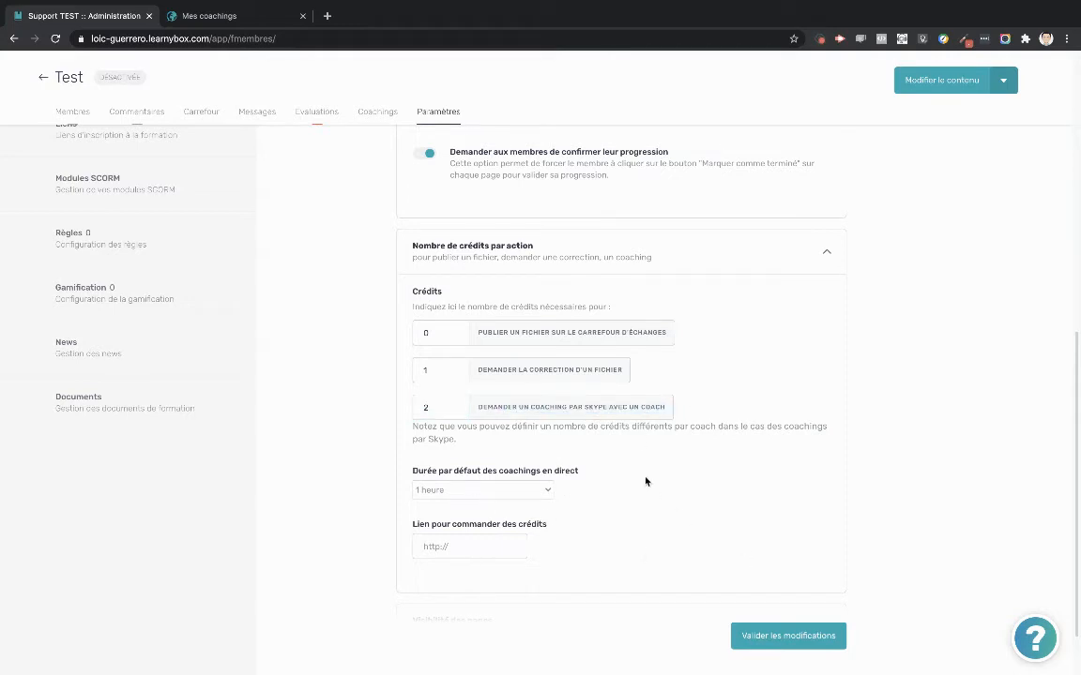
scroll(645, 481, down, 2)
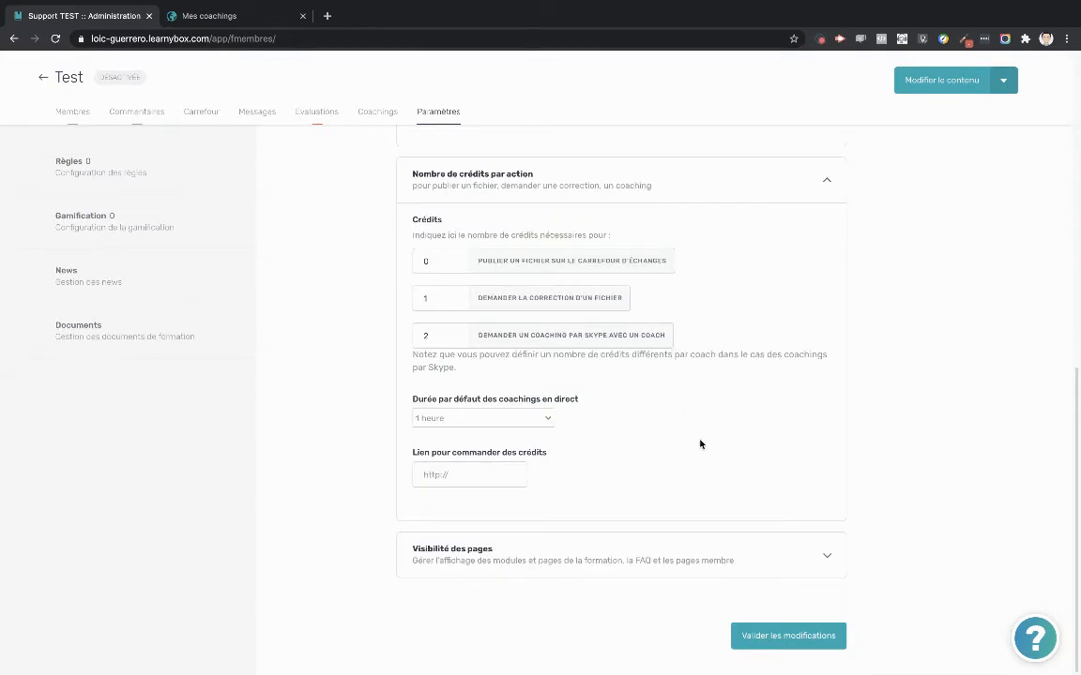
click(476, 473)
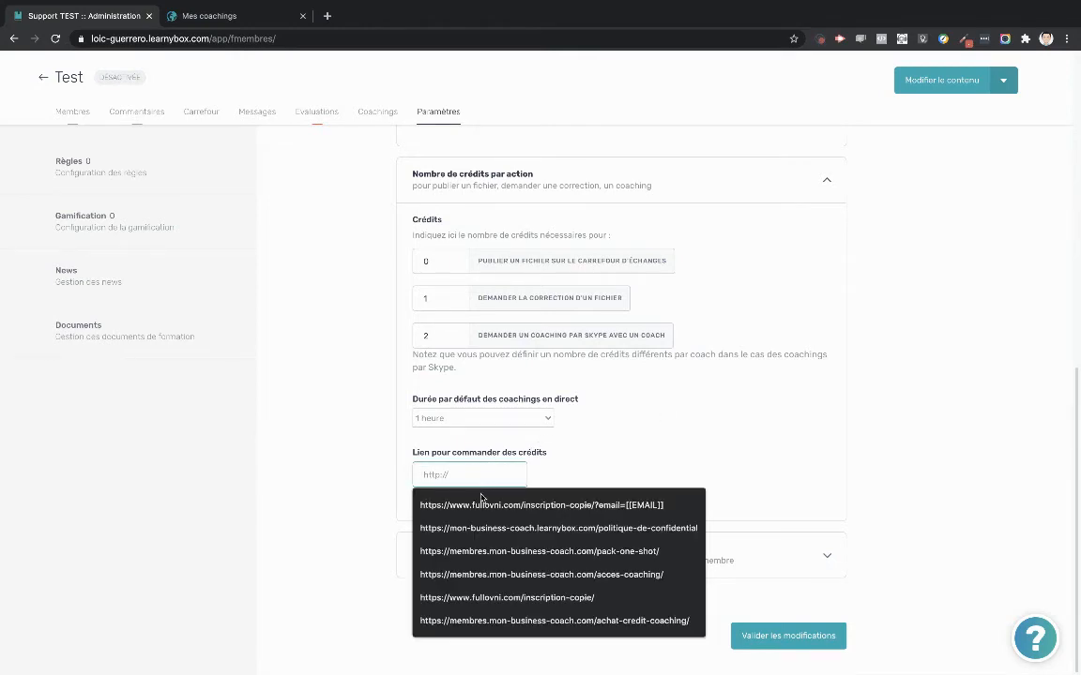
click(485, 508)
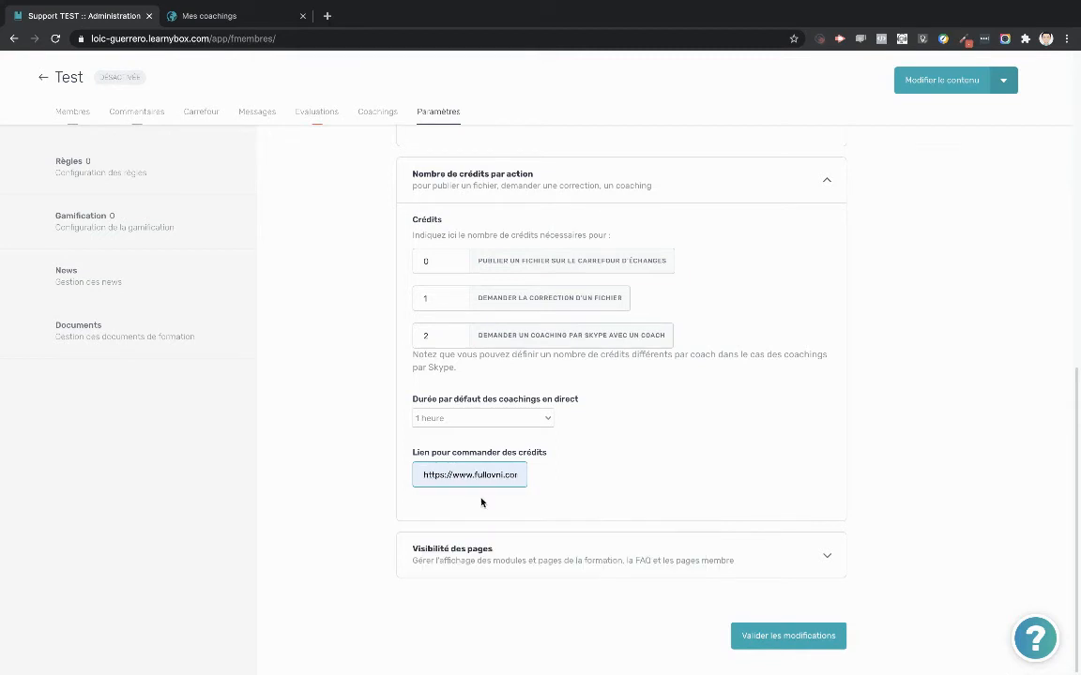
Save the member settings, reload the training's member view and open its Prendre rendez-vous form through RDV Coaching.
click(772, 642)
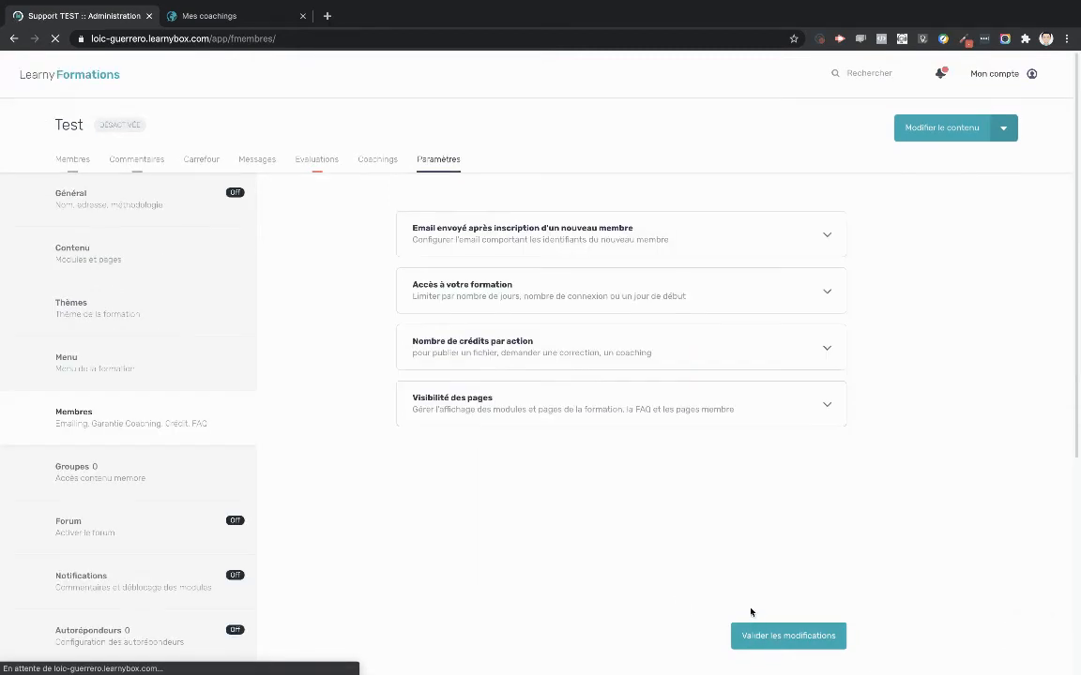
click(245, 18)
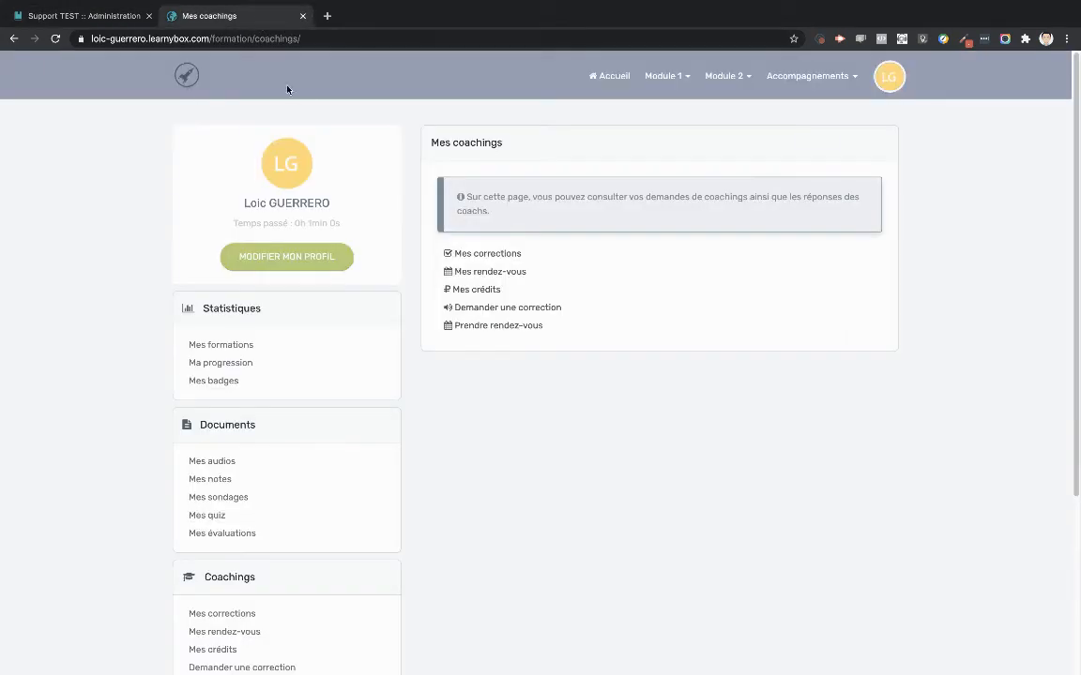
click(56, 39)
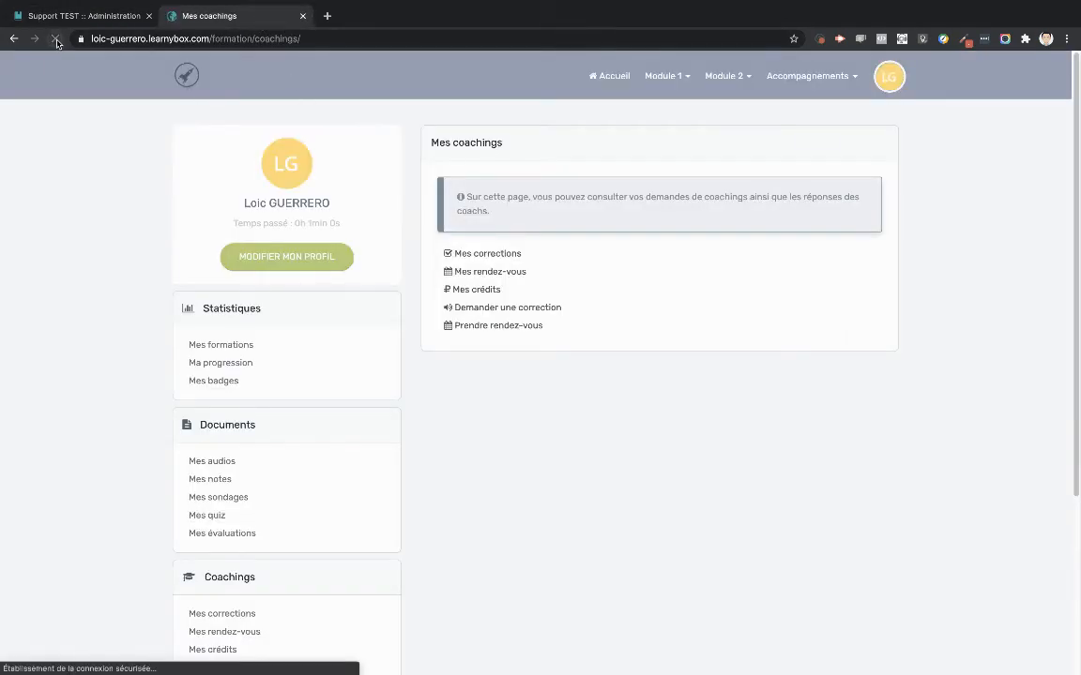
click(789, 78)
click(808, 118)
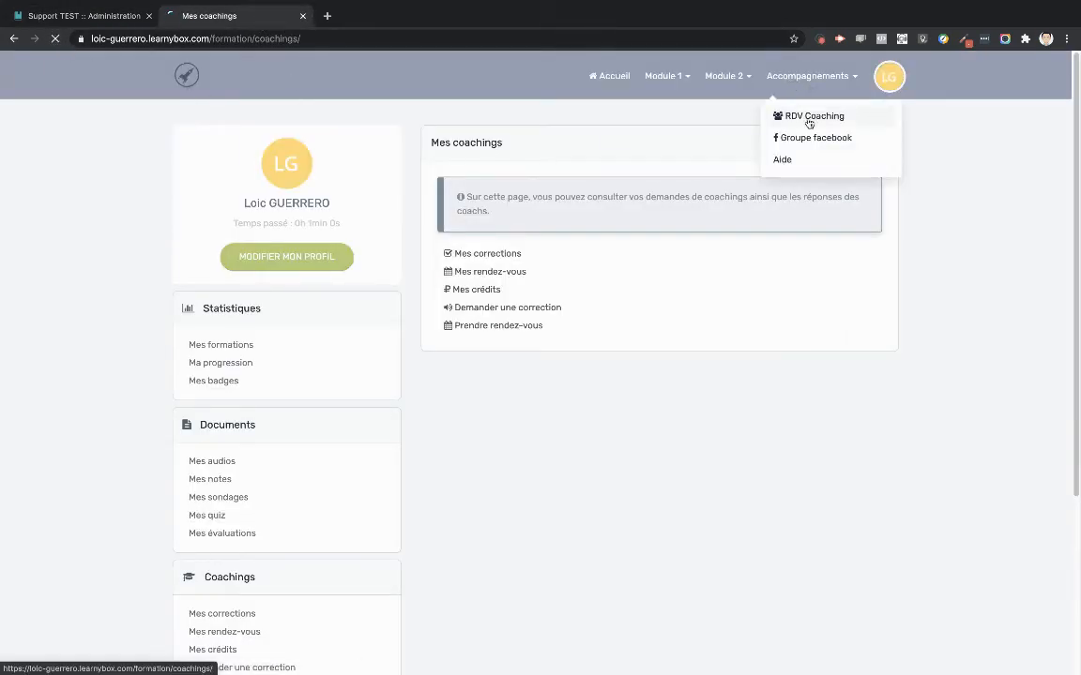
click(519, 326)
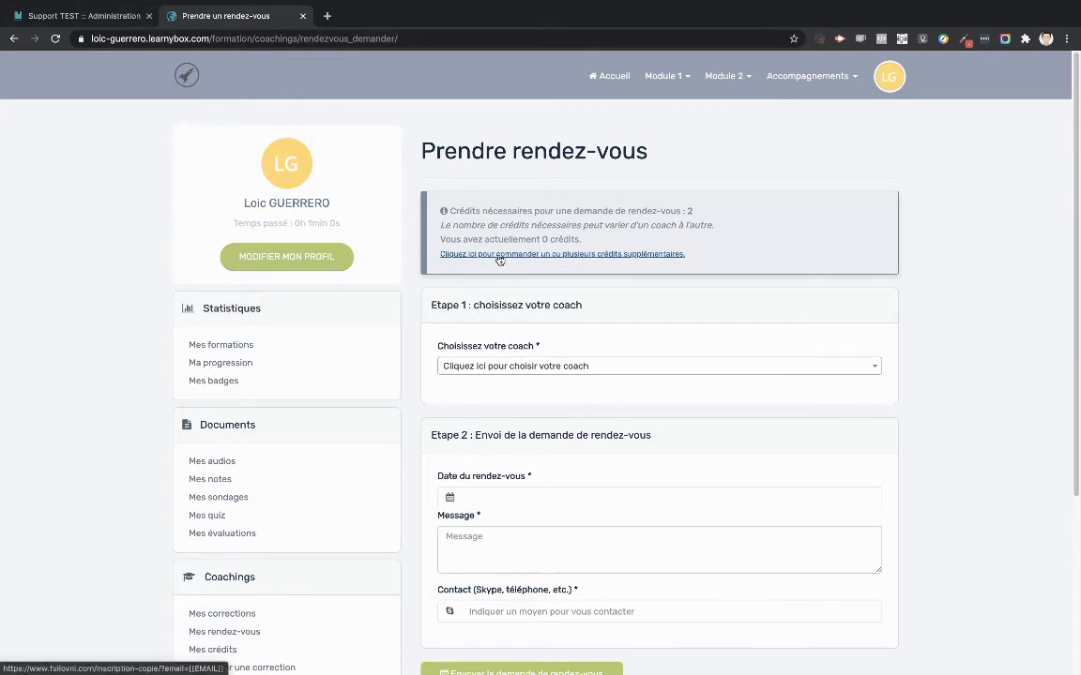
Compare the credit-ordering link under Nombre de crédits par action with the order link on the member's appointment page.
click(98, 17)
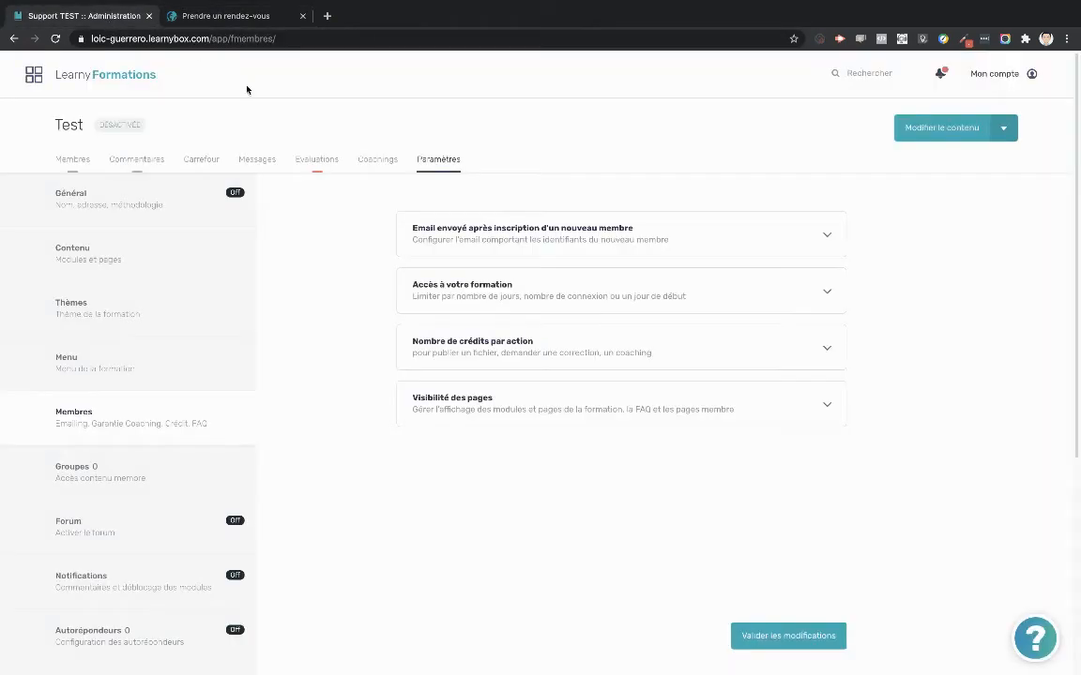
click(521, 347)
scroll(548, 393, down, 2)
scroll(547, 398, down, 1)
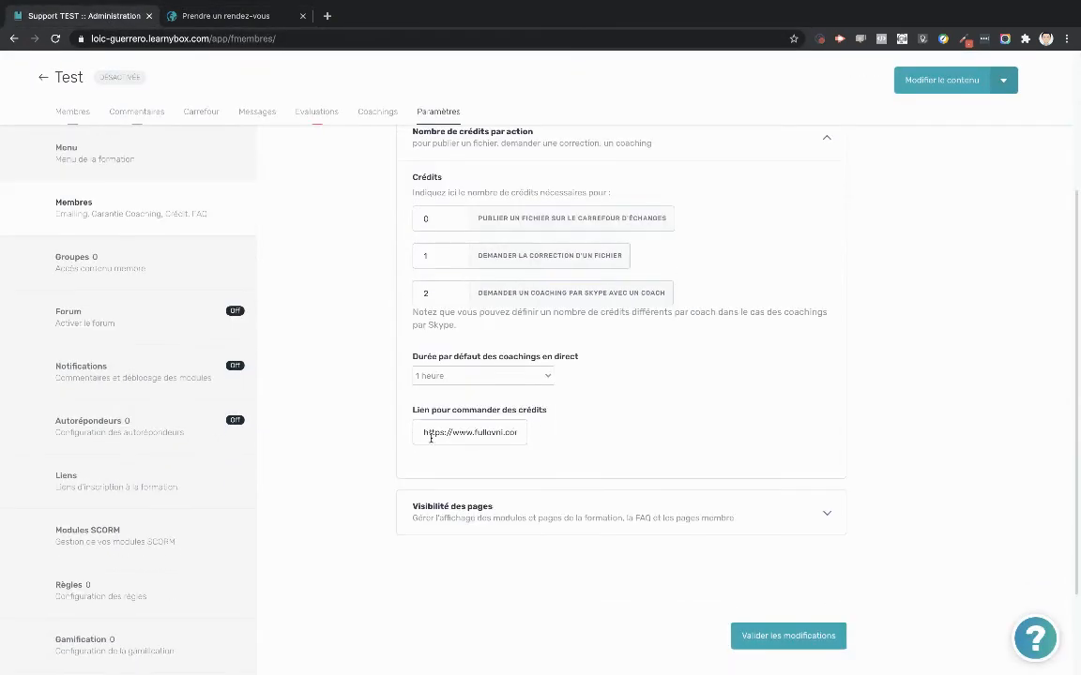
drag(427, 436, 522, 440)
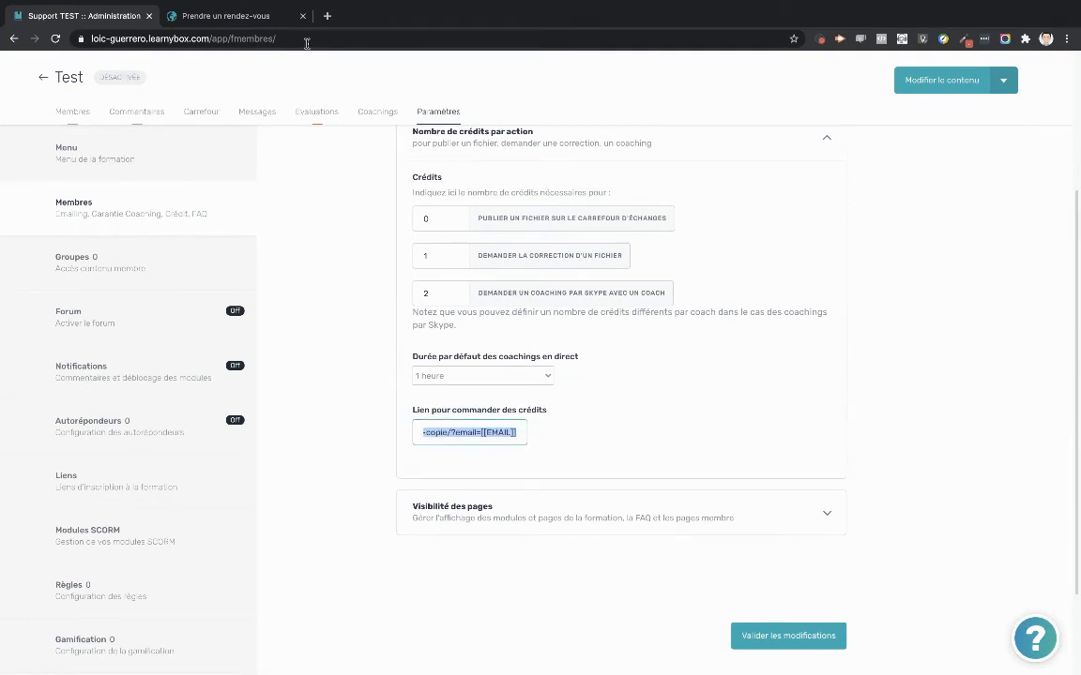
click(268, 20)
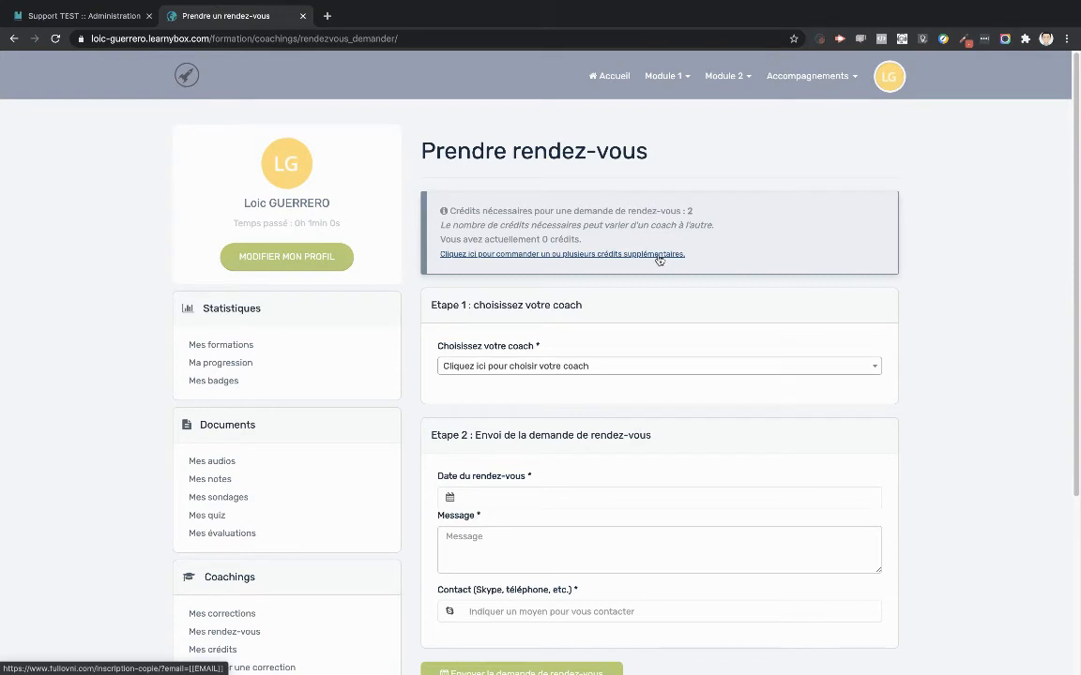
Expand the Visibilité des pages settings and switch the display of unavailable modules and pages off and on again.
key(ctrl+shift+Tab)
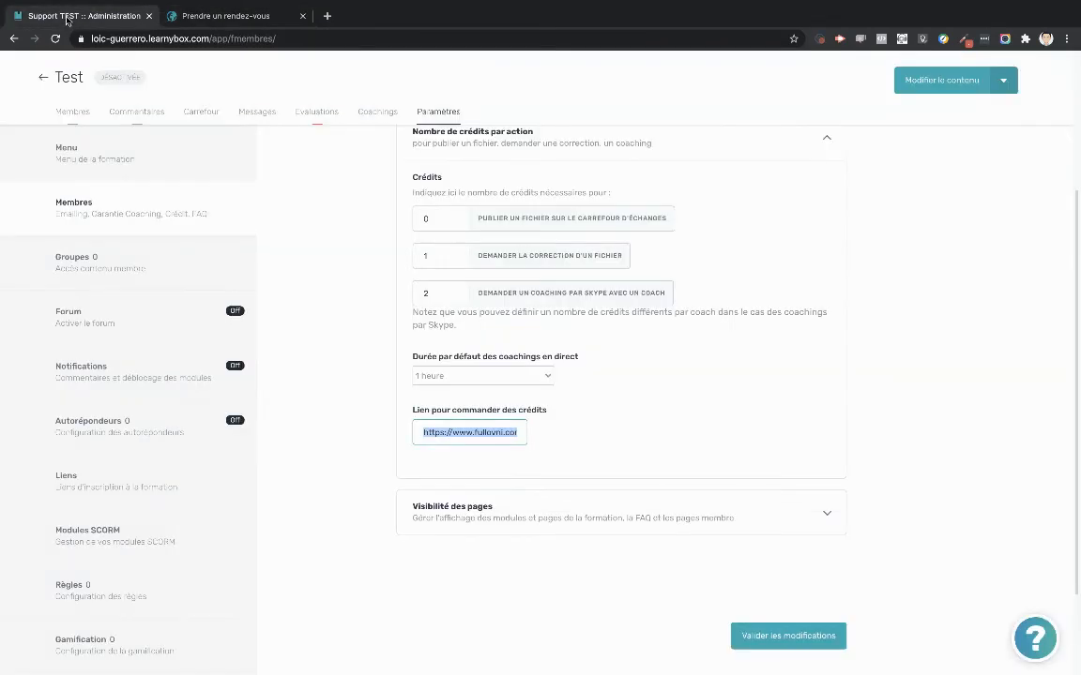
click(506, 515)
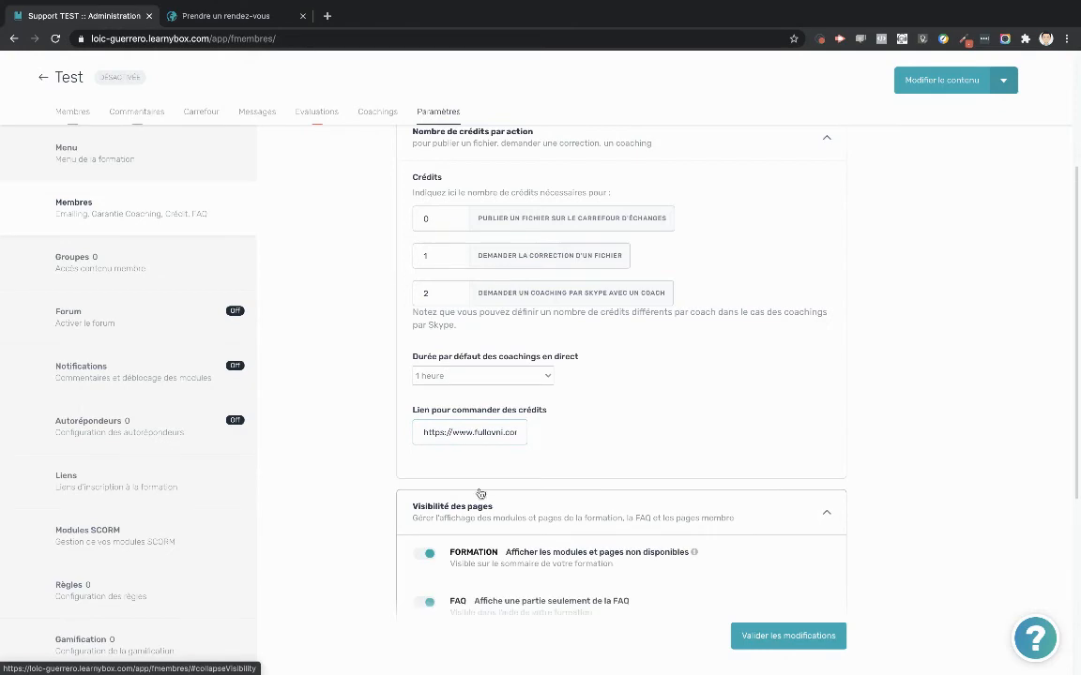
scroll(489, 496, down, 3)
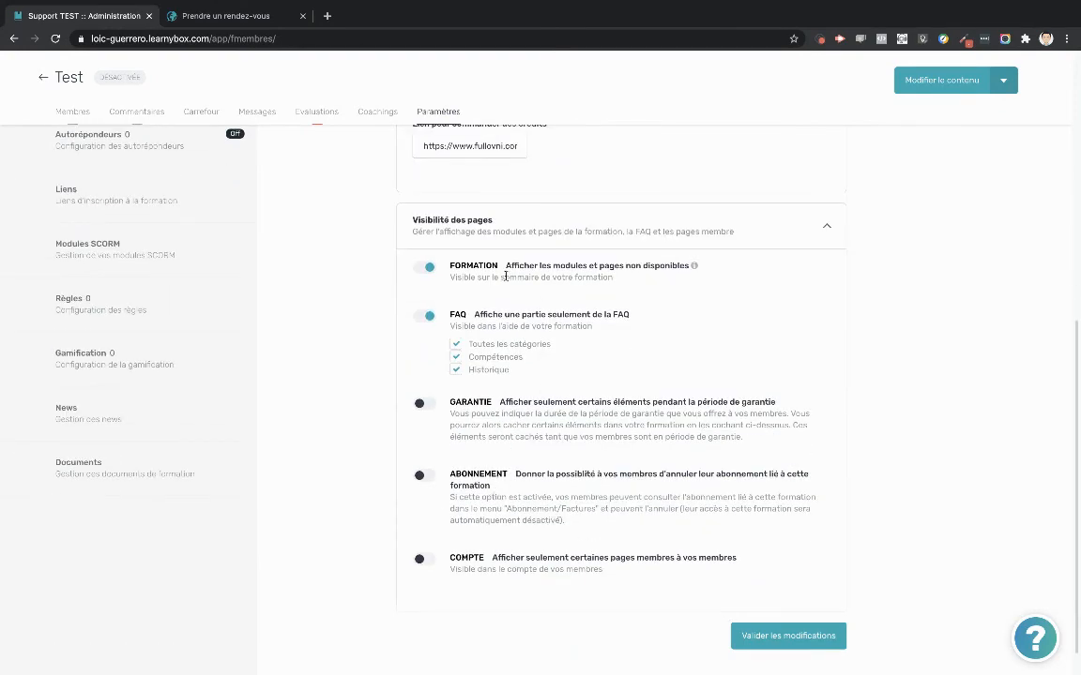
drag(506, 267, 621, 278)
click(619, 279)
click(426, 271)
mouse_move(695, 269)
click(424, 268)
Open the administration's FAQ tool and view the questions listed under Compétences and Historique.
scroll(235, 188, up, 3)
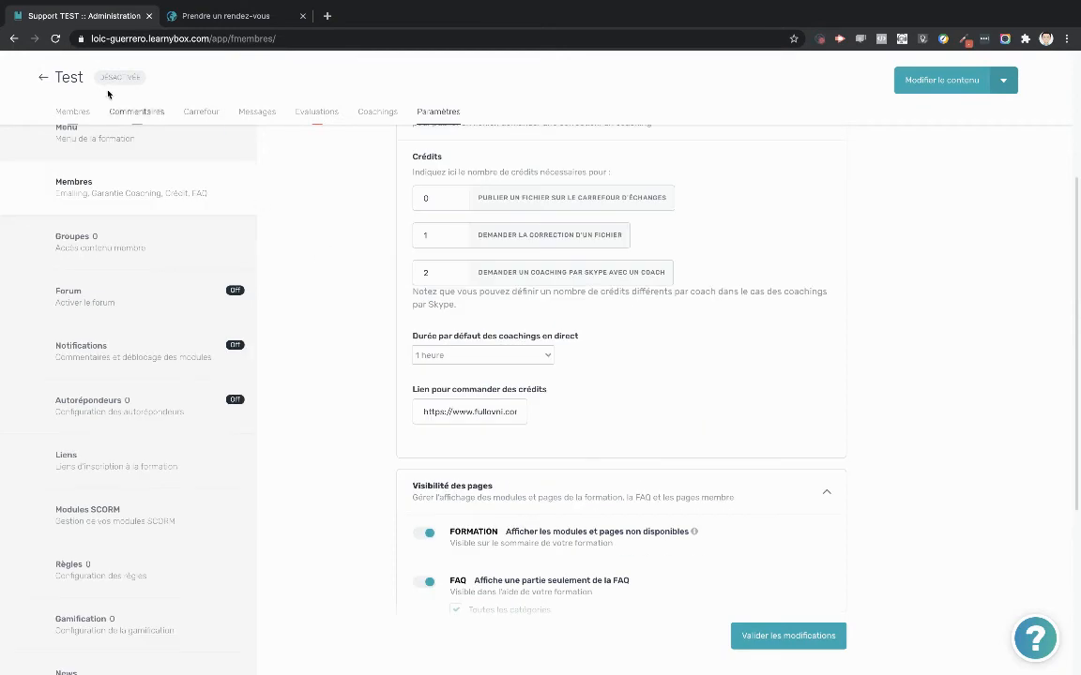
scroll(37, 98, up, 3)
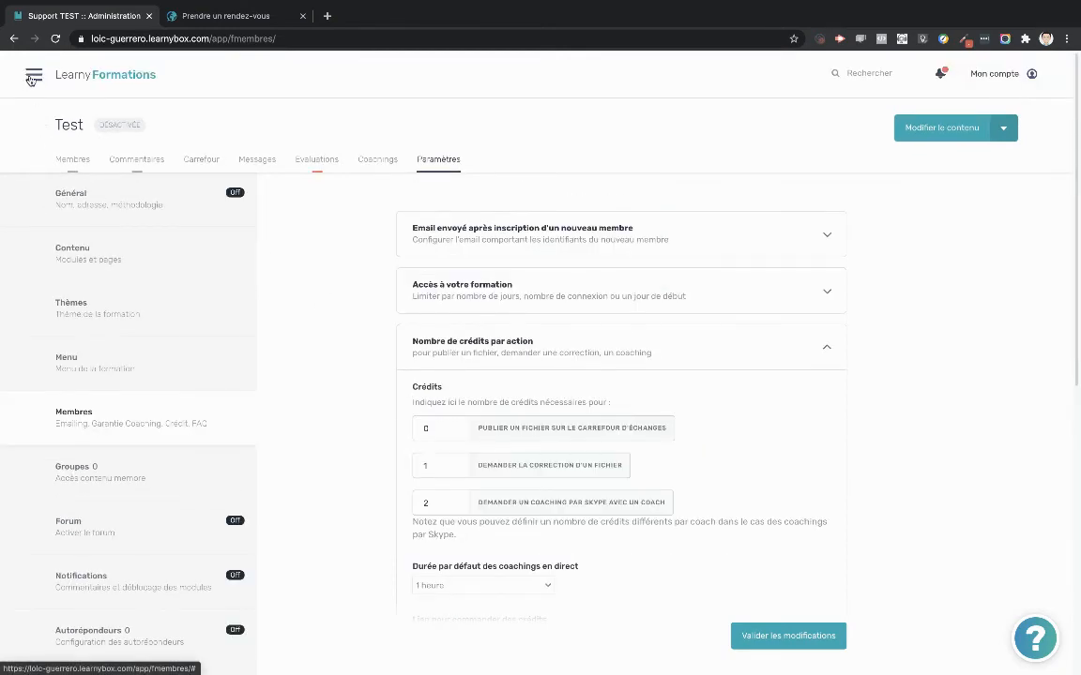
click(33, 75)
scroll(86, 407, down, 2)
scroll(85, 407, down, 3)
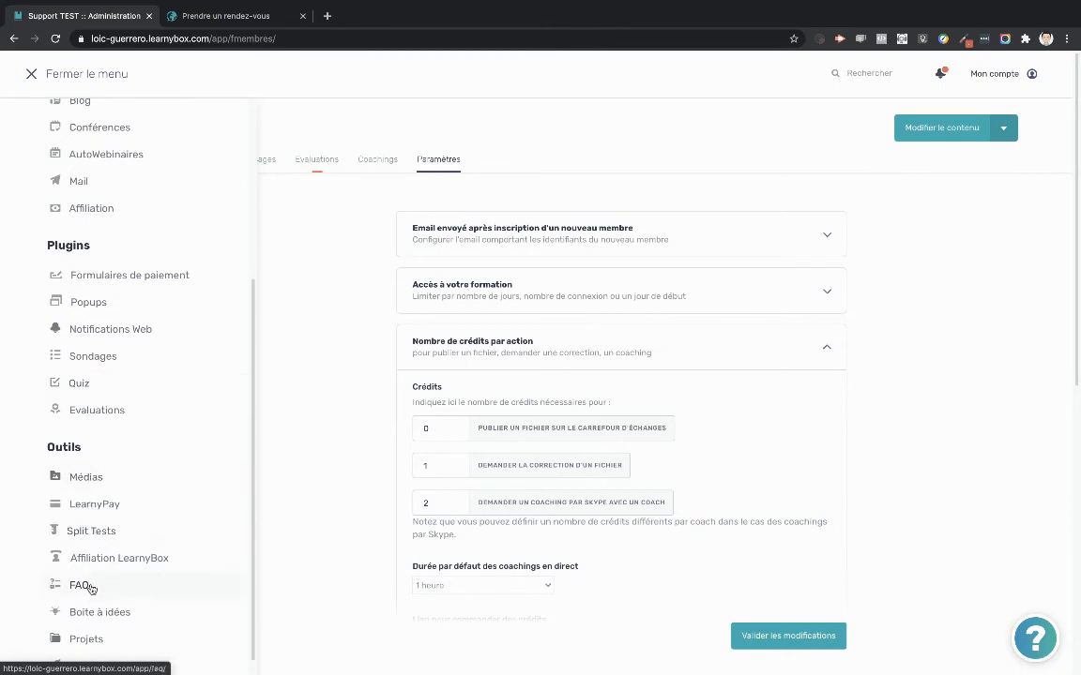
click(83, 585)
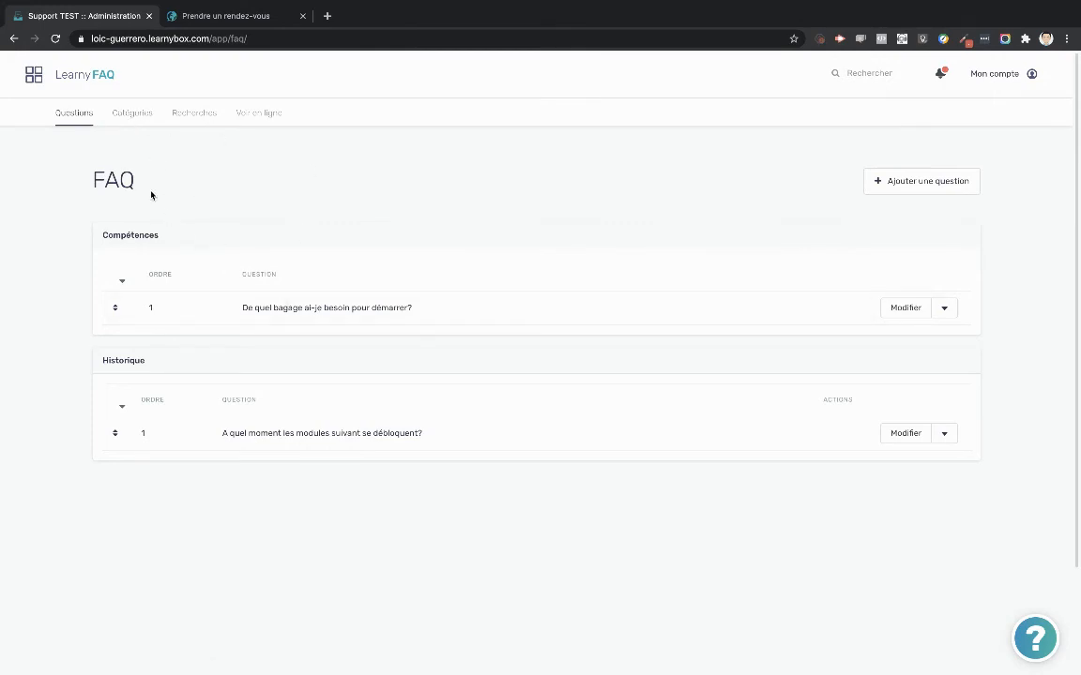
drag(140, 182, 105, 179)
click(92, 178)
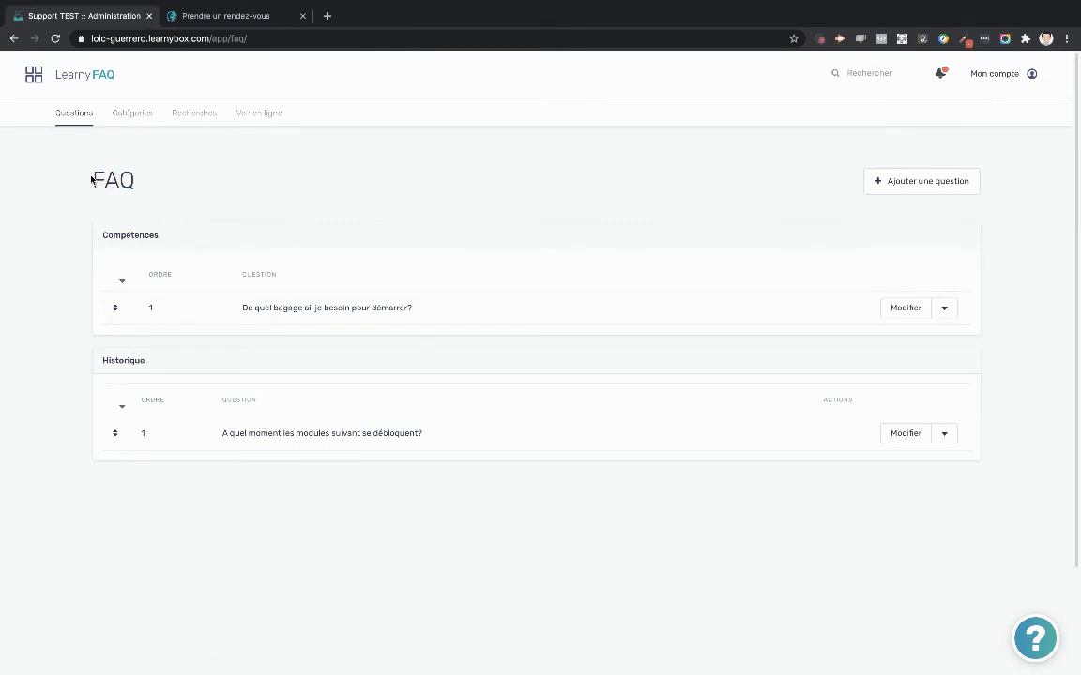
Open the Foire Aux Questions in the member view and read the answers in the Compétences and Historique categories.
click(205, 21)
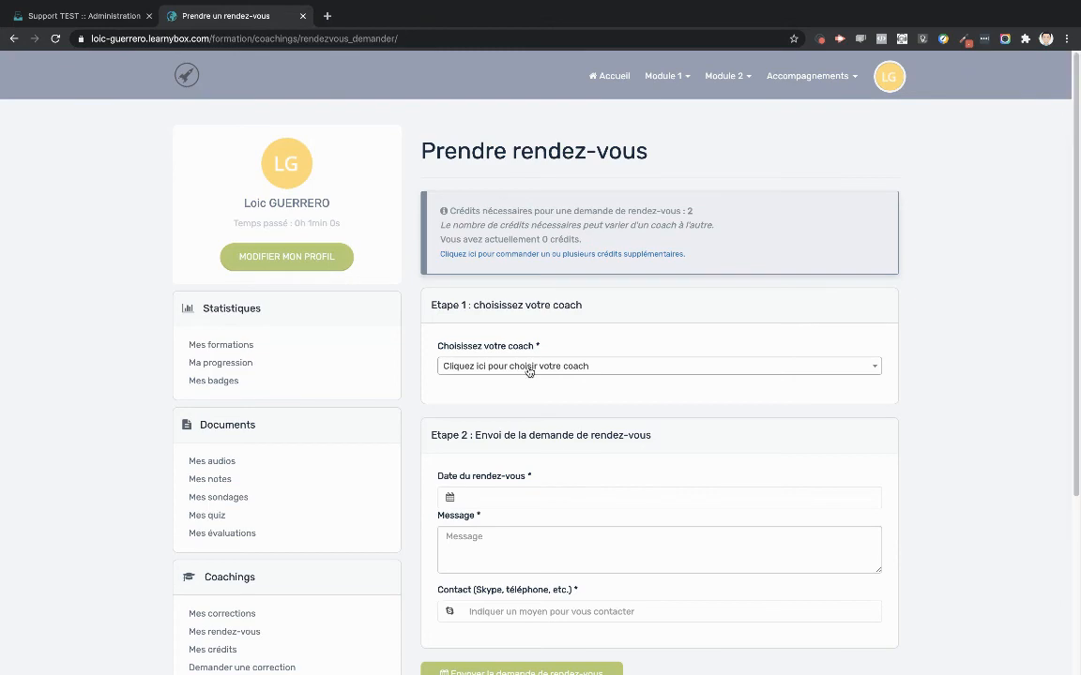
scroll(529, 372, down, 2)
scroll(529, 373, down, 2)
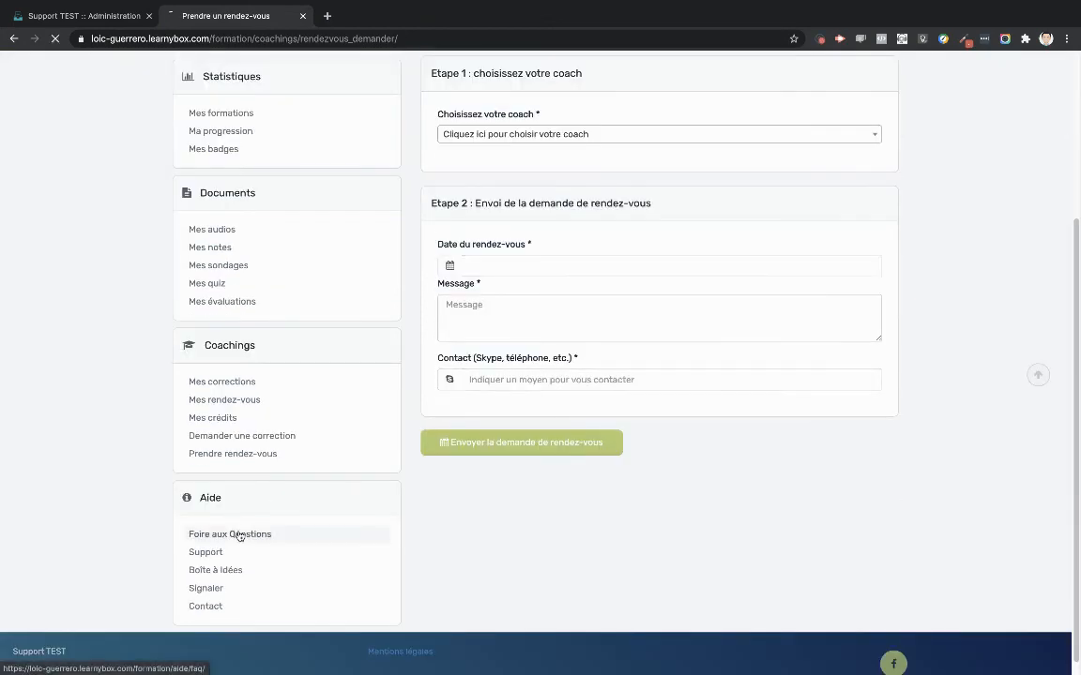
click(241, 535)
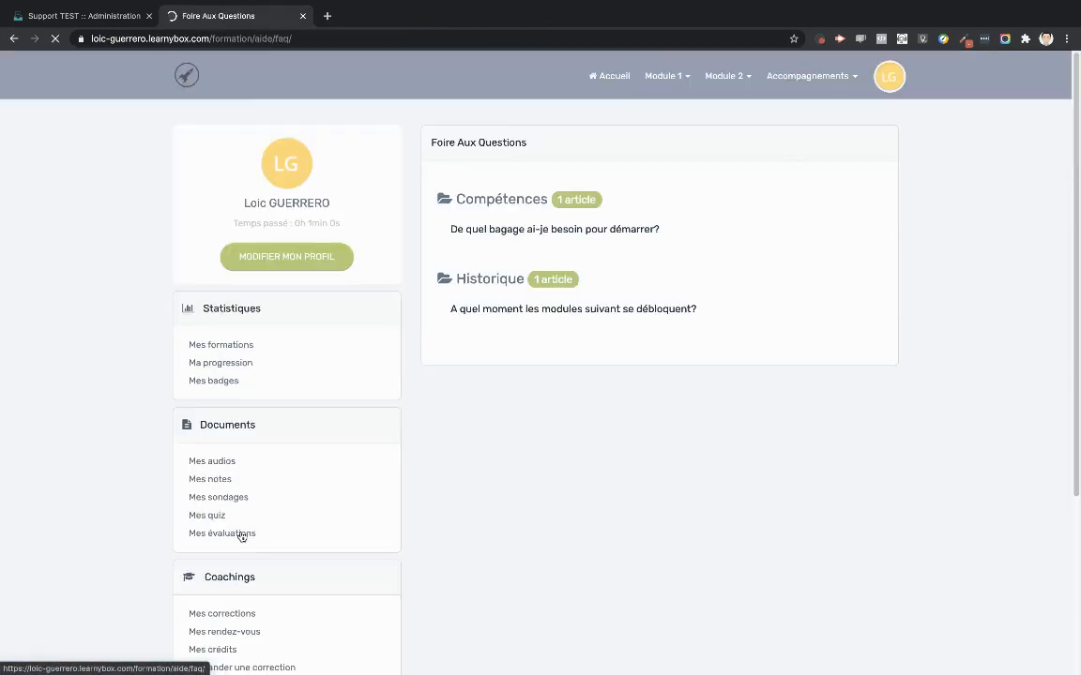
click(497, 231)
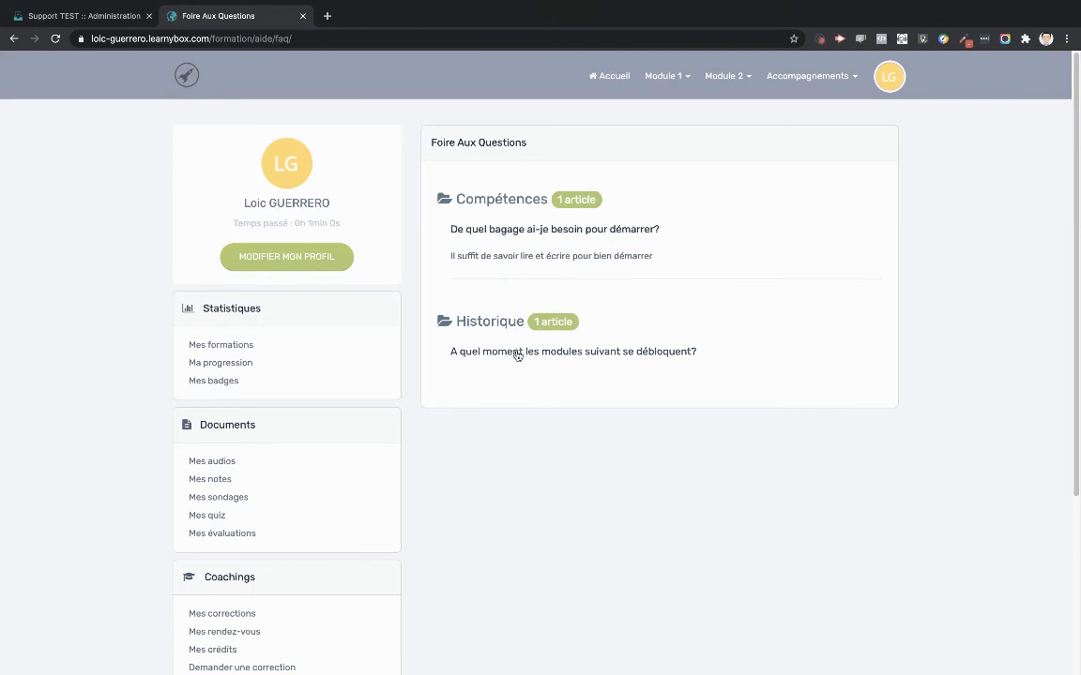
click(586, 354)
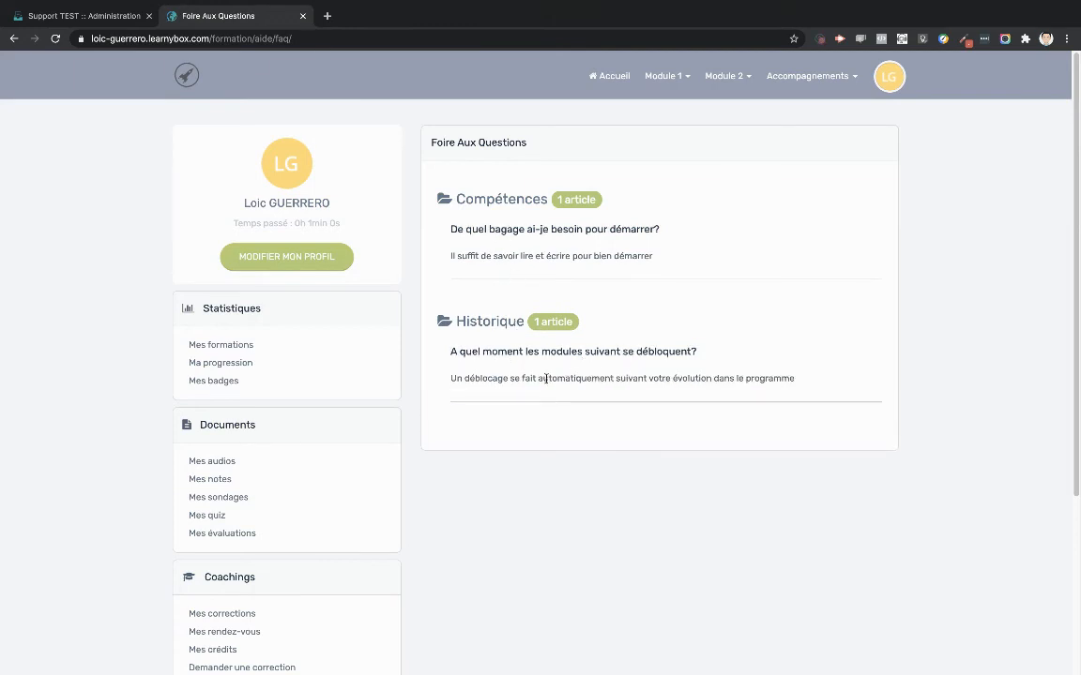
drag(794, 382, 454, 383)
click(519, 355)
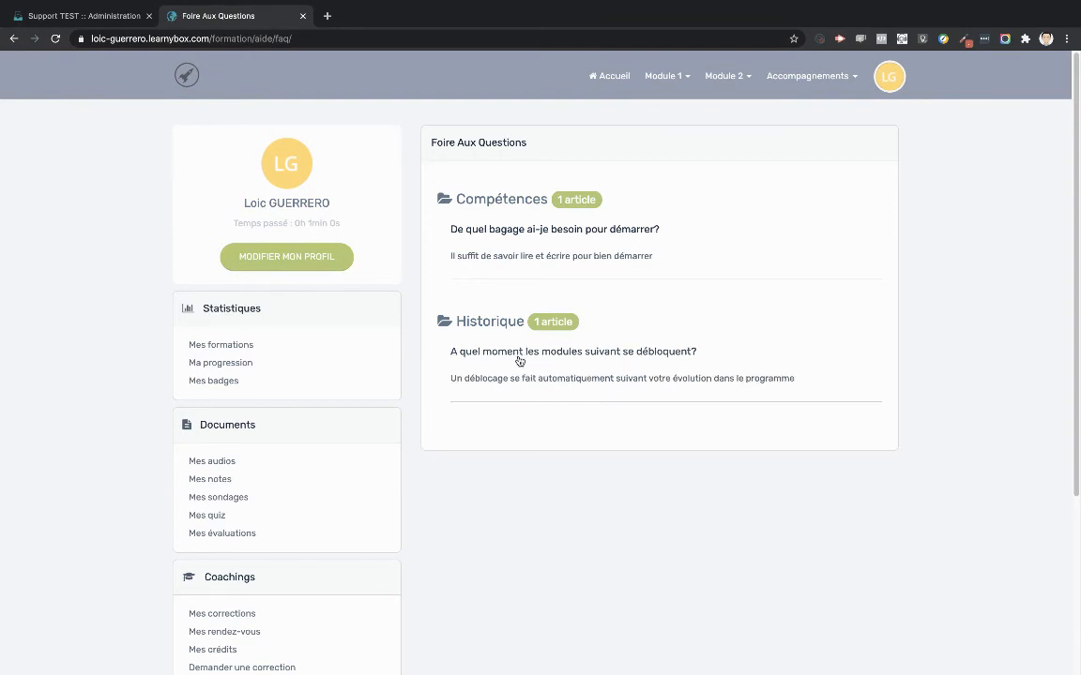
Return to the Test training's member settings in the administration and expand Visibilité des pages down to the guarantee option.
click(101, 18)
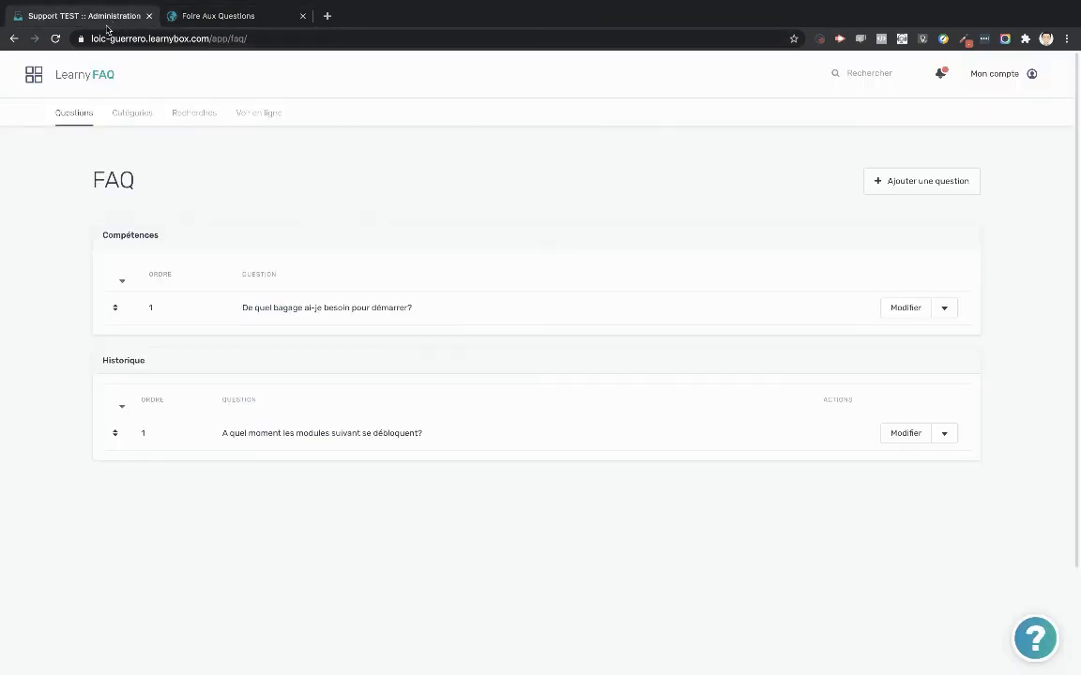
click(40, 75)
click(78, 286)
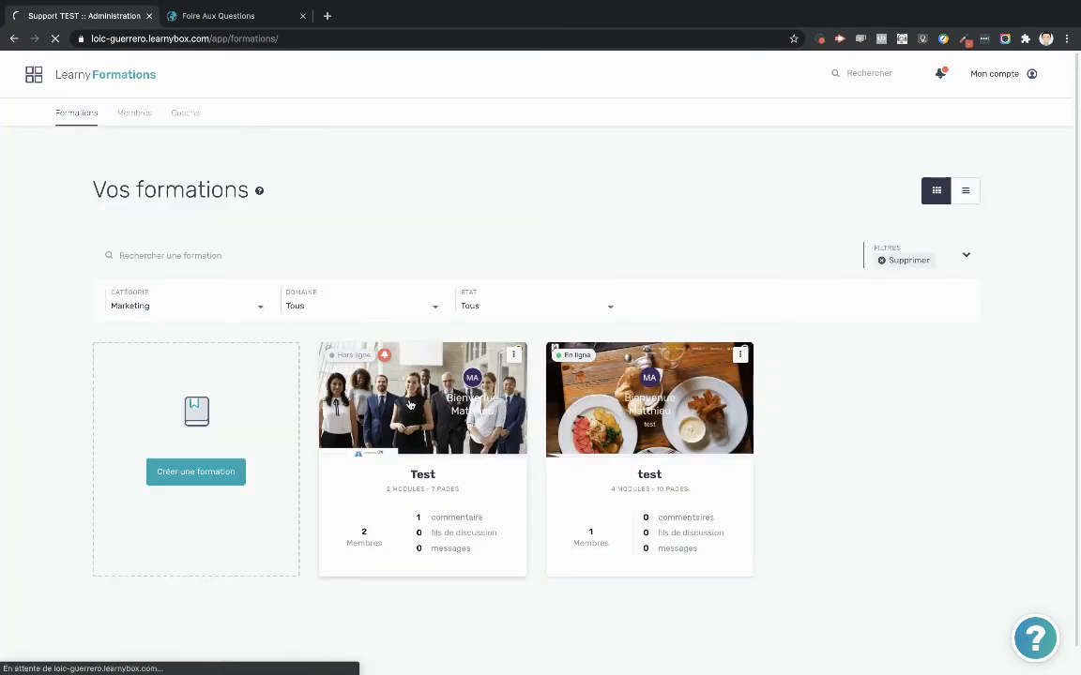
click(410, 405)
click(438, 161)
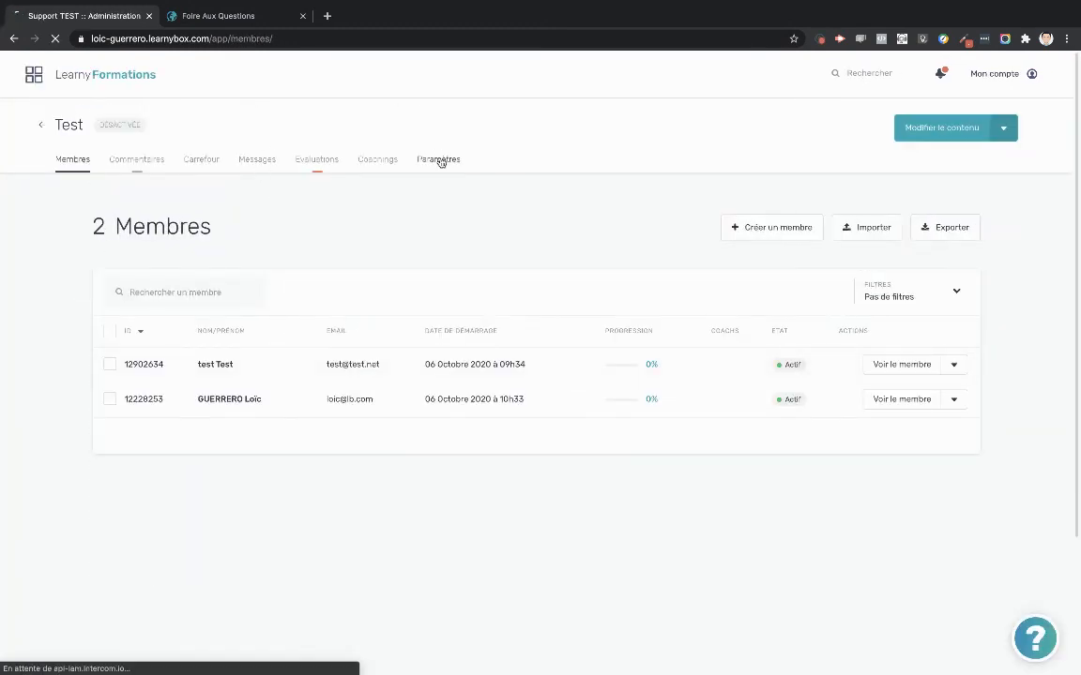
click(87, 415)
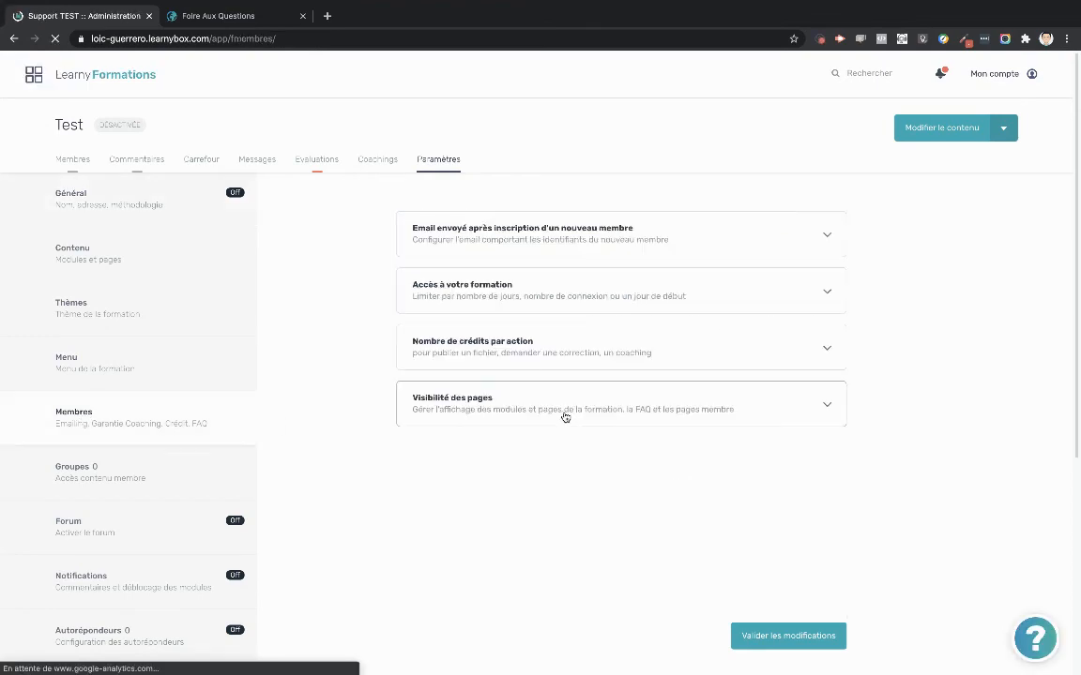
click(570, 406)
scroll(595, 422, down, 3)
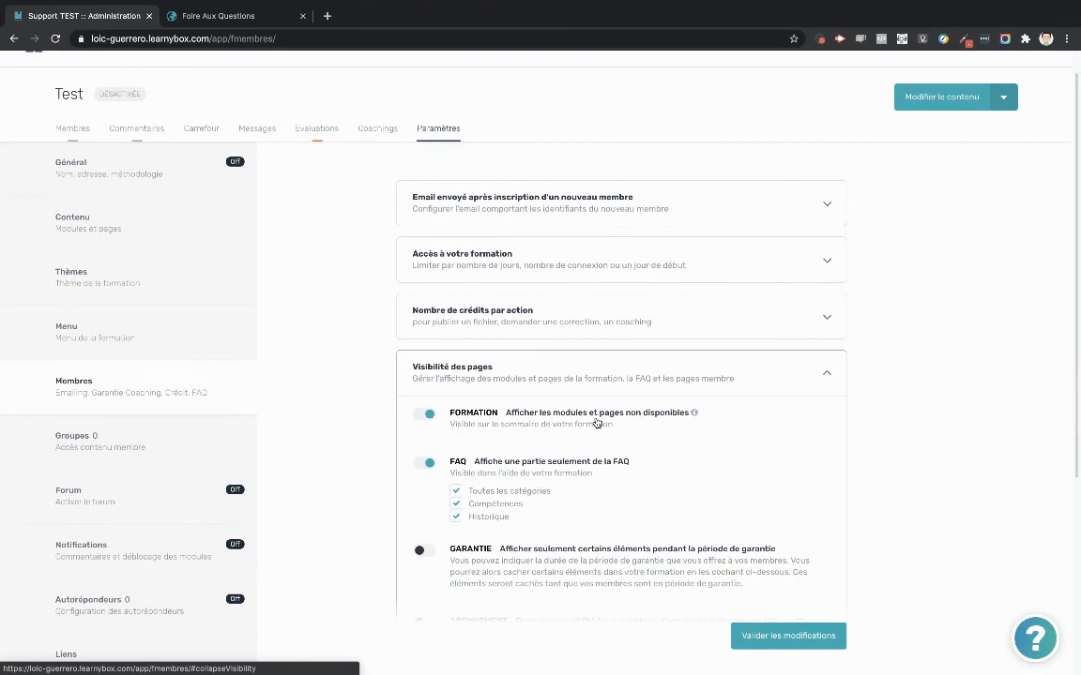
scroll(594, 422, down, 2)
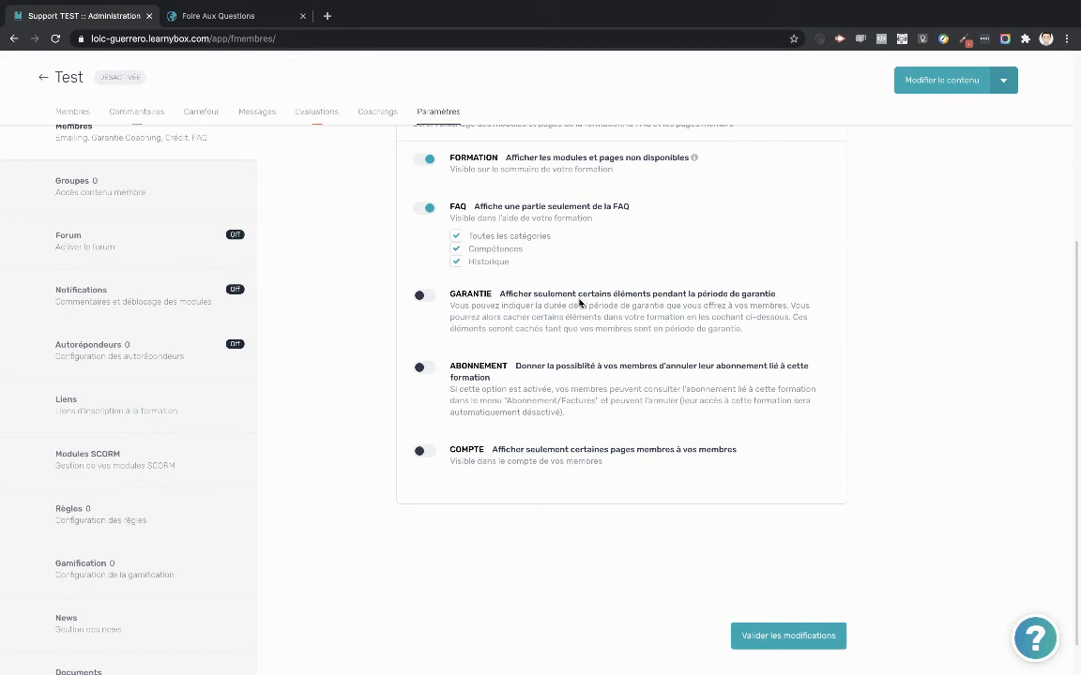
Enable the GARANTIE option and set the guarantee period to 14 days.
click(426, 297)
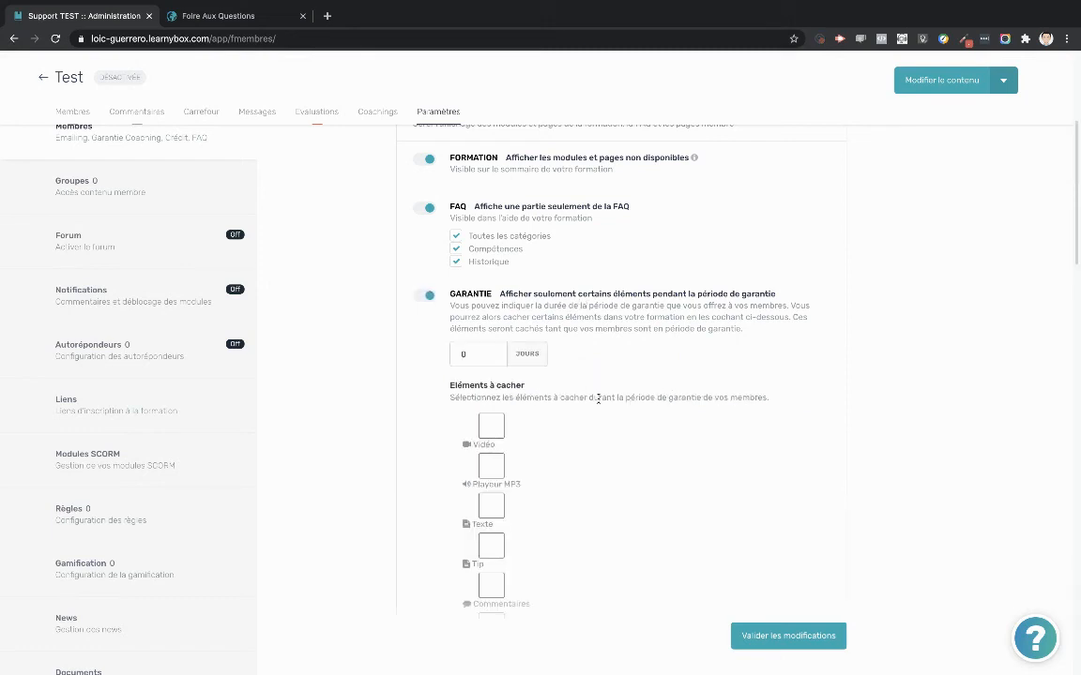
scroll(572, 371, down, 1)
click(469, 274)
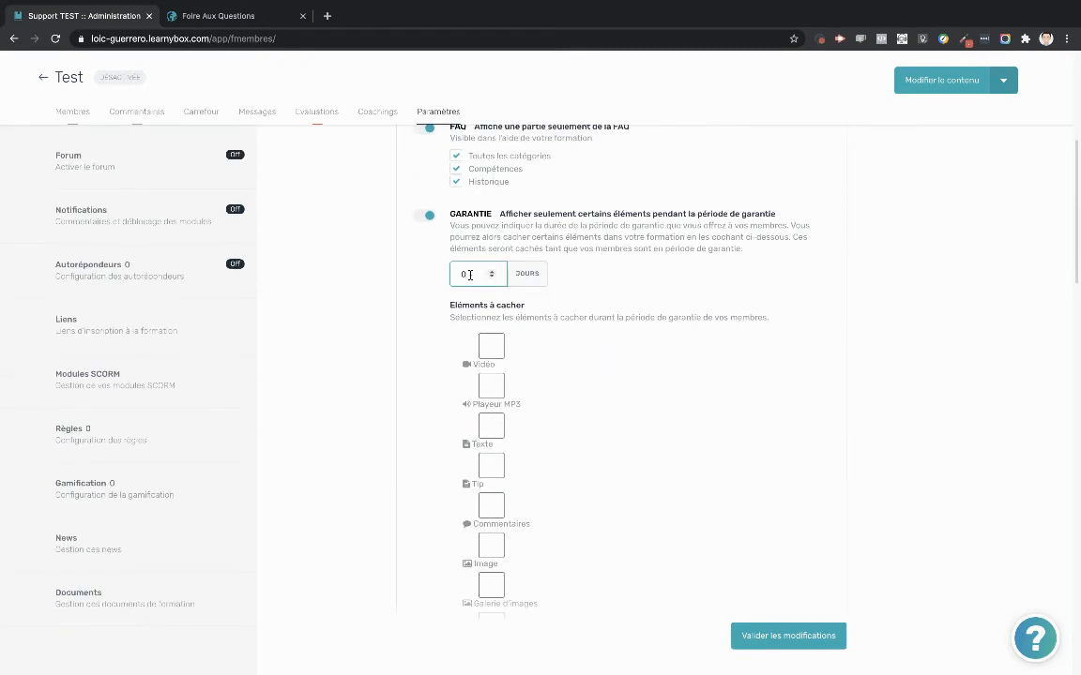
text(14)
click(666, 297)
scroll(663, 296, down, 2)
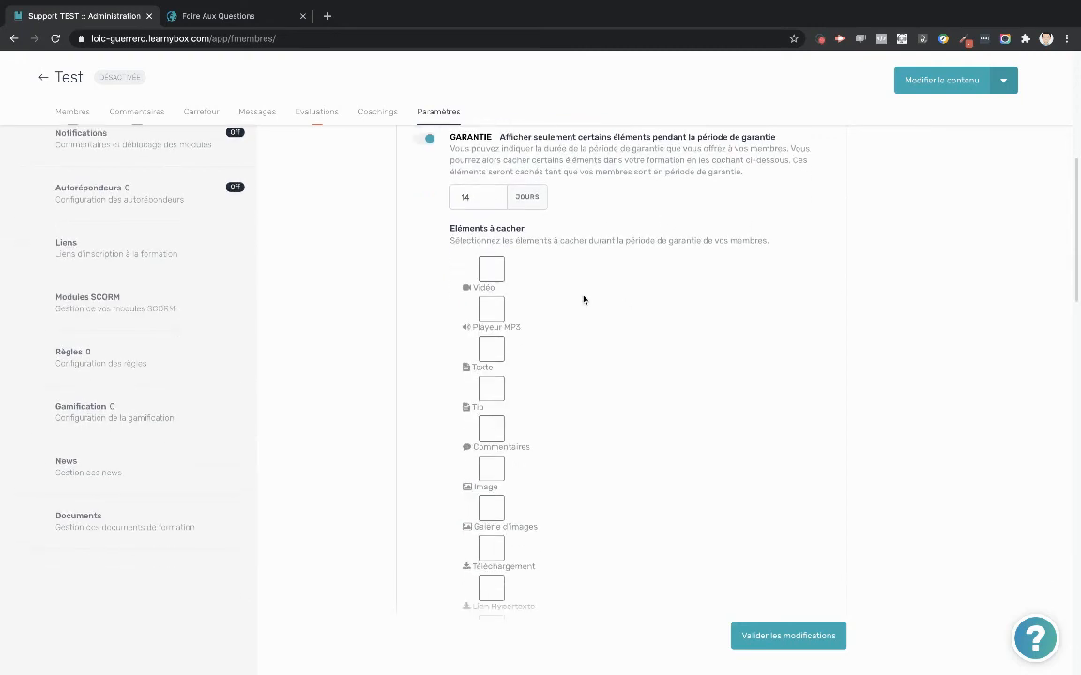
Select Vidéo as an element to hide, review the remaining elements and switch the GARANTIE option off.
click(493, 269)
scroll(642, 366, down, 12)
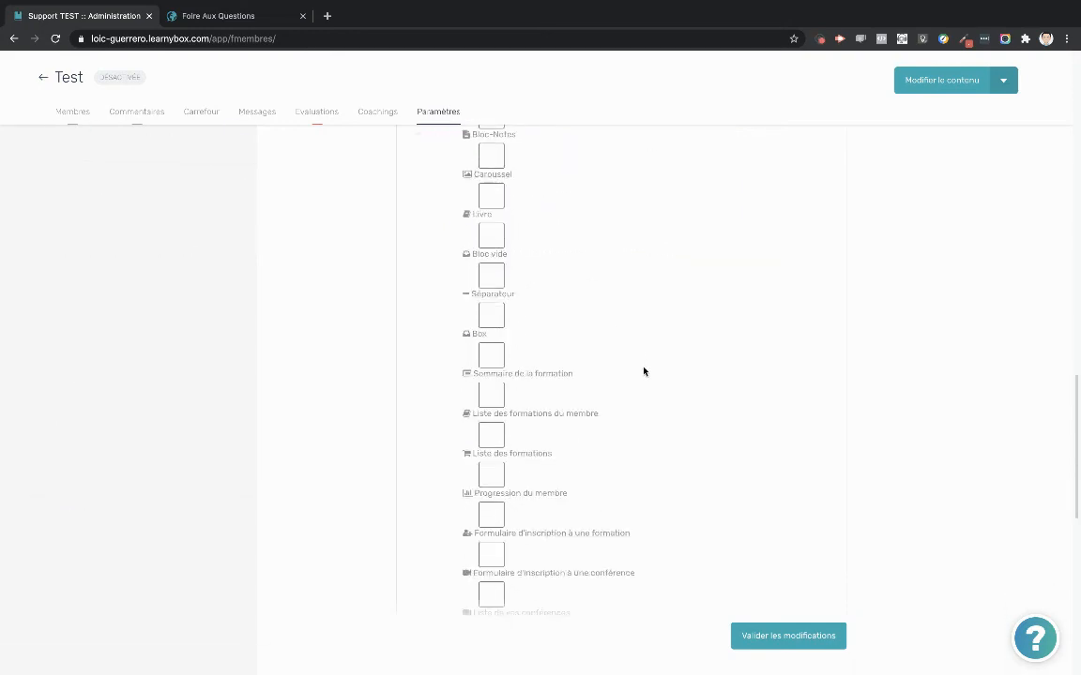
scroll(643, 372, up, 15)
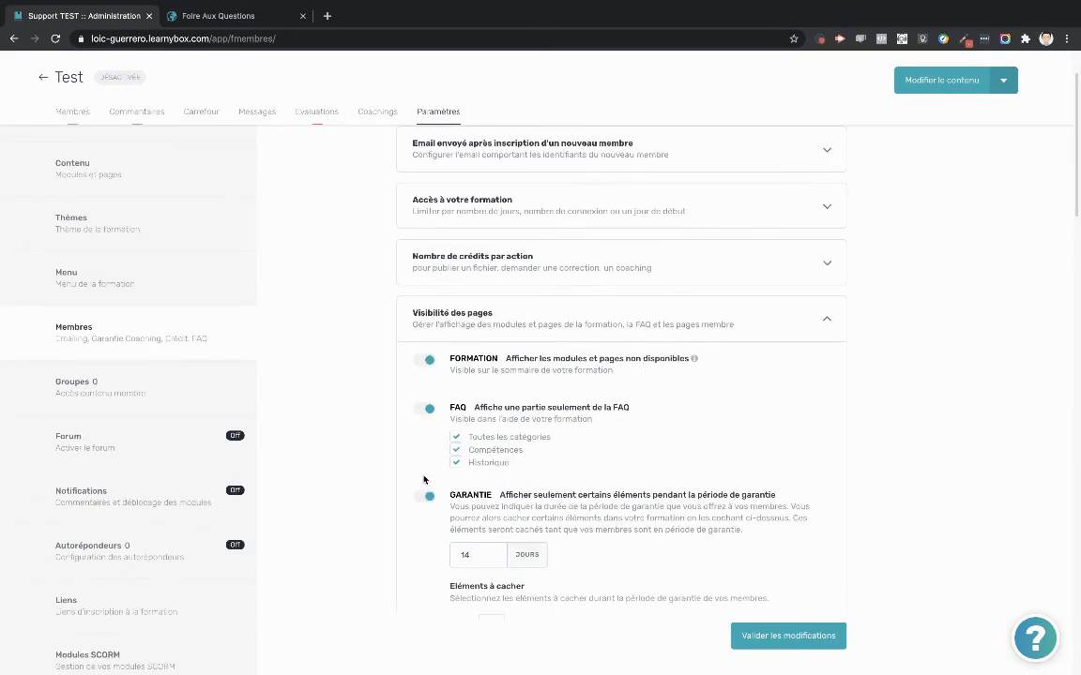
click(423, 496)
scroll(540, 449, down, 2)
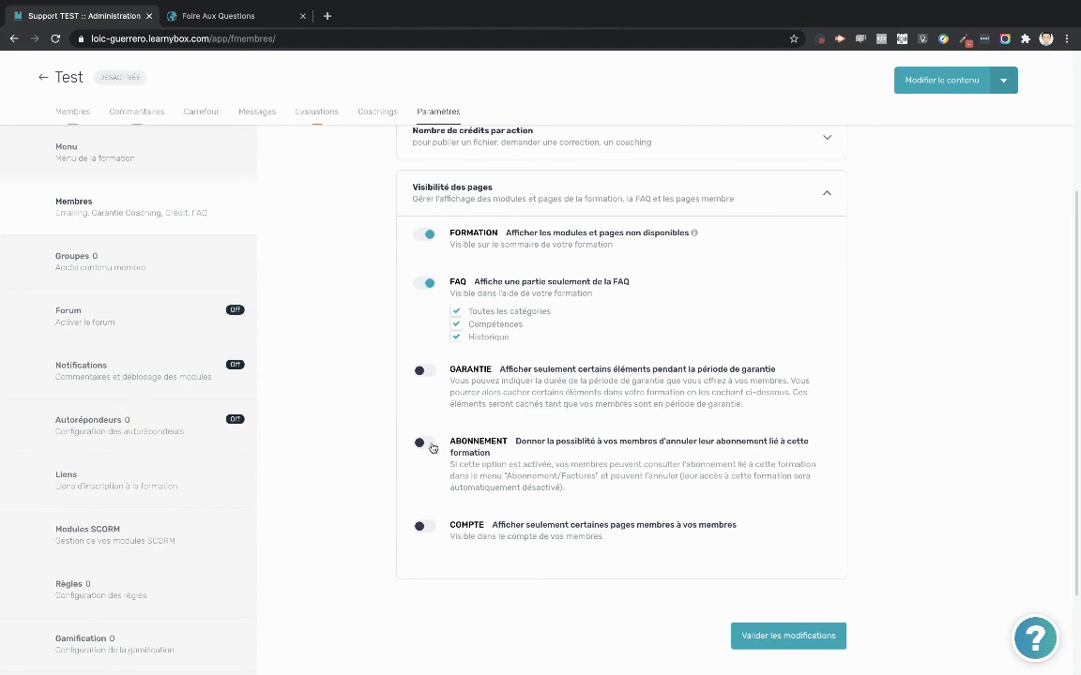
Enable the ABONNEMENT and COMPTE options and review the list of member pages down to the Coachings section.
click(431, 447)
click(426, 528)
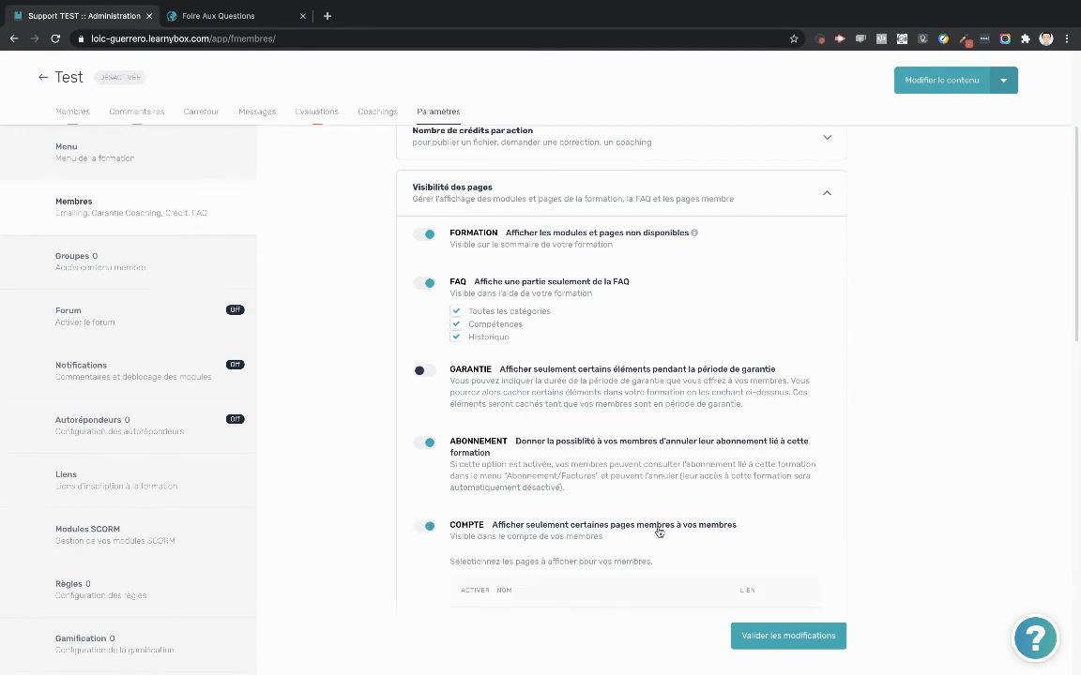
scroll(621, 532, down, 4)
scroll(659, 532, down, 3)
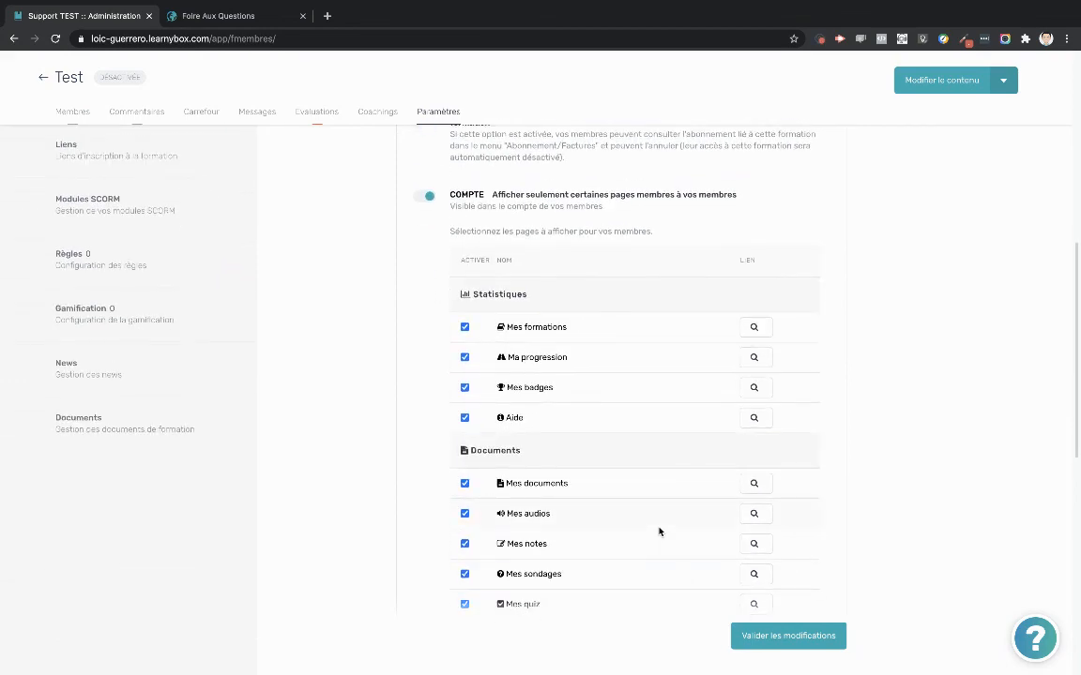
scroll(658, 532, down, 4)
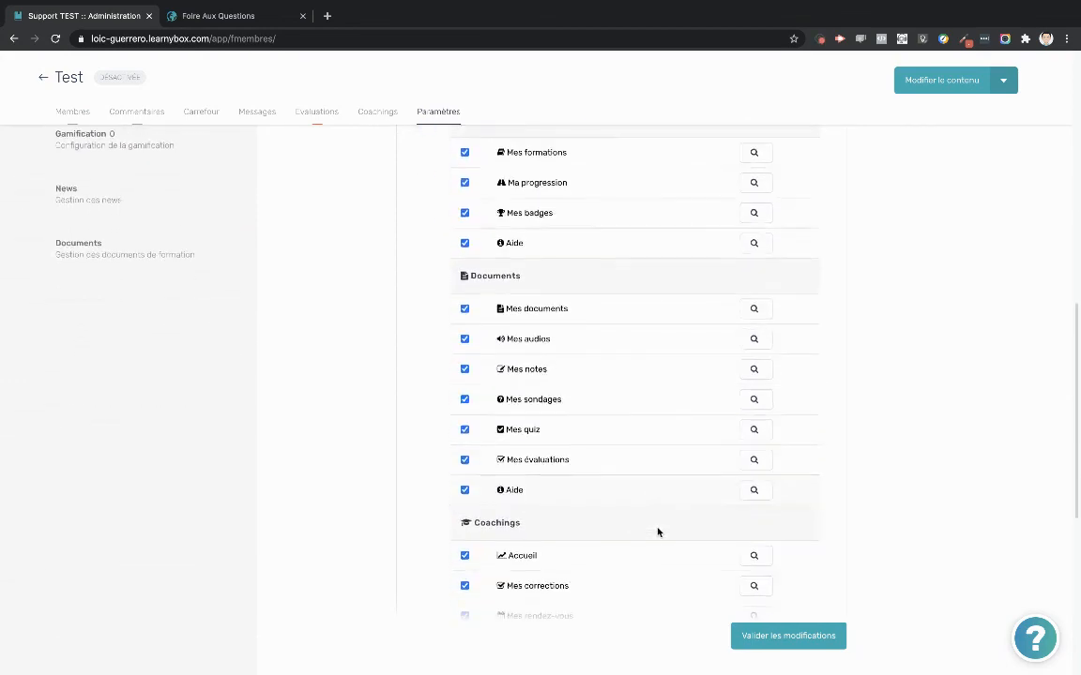
scroll(658, 532, down, 4)
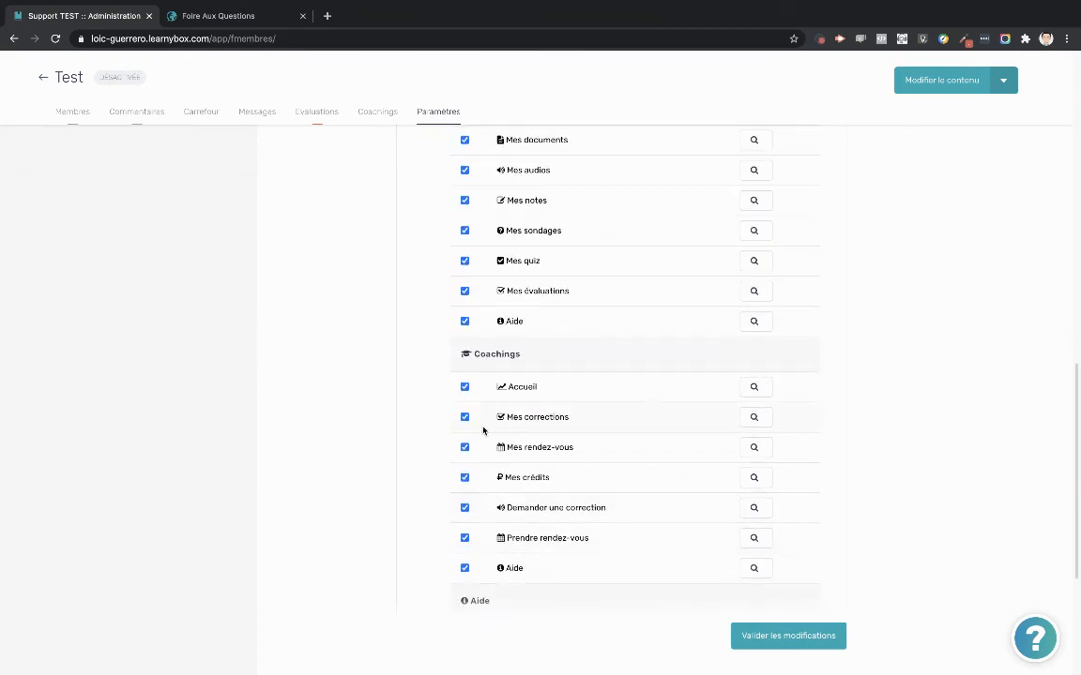
Deselect every page in the Coachings section, from Accueil and Mes corrections to Prendre rendez-vous and Aide.
click(464, 417)
click(464, 387)
click(464, 477)
click(464, 539)
click(464, 568)
Deselect all pages in the Aide section: Accueil, Foire aux Questions, Support, Boîte à Idées, Signaler and Contact.
scroll(478, 469, down, 3)
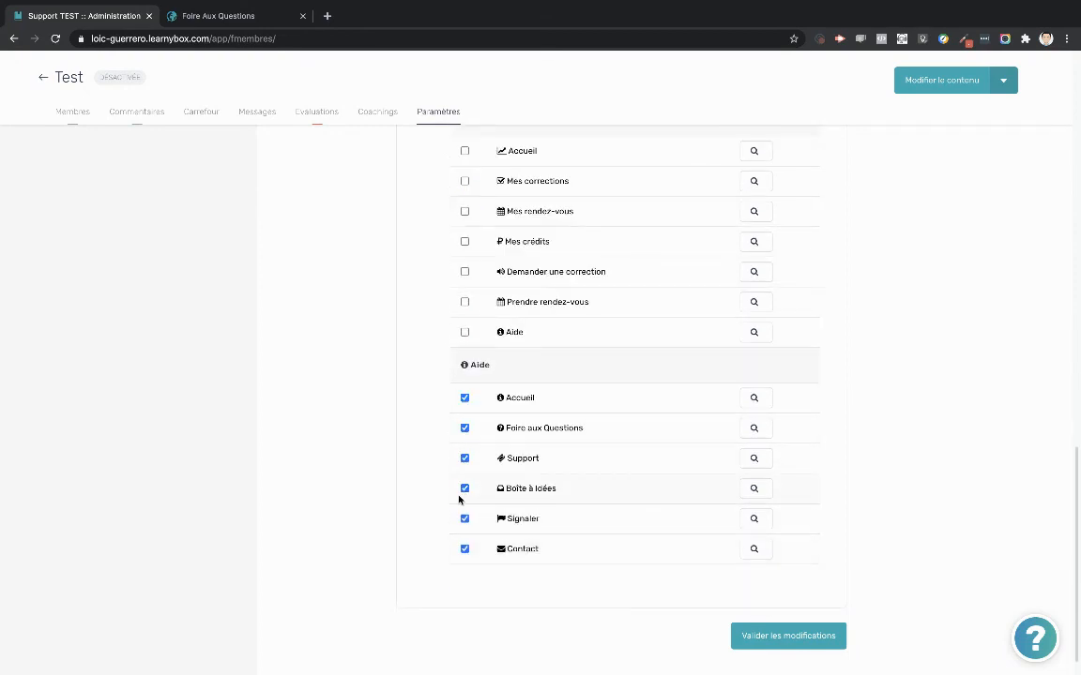
click(464, 457)
click(465, 428)
click(464, 398)
click(464, 488)
click(465, 518)
Deselect Mes notes, Mes sondages, Mes quiz and Mes évaluations in the Documents section and save the member settings.
scroll(531, 482, up, 4)
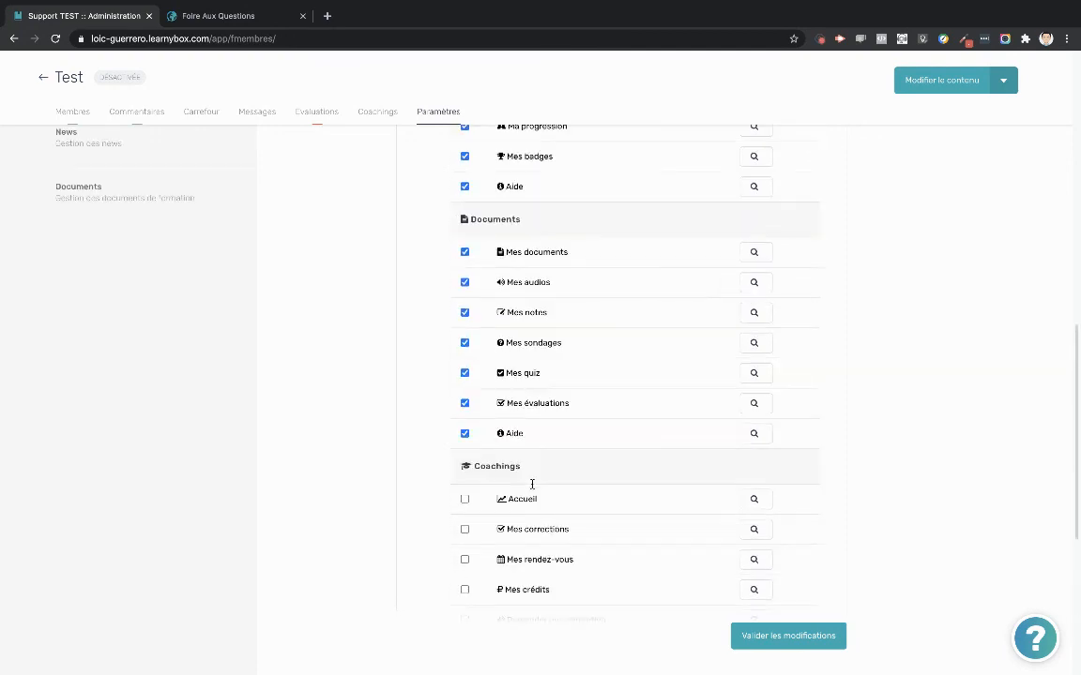
click(465, 342)
click(465, 373)
click(464, 316)
click(465, 403)
scroll(582, 406, up, 3)
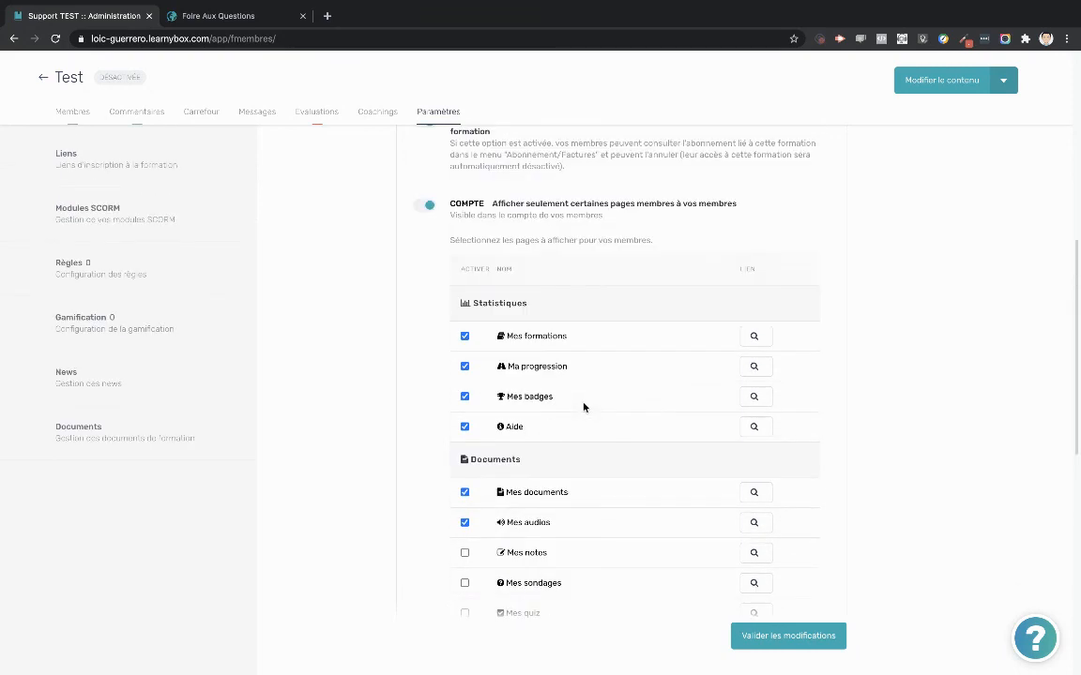
scroll(583, 406, down, 5)
click(788, 638)
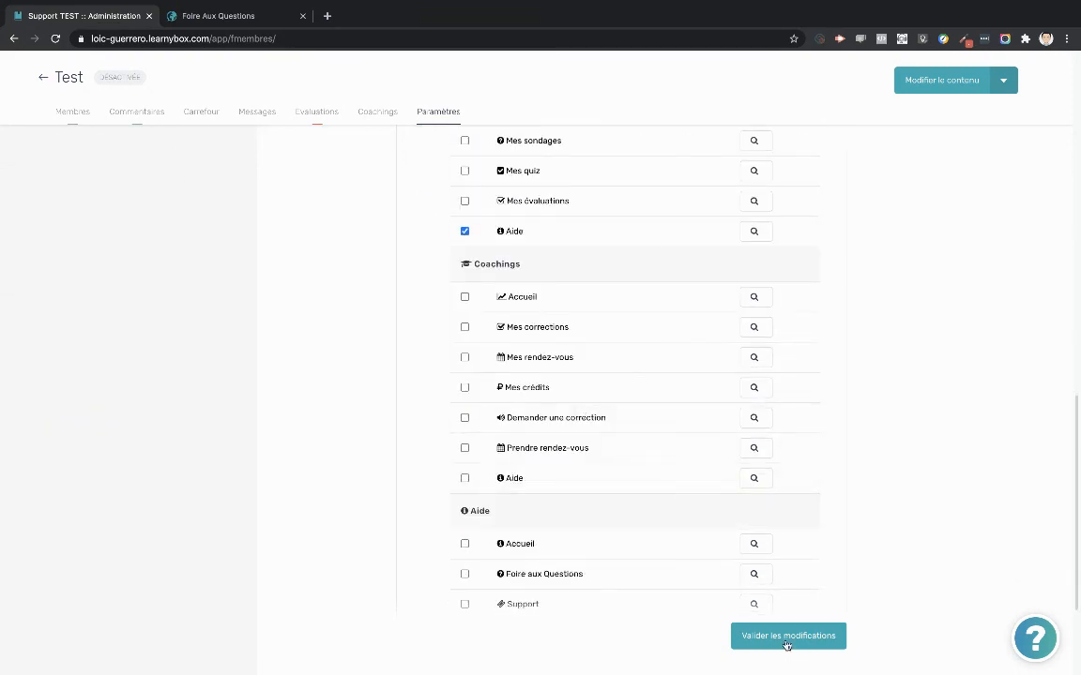
Reload the Foire Aux Questions page in the member view and check the account's page sections and navigation menus.
click(245, 20)
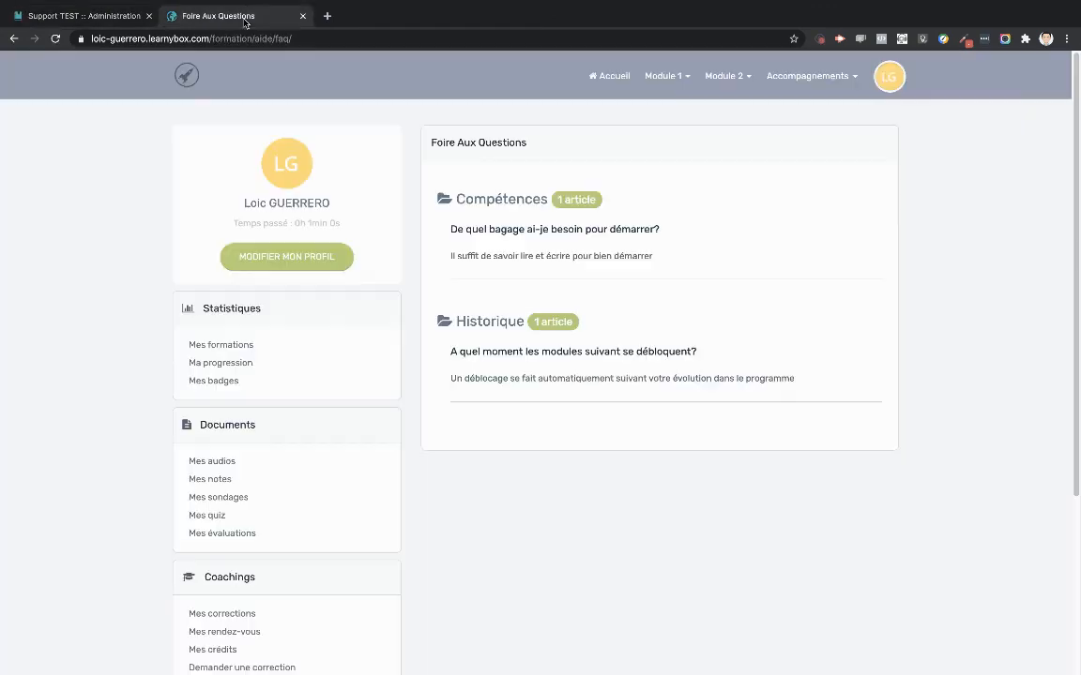
click(55, 39)
click(893, 76)
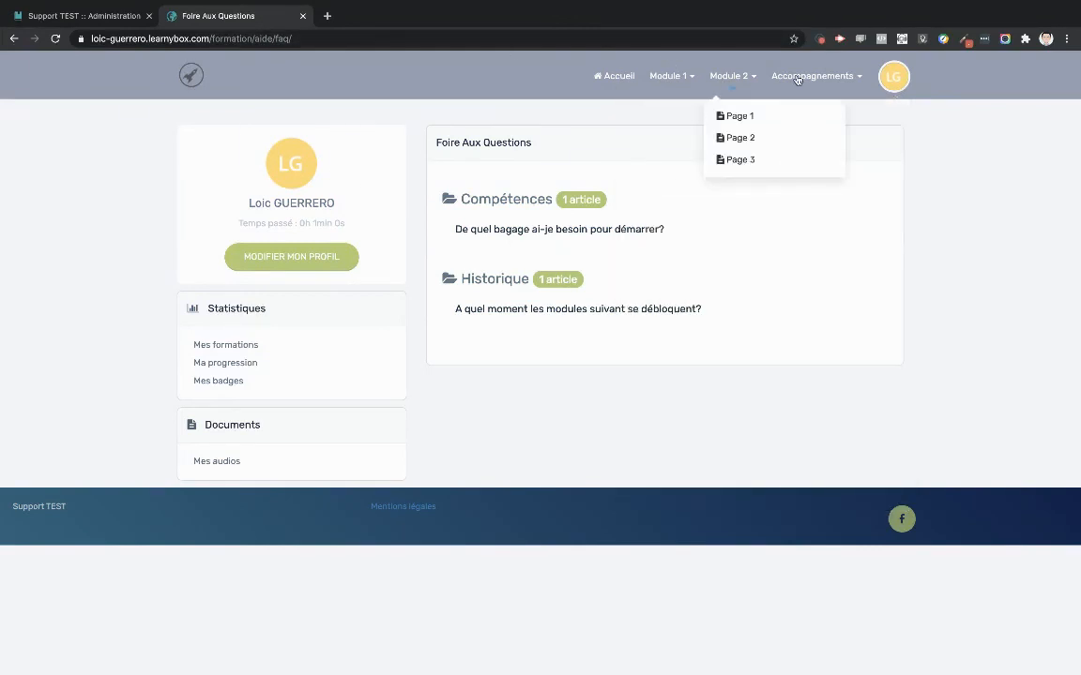
mouse_move(887, 83)
Return to the administration, expand Visibilité des pages and review the selected member pages under the COMPTE option.
click(113, 19)
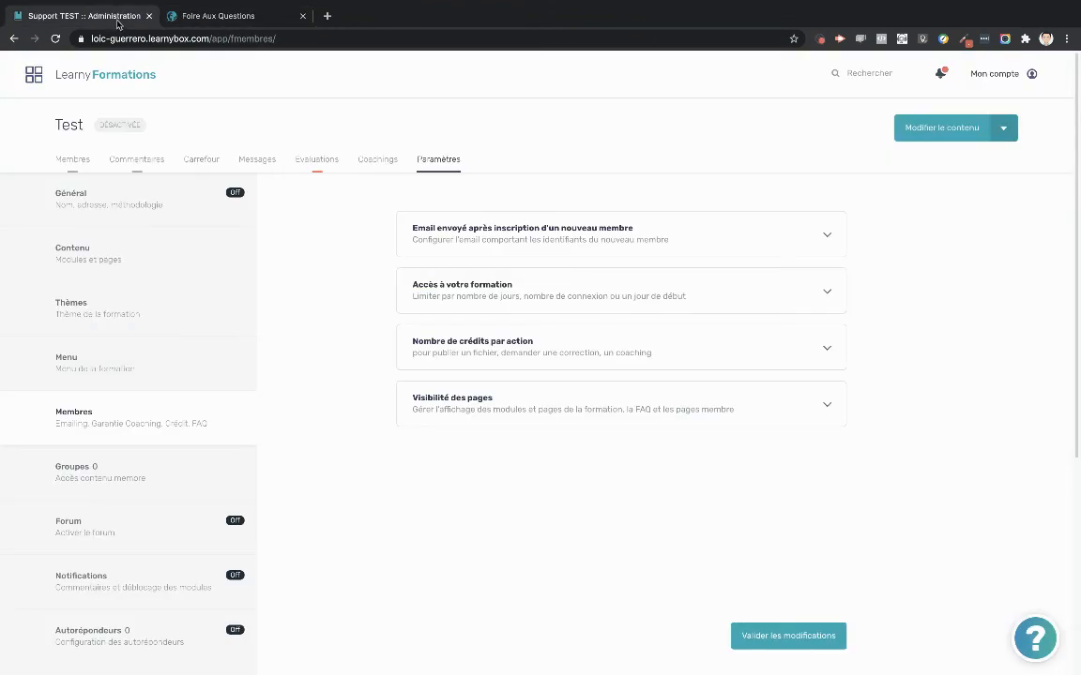
click(525, 405)
scroll(544, 469, down, 5)
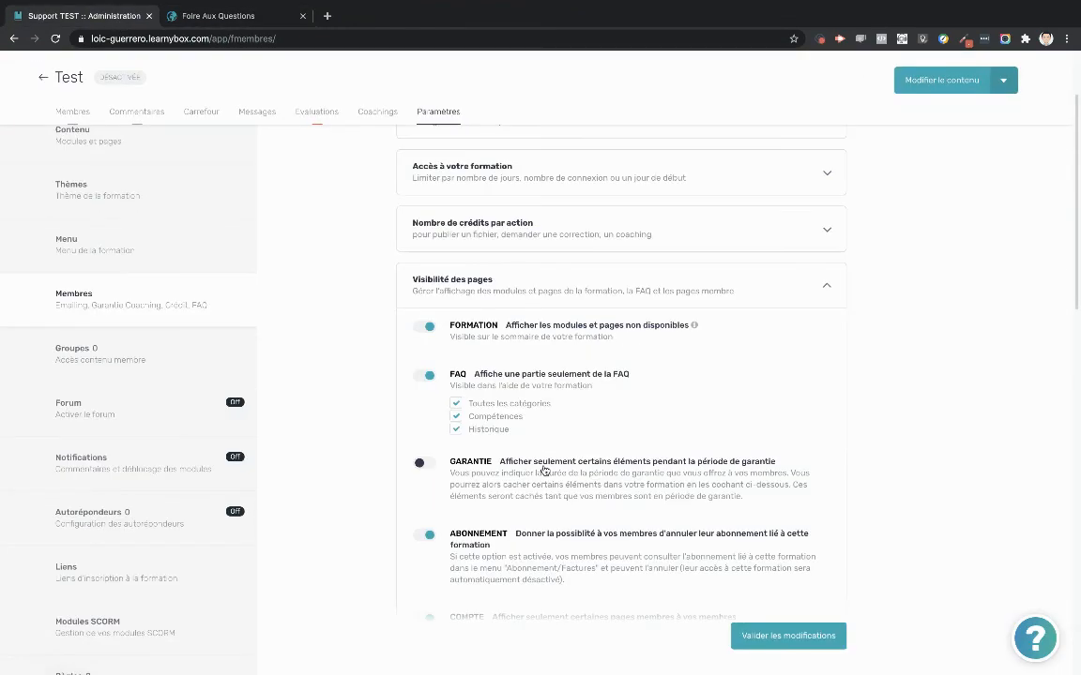
scroll(544, 470, down, 8)
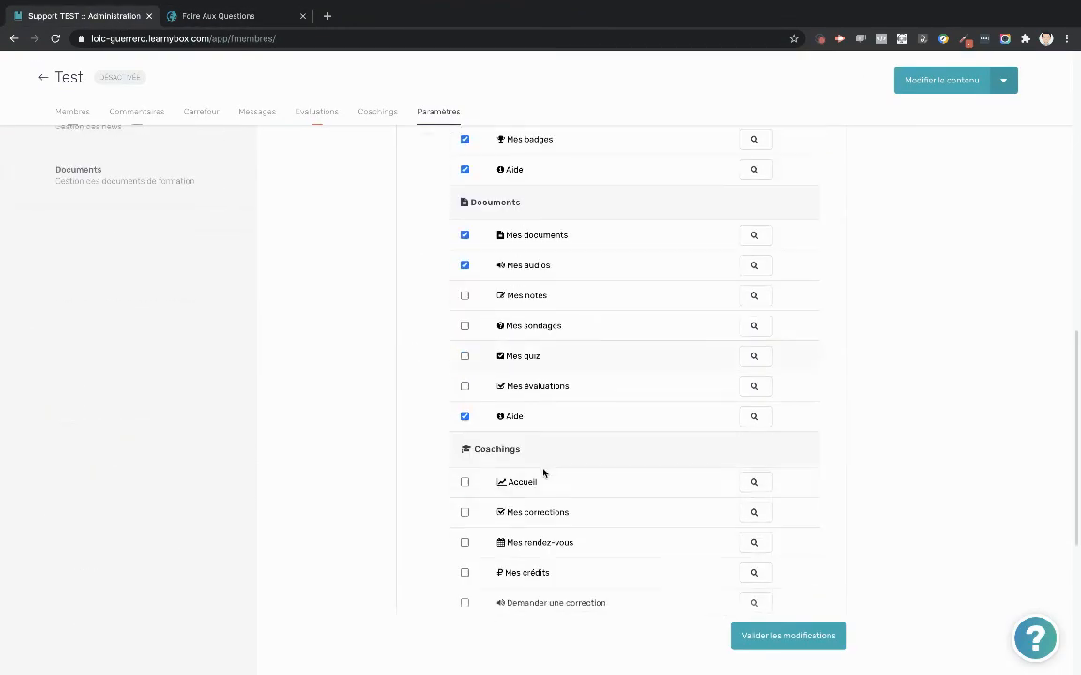
scroll(544, 472, down, 2)
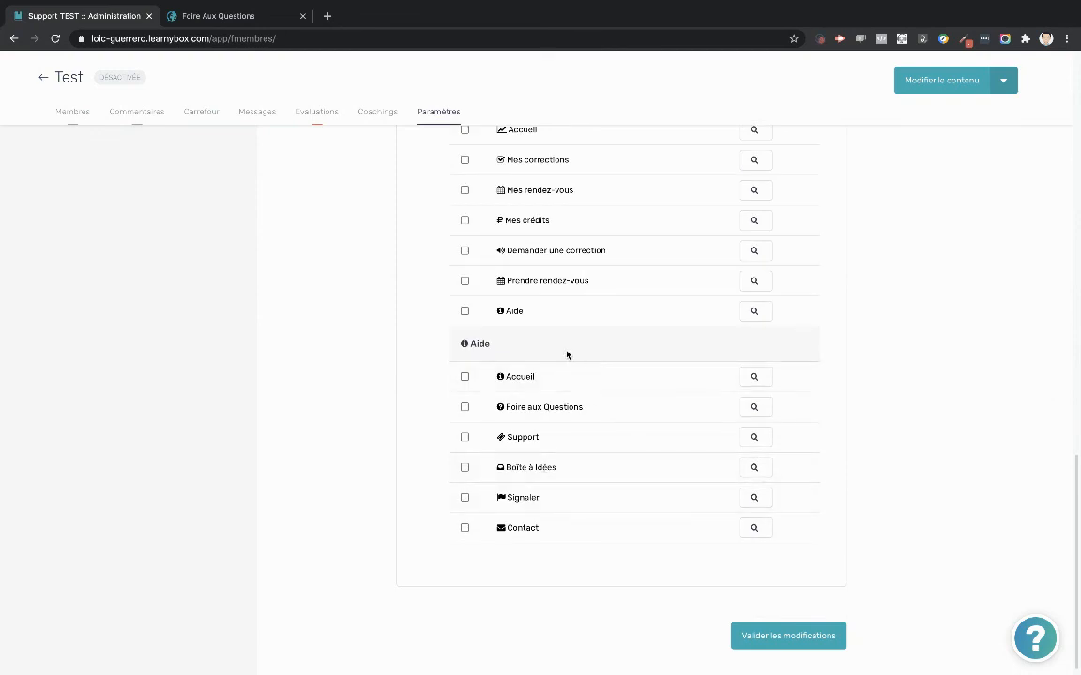
scroll(568, 281, up, 1)
scroll(594, 355, up, 2)
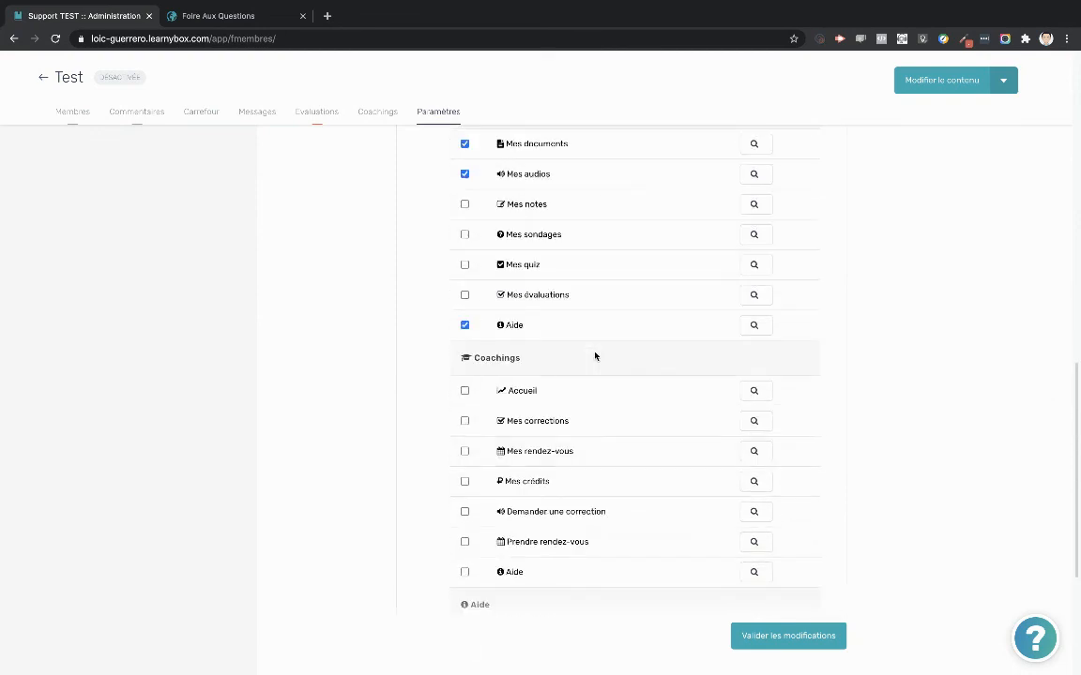
scroll(595, 357, up, 3)
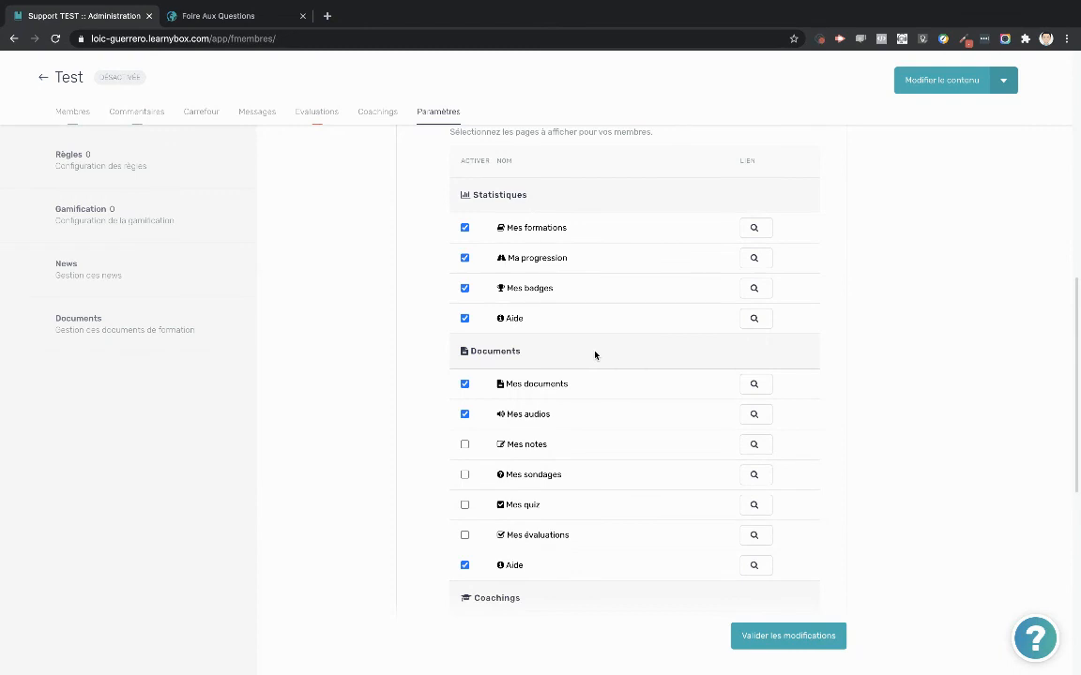
scroll(595, 355, up, 3)
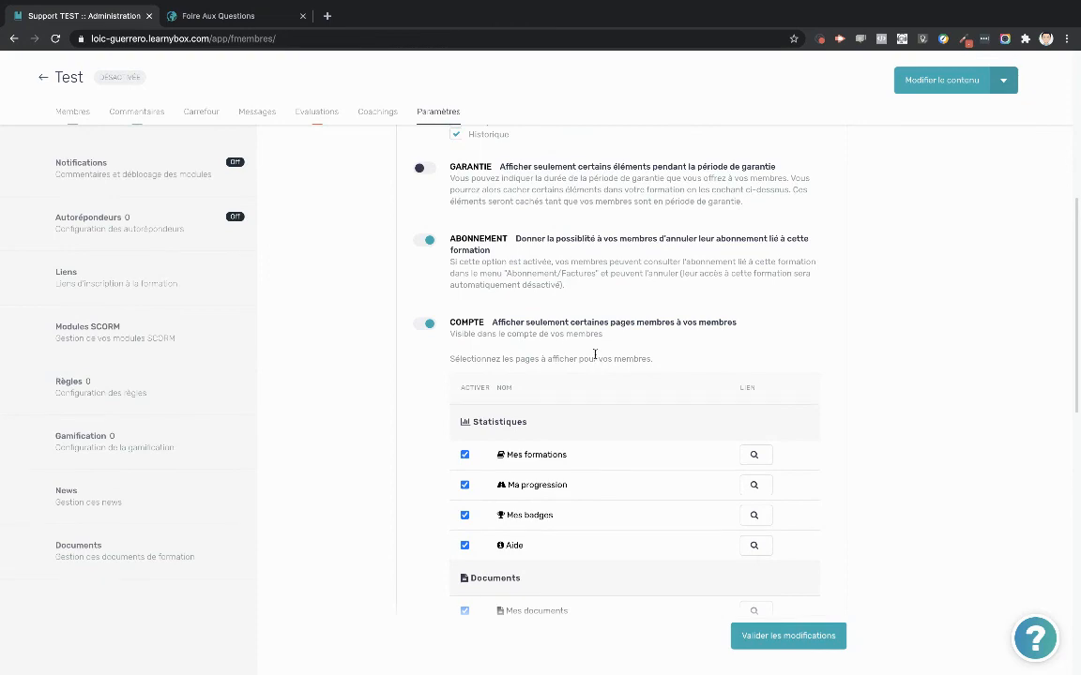
scroll(595, 355, up, 5)
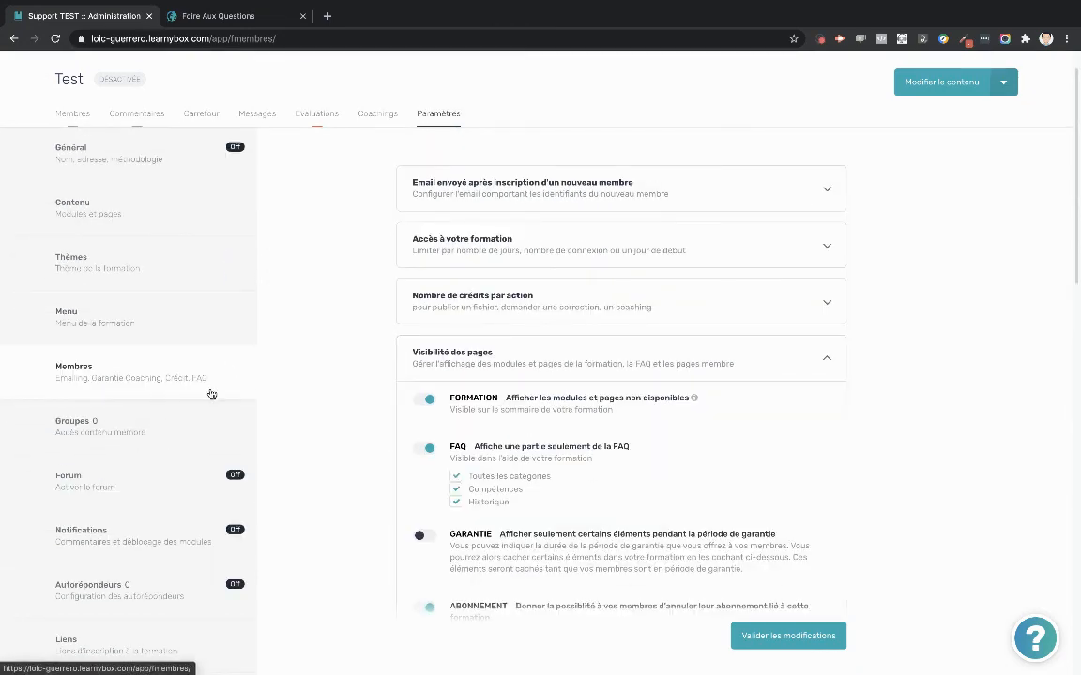